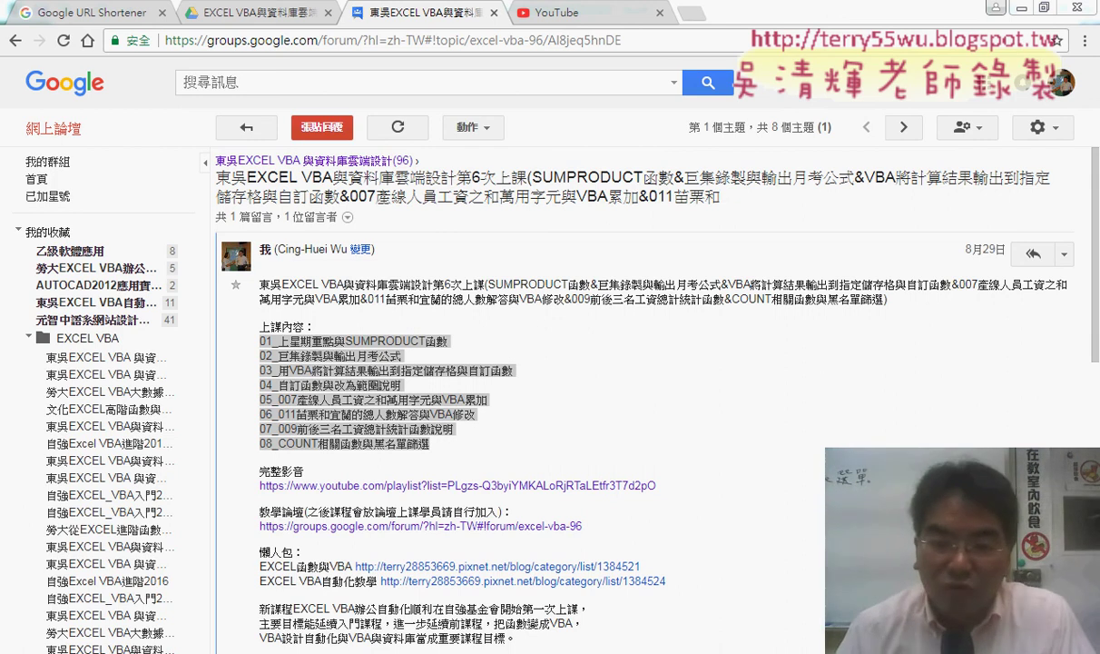
# - Highlight the 巨集錄製 and blacklist-filtering topics in the post, then switch to the Excel workbook
pyautogui.click(334, 345)
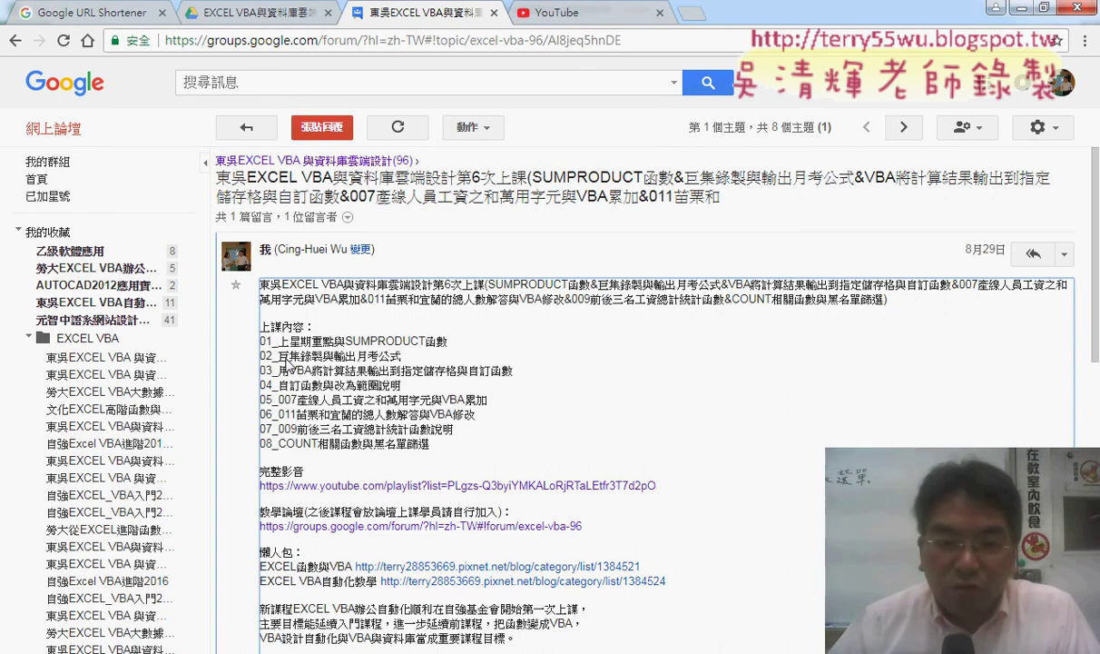
pyautogui.moveTo(280, 357); pyautogui.dragTo(323, 360)
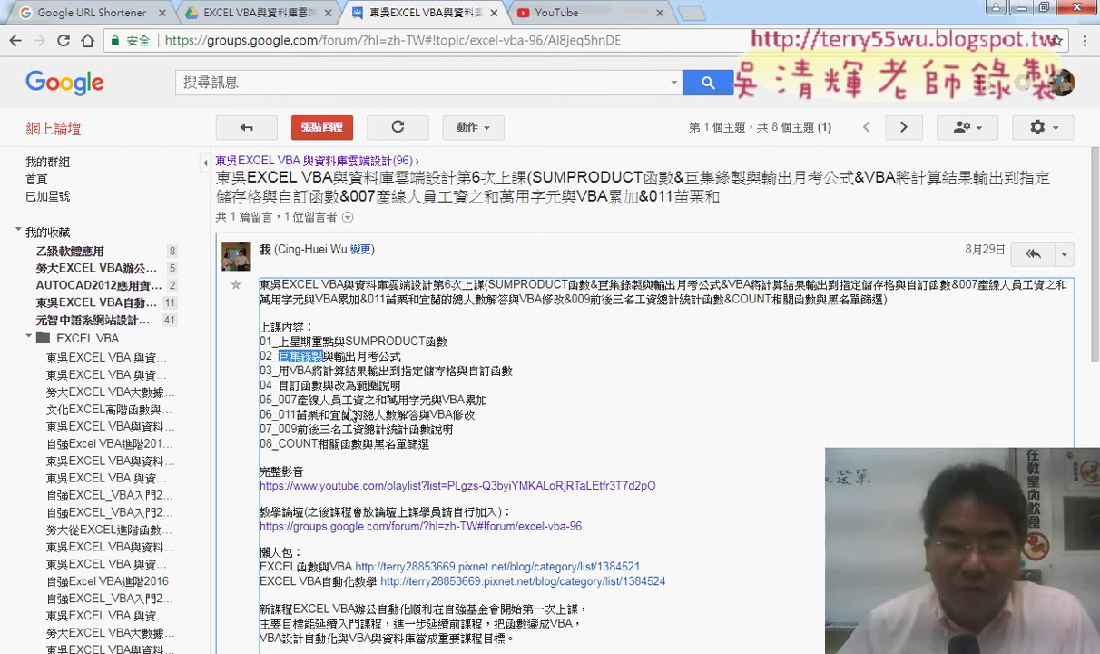
pyautogui.moveTo(280, 444); pyautogui.dragTo(429, 447)
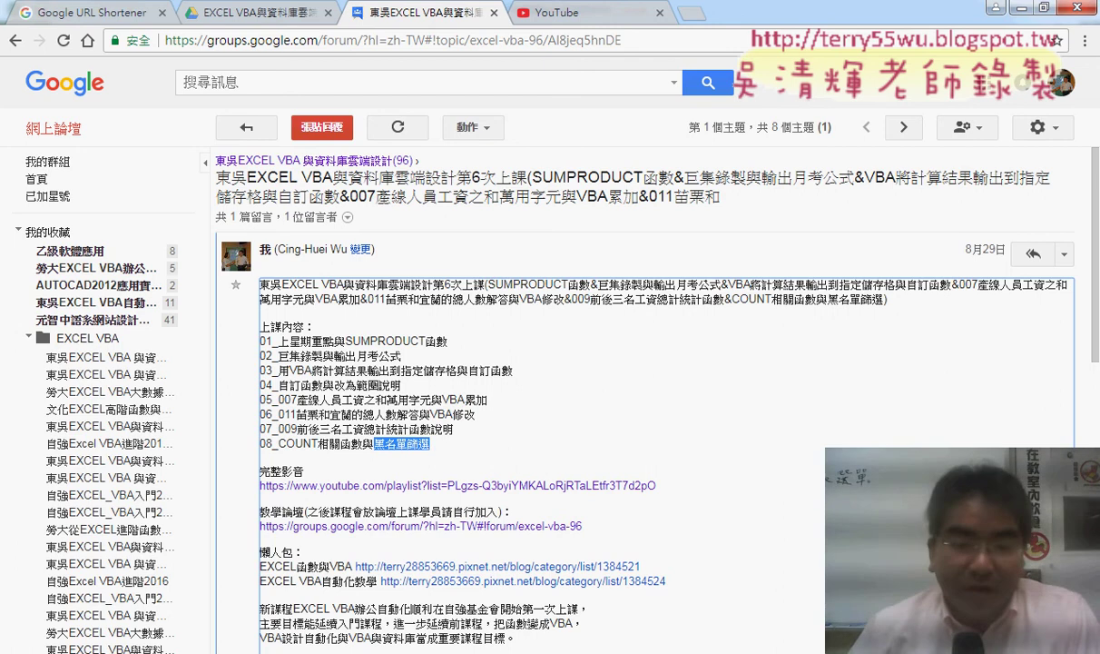
pyautogui.hotkey('alt', 'Tab')
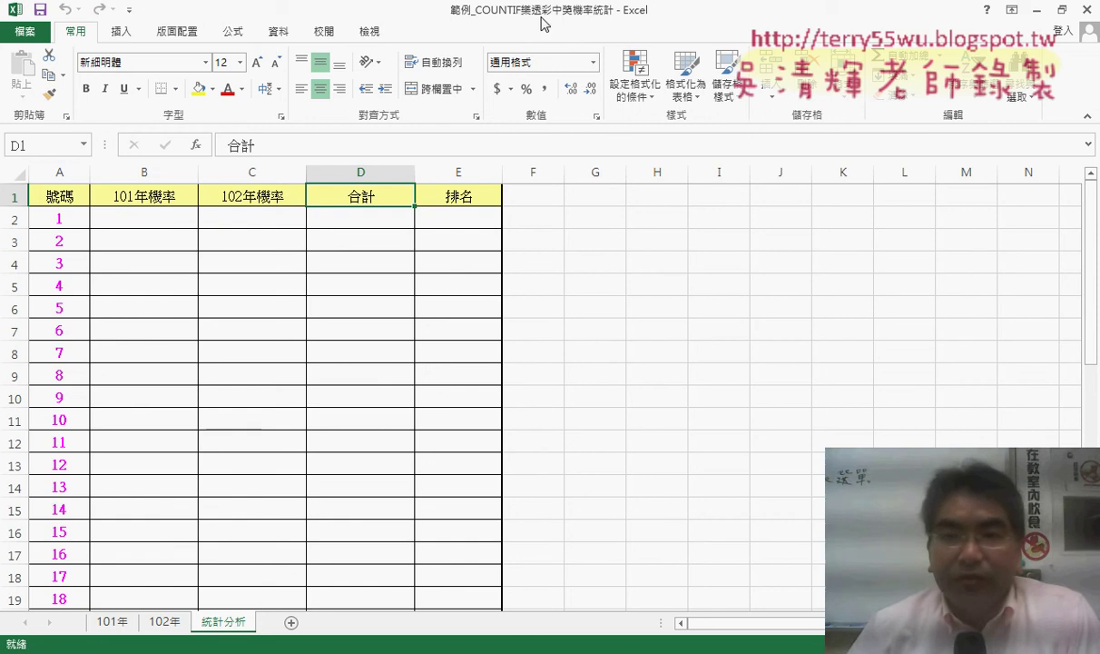
pyautogui.click(144, 218)
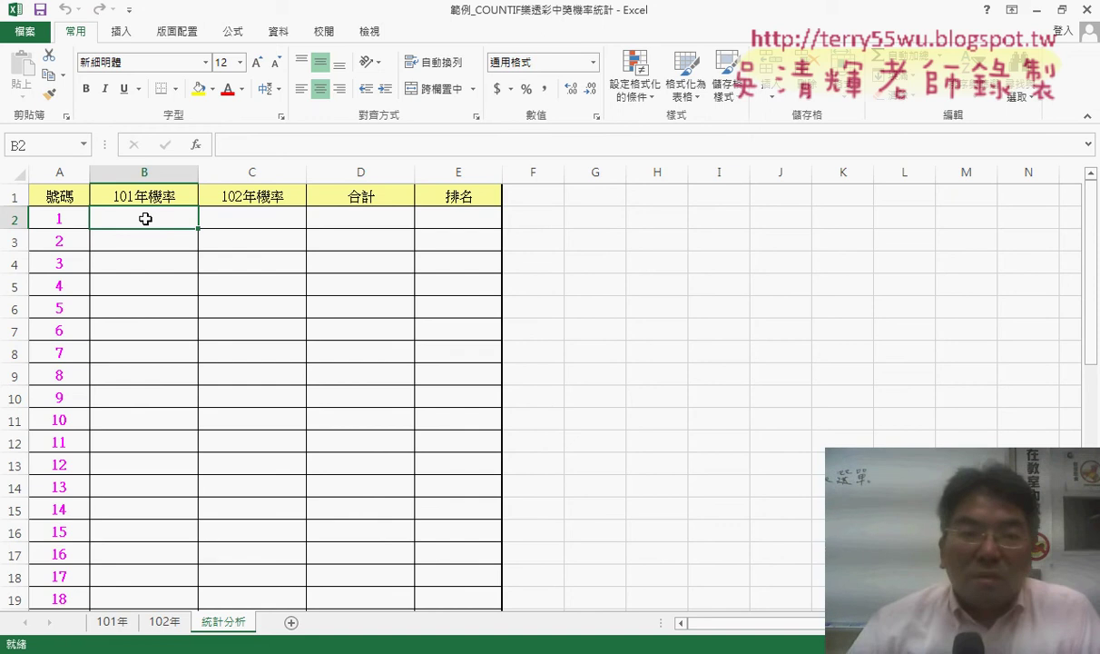
pyautogui.click(59, 222)
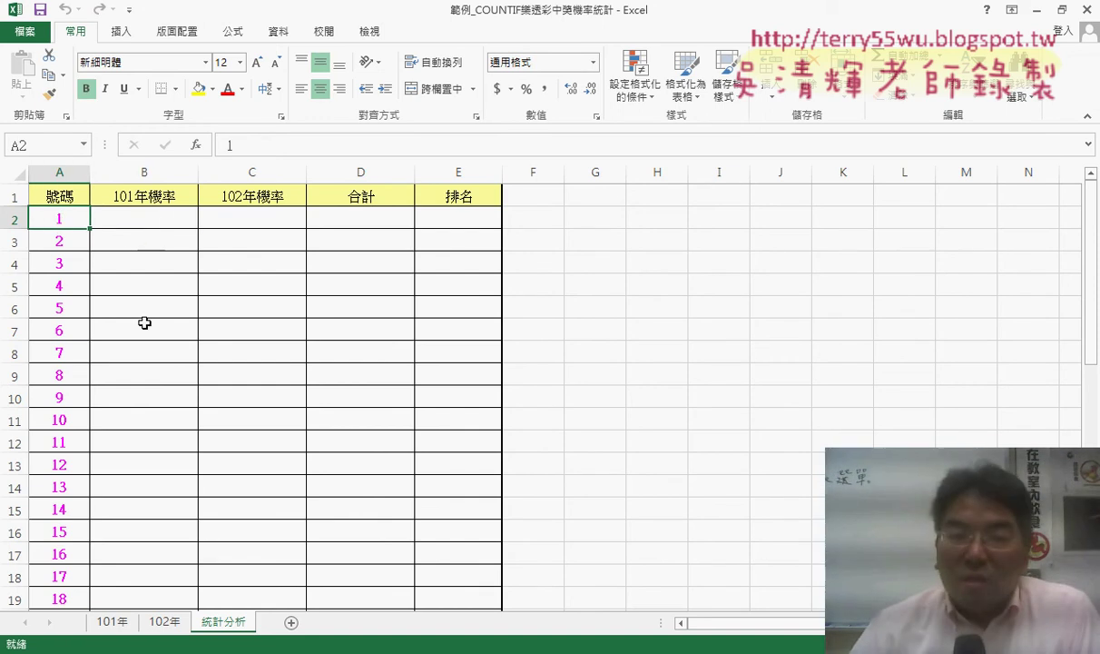
pyautogui.scroll(-1, 144, 320)
pyautogui.scroll(-4, 144, 322)
pyautogui.scroll(-4, 145, 323)
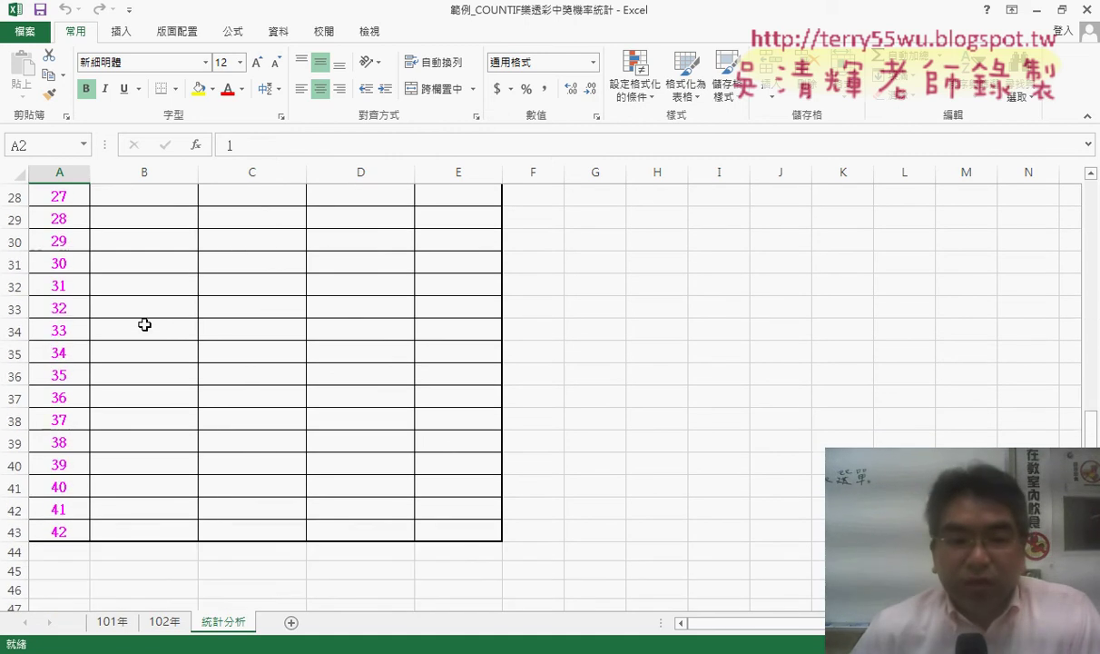
pyautogui.click(67, 533)
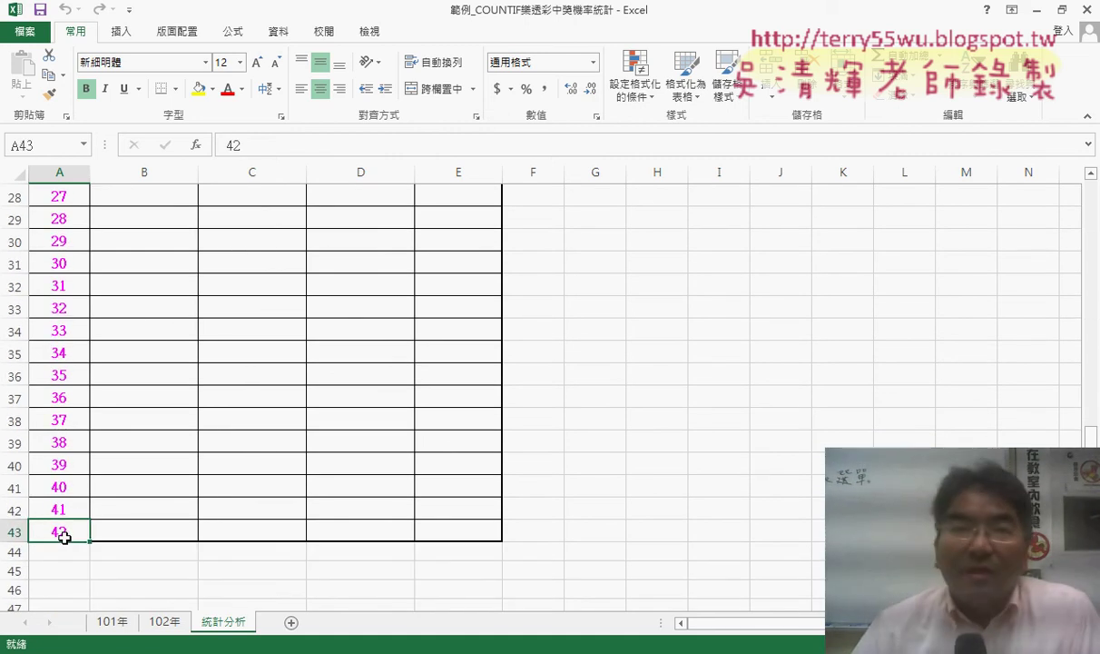
pyautogui.scroll(8, 64, 537)
pyautogui.scroll(1, 63, 536)
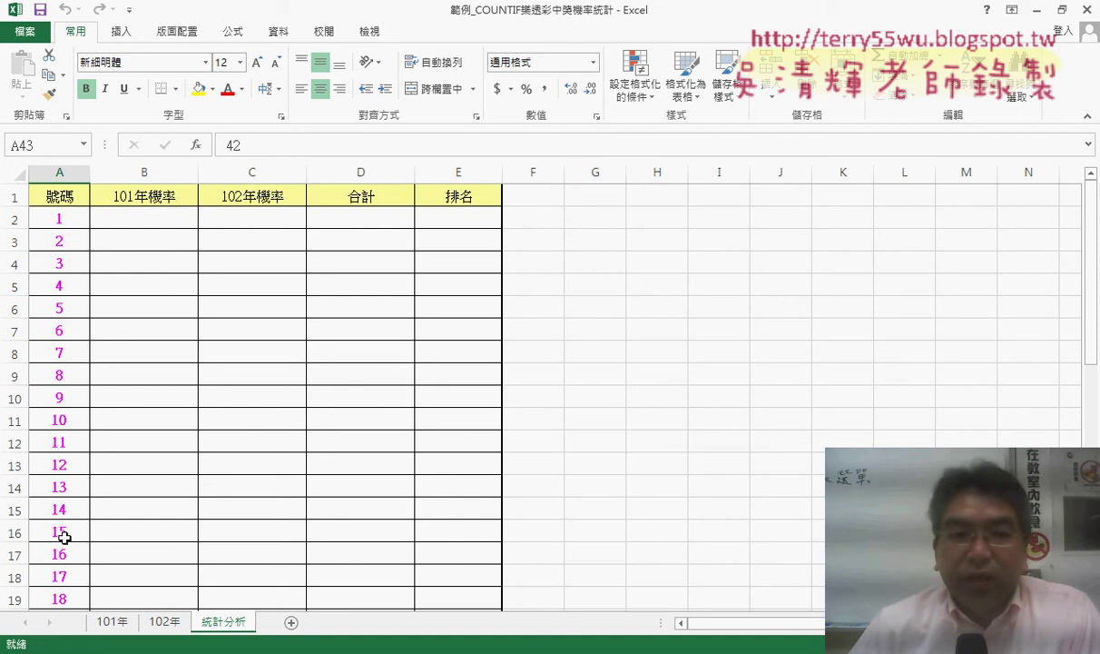
pyautogui.click(159, 215)
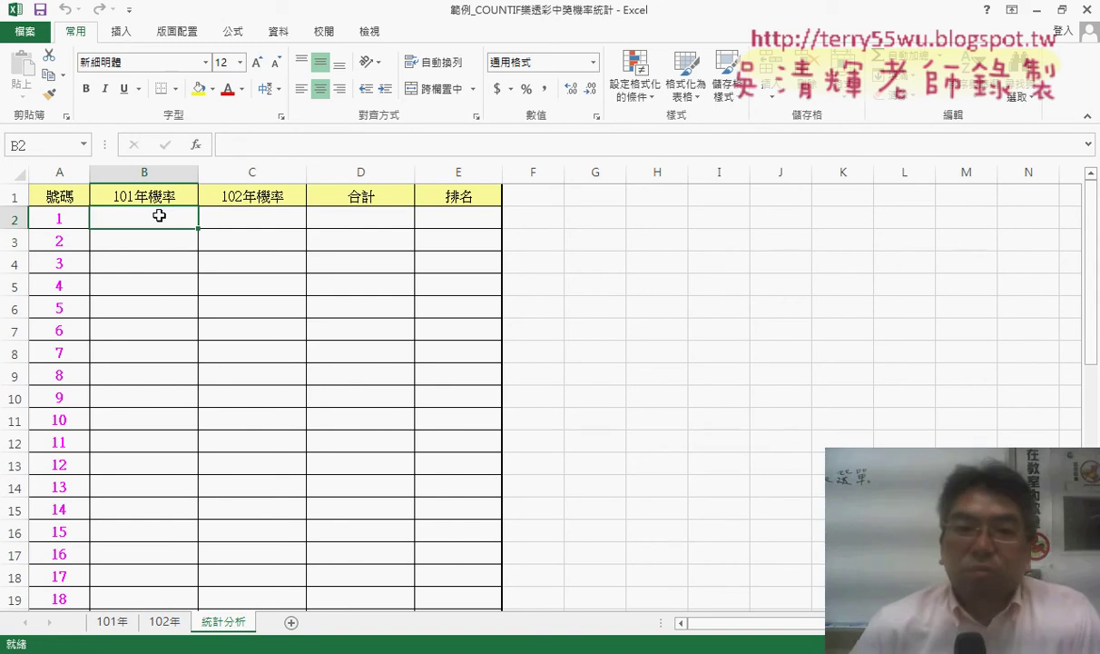
pyautogui.click(289, 219)
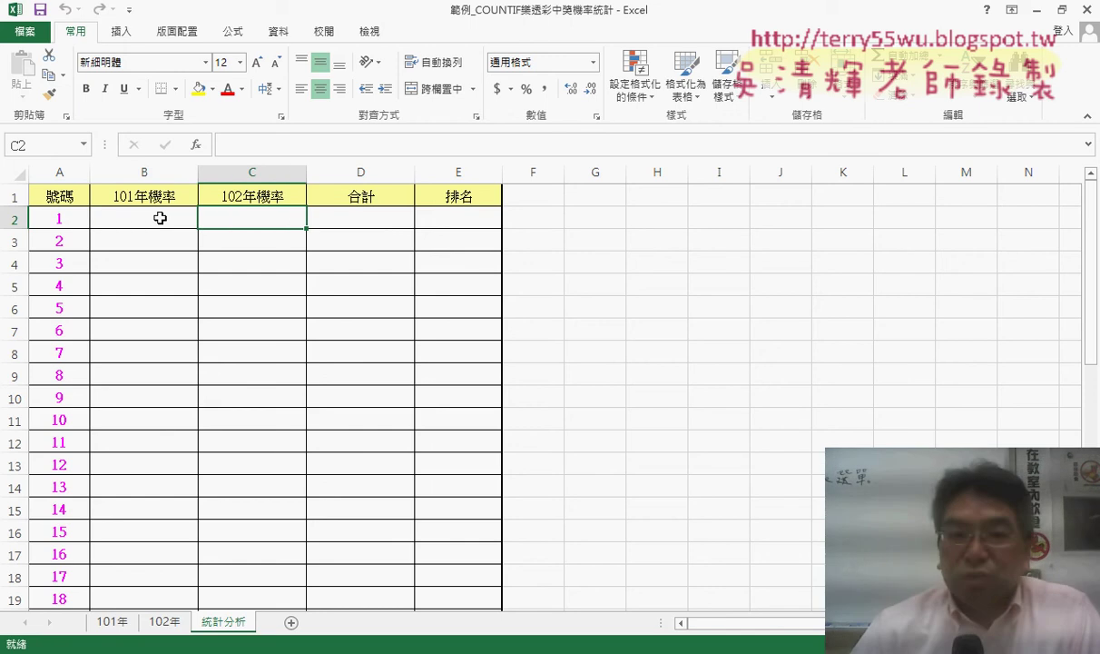
pyautogui.moveTo(159, 218); pyautogui.dragTo(209, 220)
pyautogui.moveTo(338, 221); pyautogui.dragTo(494, 221)
pyautogui.click(494, 224)
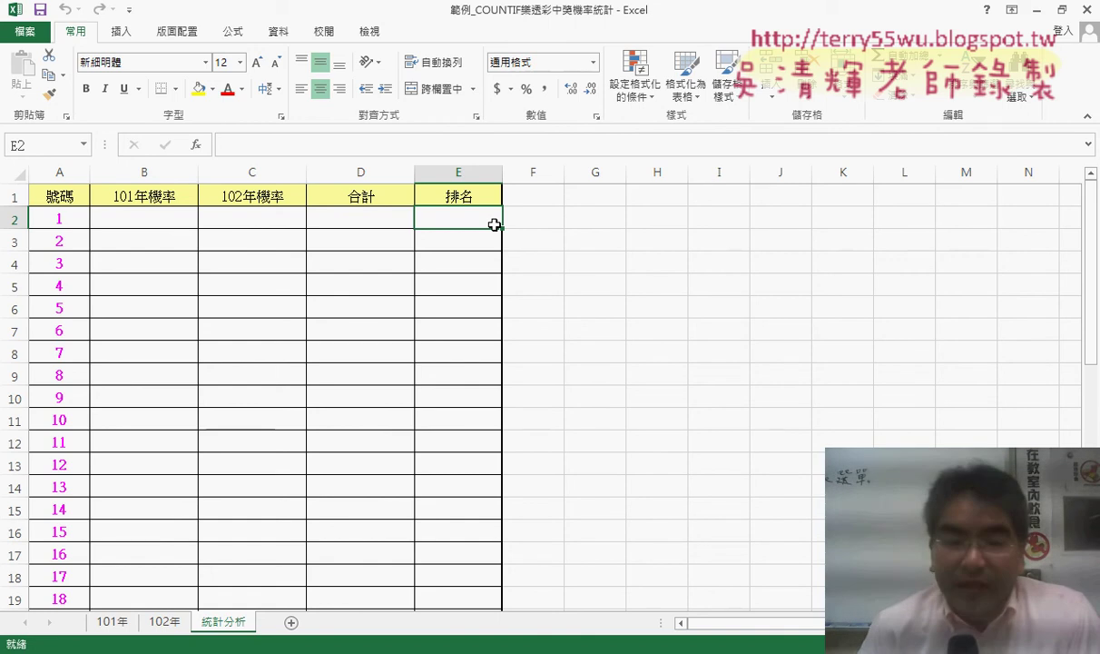
pyautogui.click(176, 222)
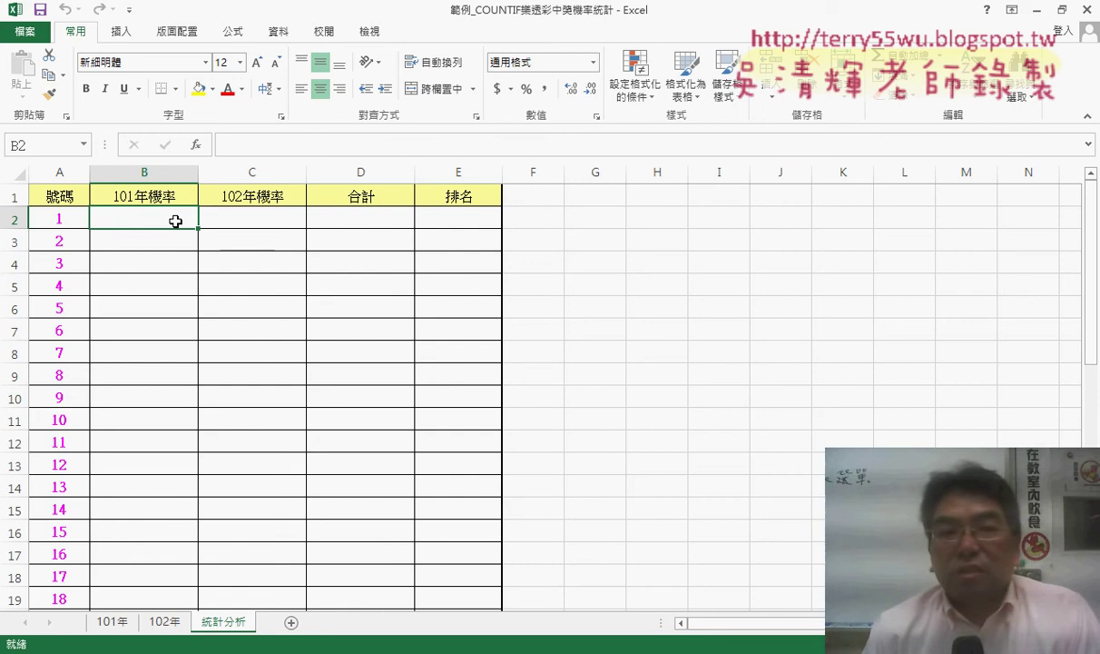
pyautogui.click(111, 624)
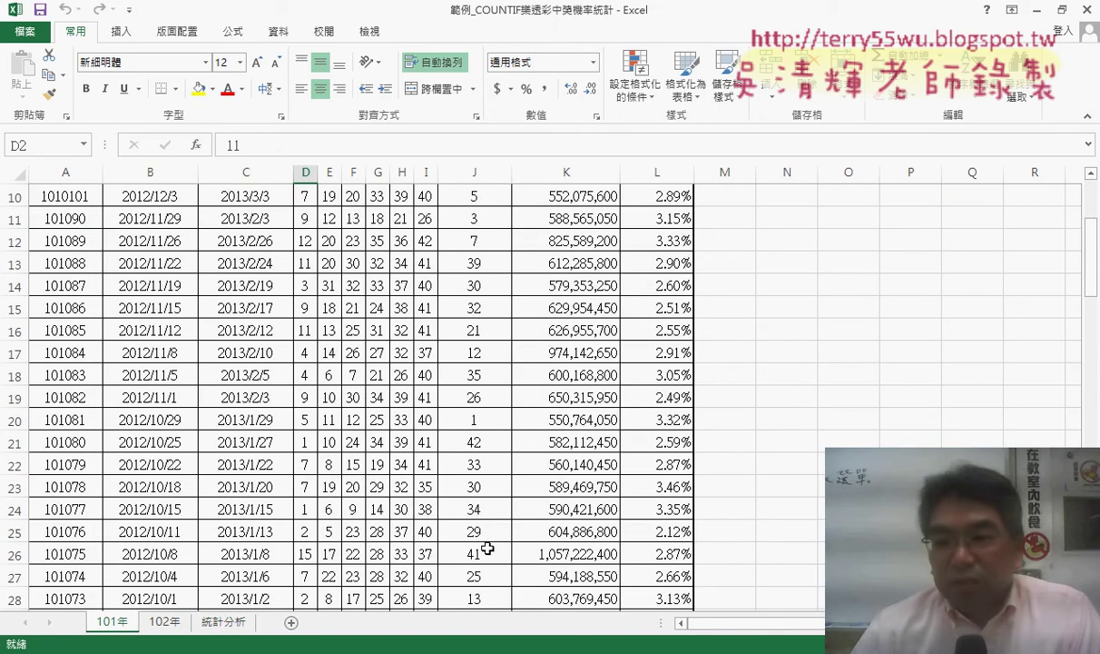
pyautogui.scroll(3, 1094, 277)
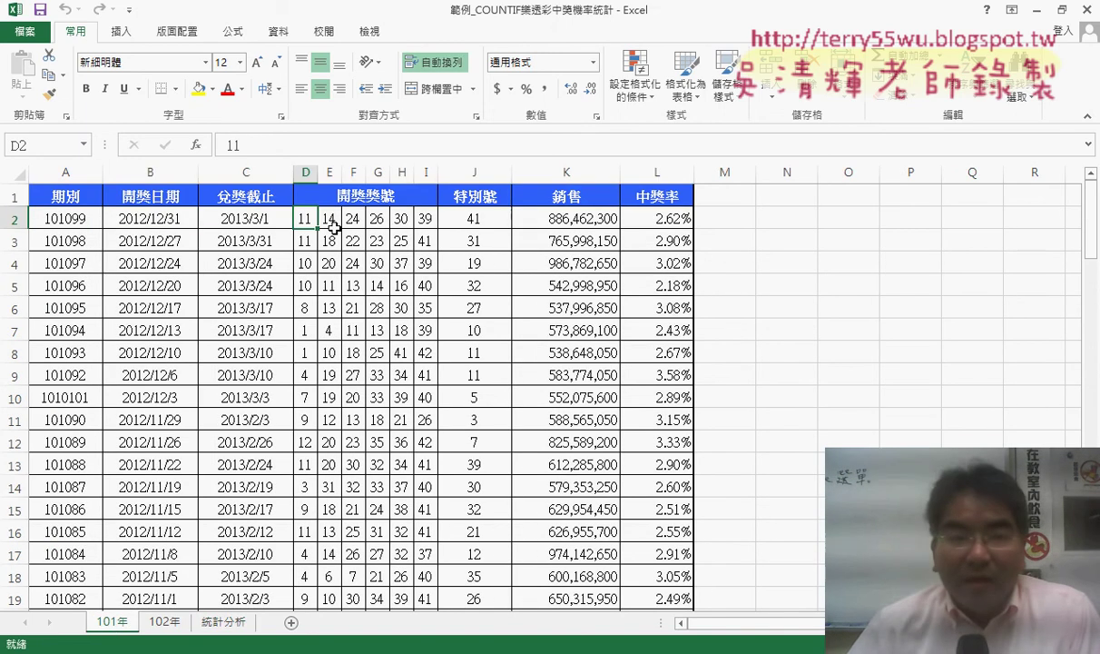
pyautogui.click(16, 219)
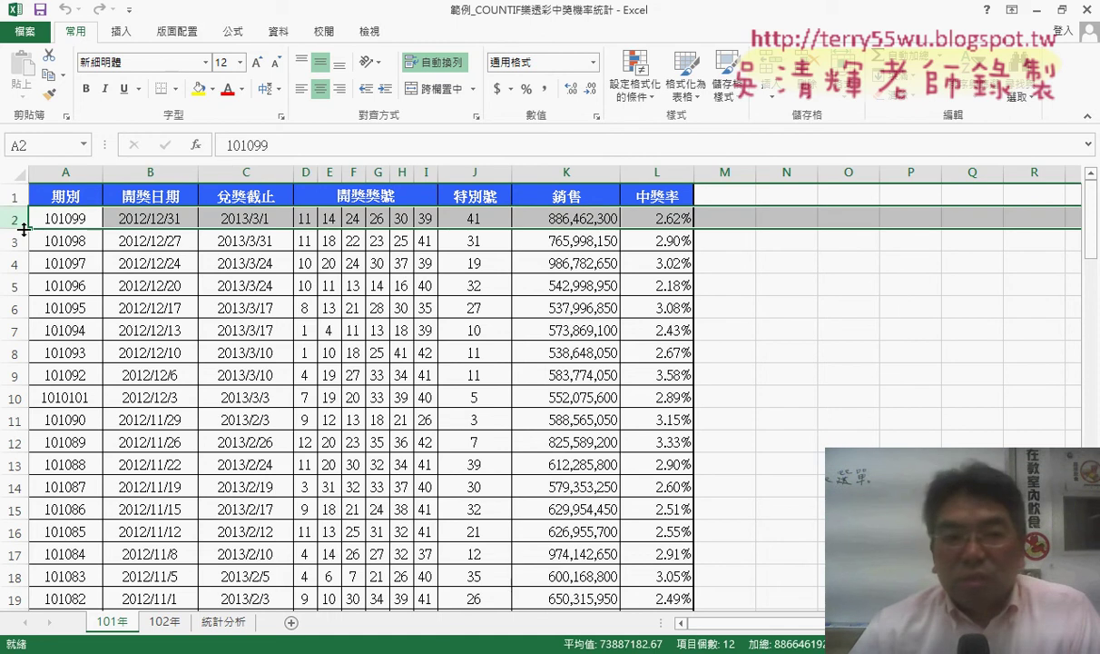
pyautogui.click(14, 241)
pyautogui.moveTo(307, 220); pyautogui.dragTo(488, 213)
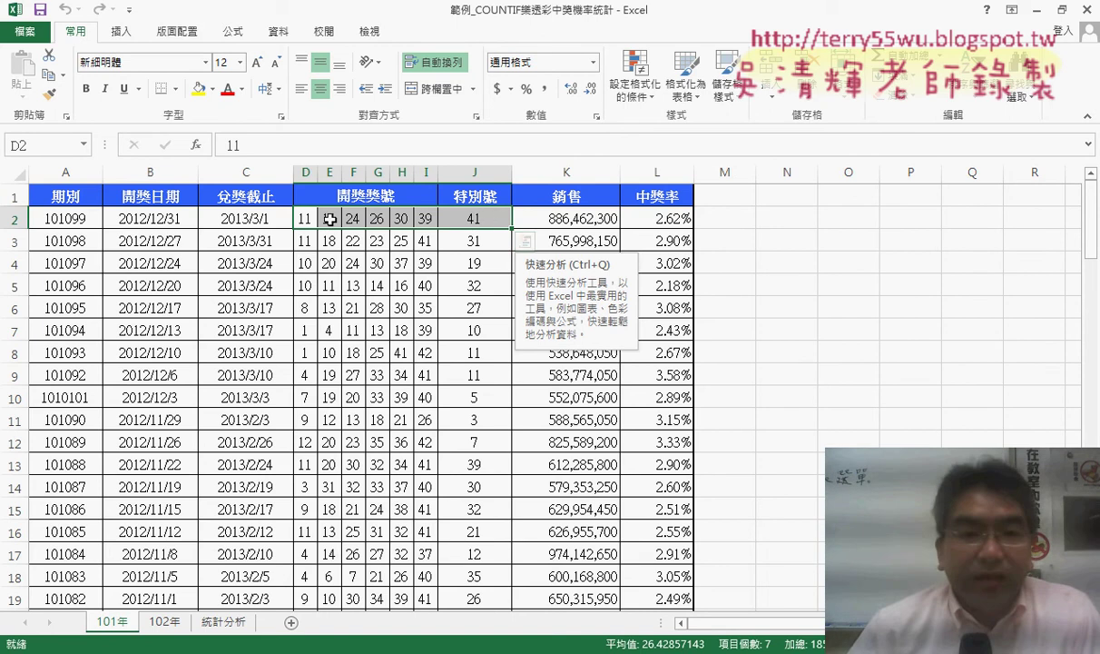
pyautogui.moveTo(329, 219); pyautogui.dragTo(427, 218)
pyautogui.click(481, 222)
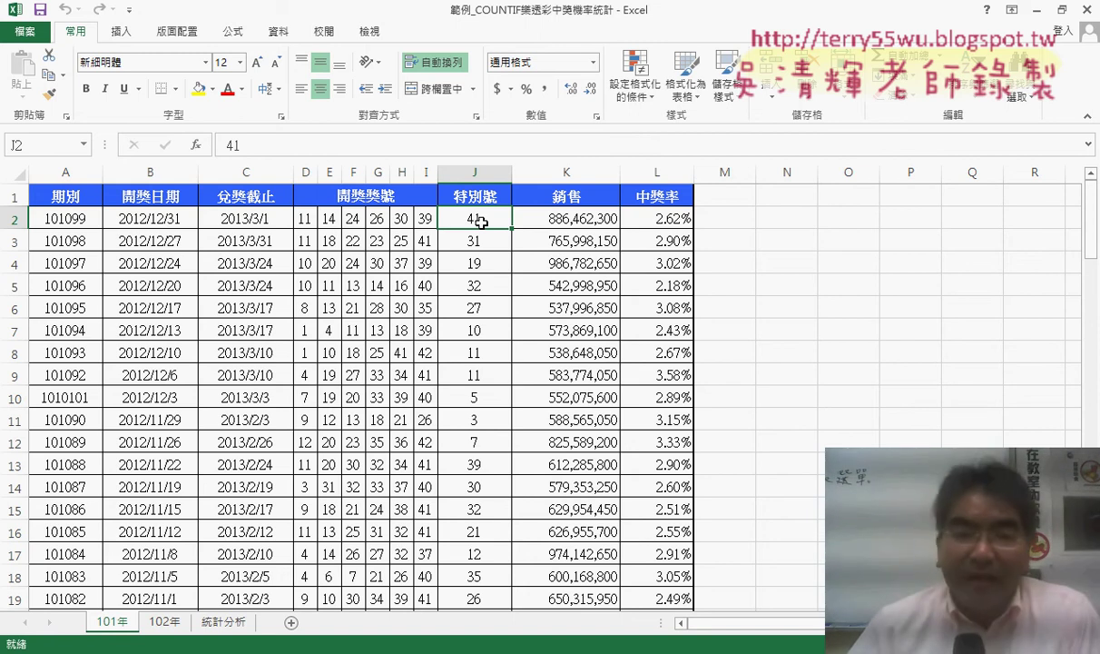
pyautogui.moveTo(309, 241); pyautogui.dragTo(427, 240)
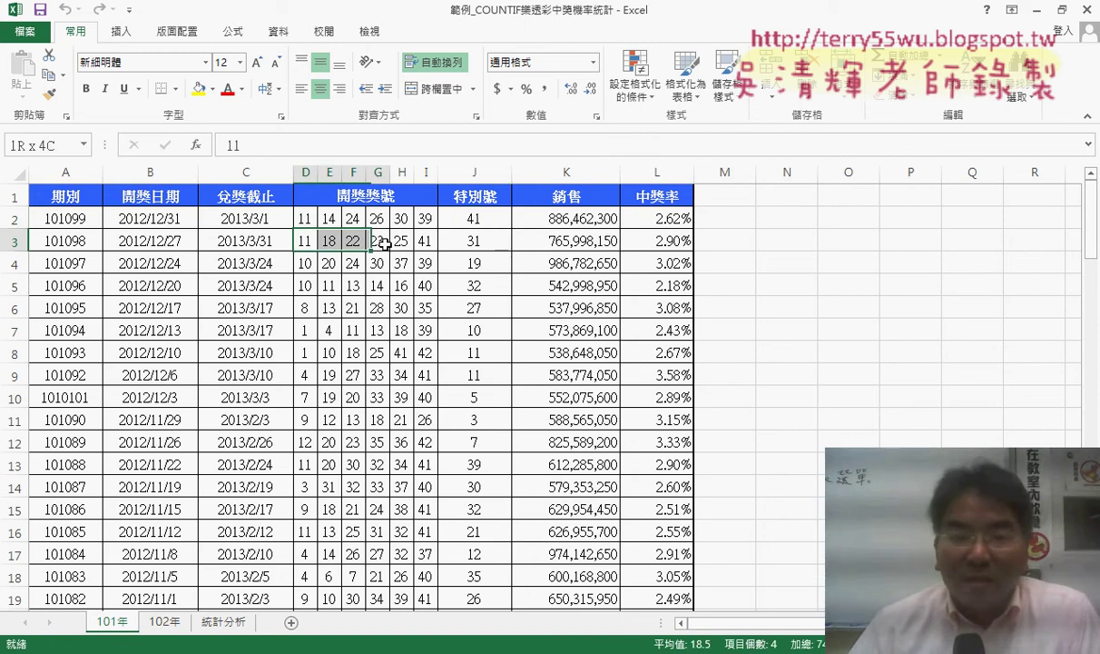
pyautogui.click(480, 244)
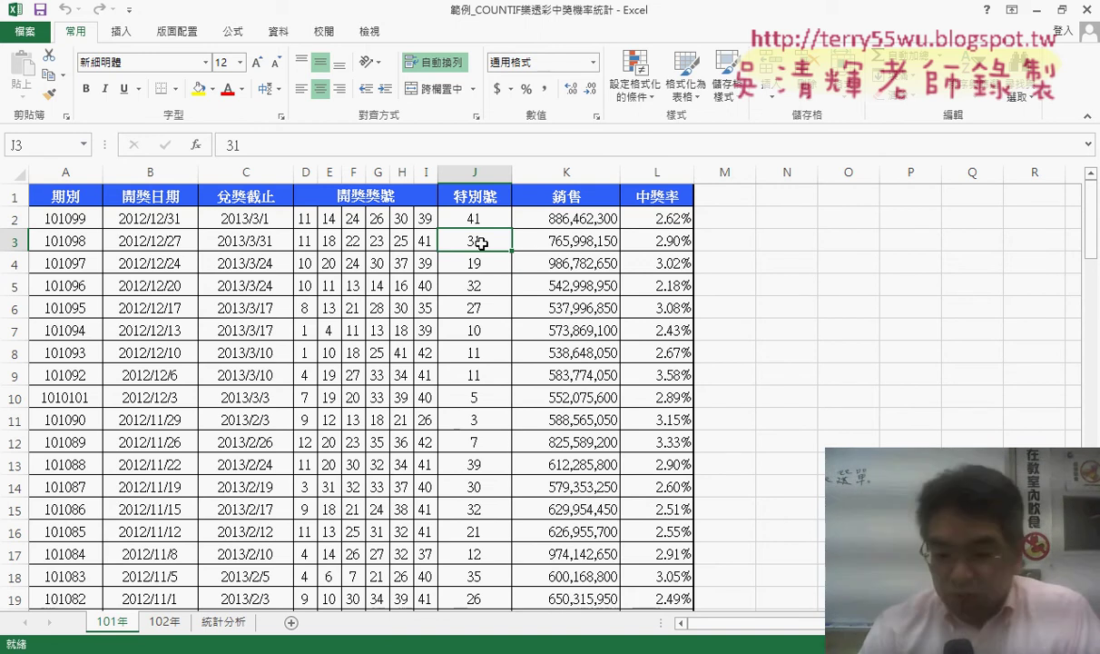
pyautogui.hotkey('ctrl', 'Down')
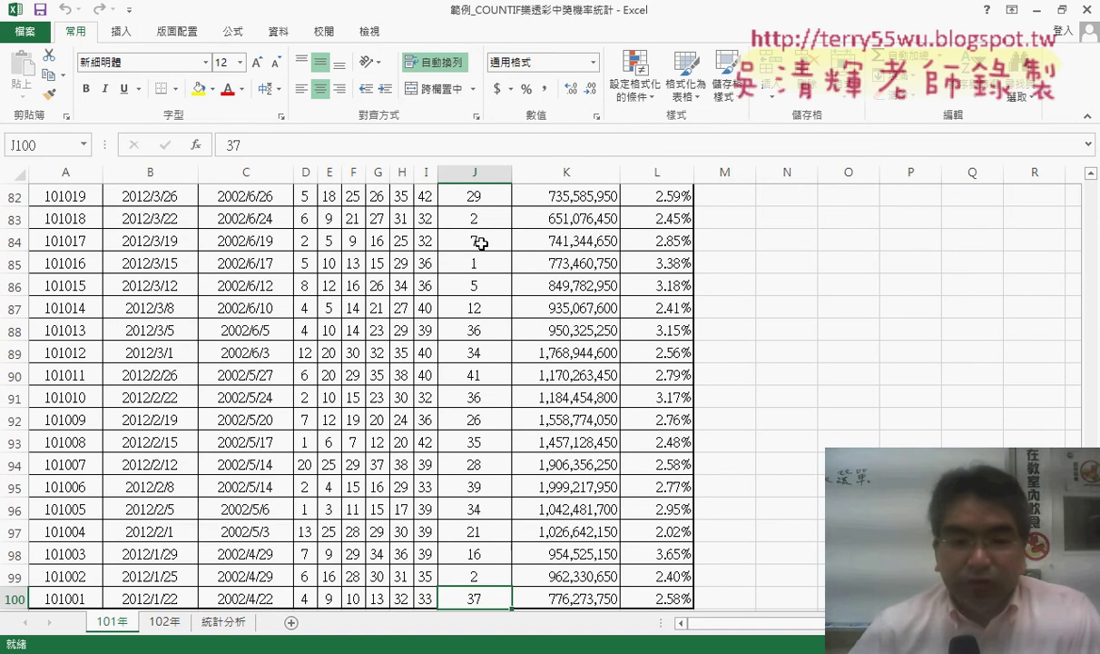
pyautogui.scroll(-1, 486, 265)
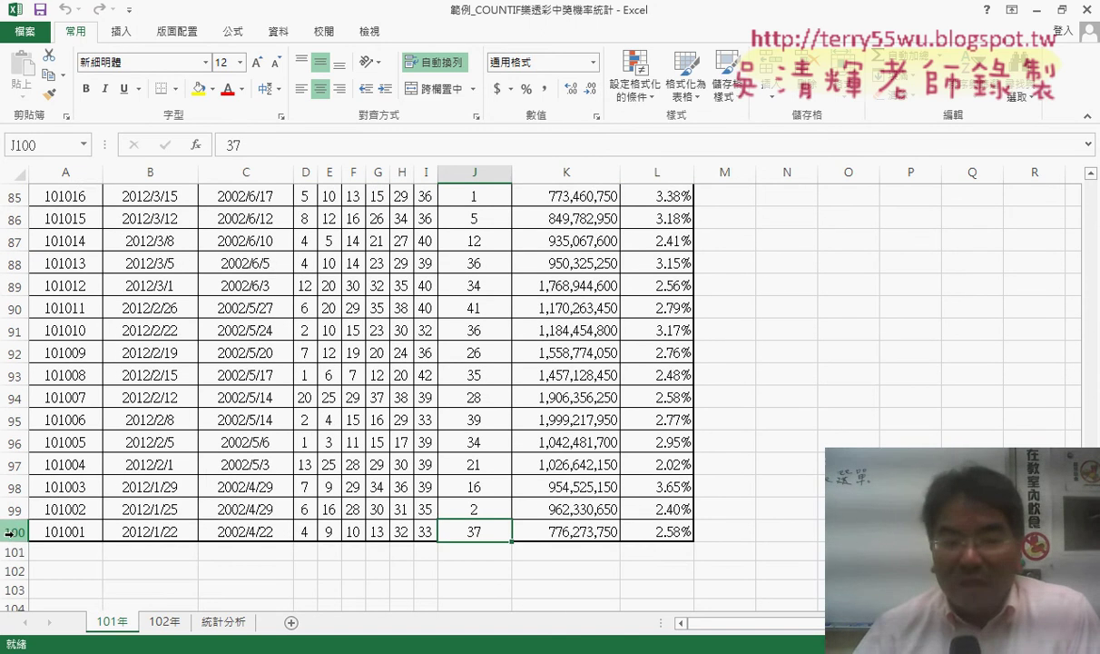
pyautogui.click(11, 532)
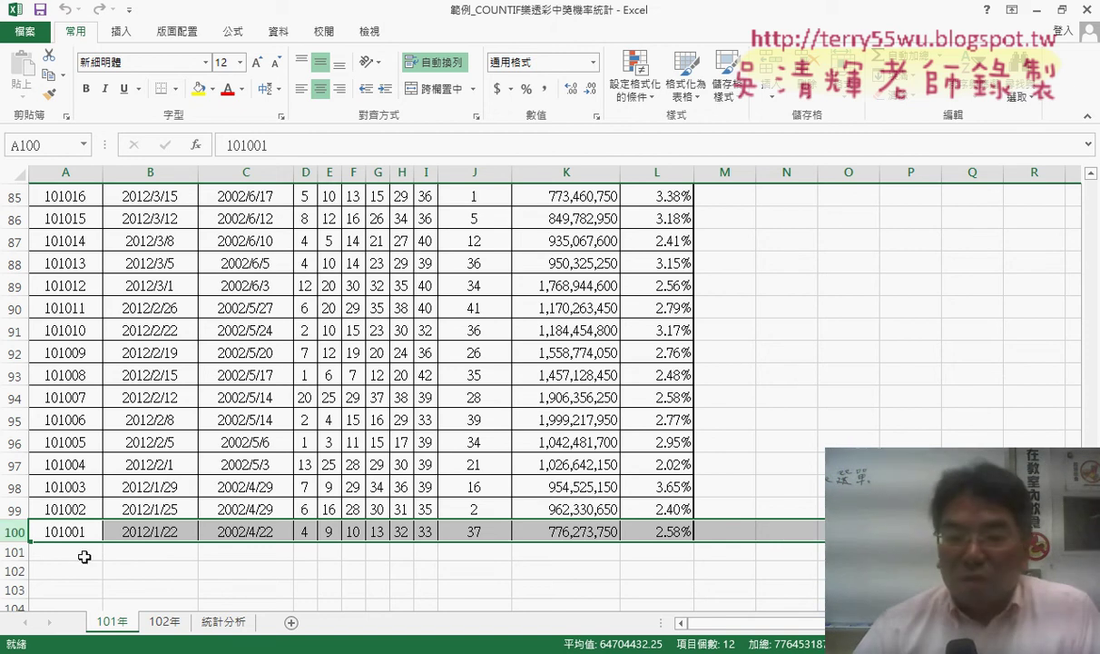
pyautogui.click(303, 531)
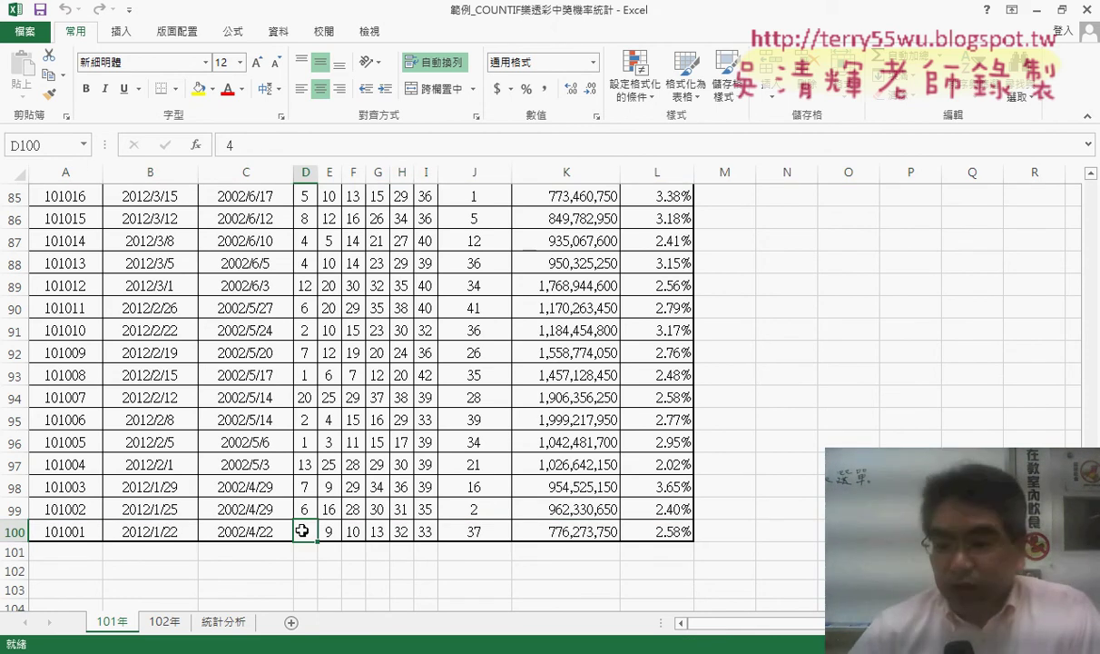
pyautogui.hotkey('ctrl', 'Up')
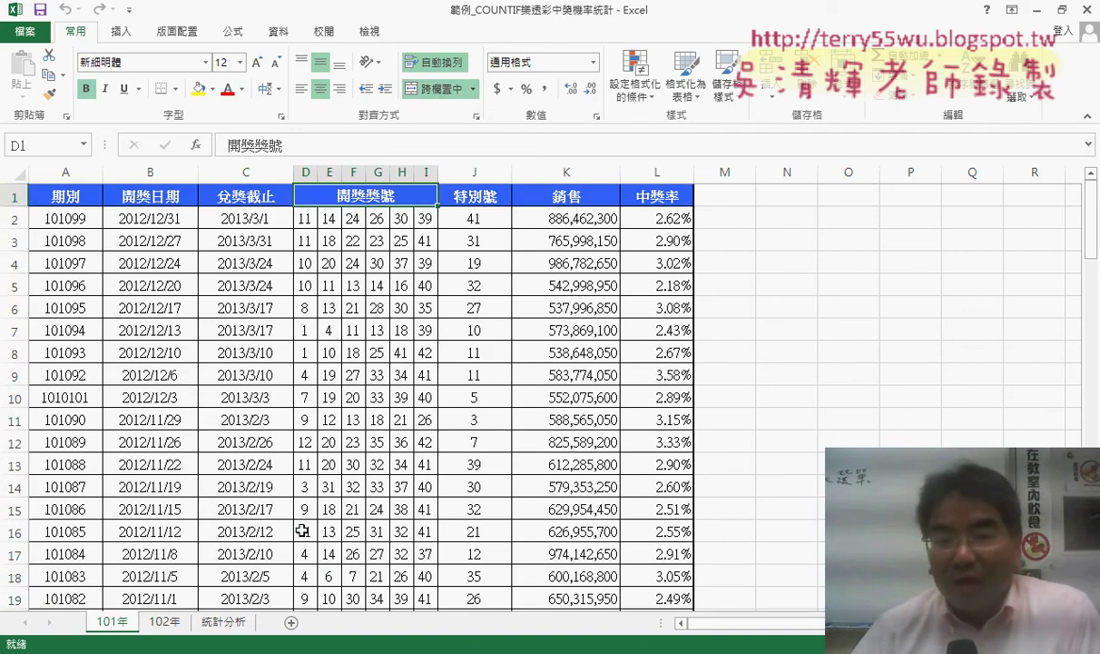
pyautogui.moveTo(303, 219)
pyautogui.mouseDown()
pyautogui.moveTo(411, 213)
pyautogui.moveTo(470, 239)
pyautogui.mouseUp()
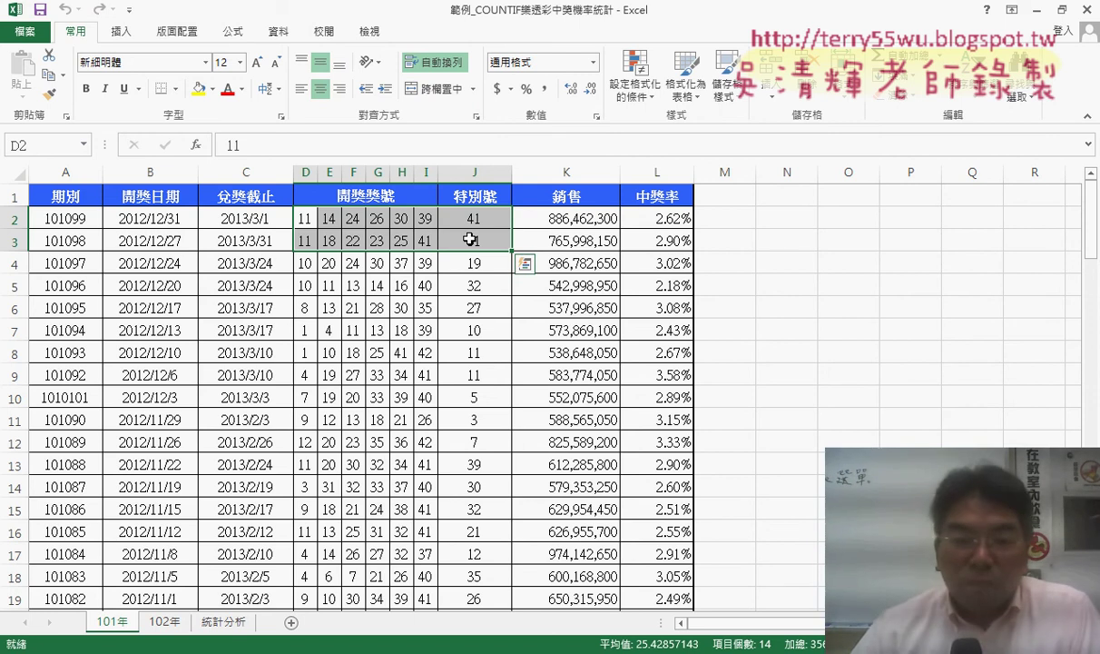
pyautogui.click(234, 625)
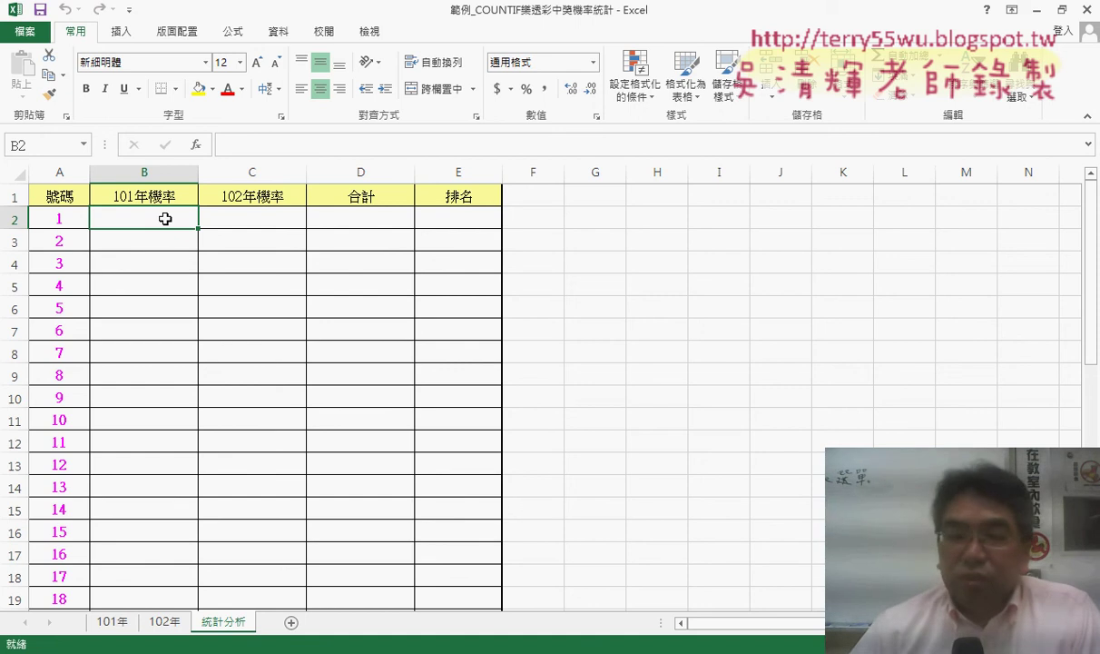
# - On the 101年 sheet, select the drawn numbers from D2:J2 down to J100
pyautogui.click(115, 627)
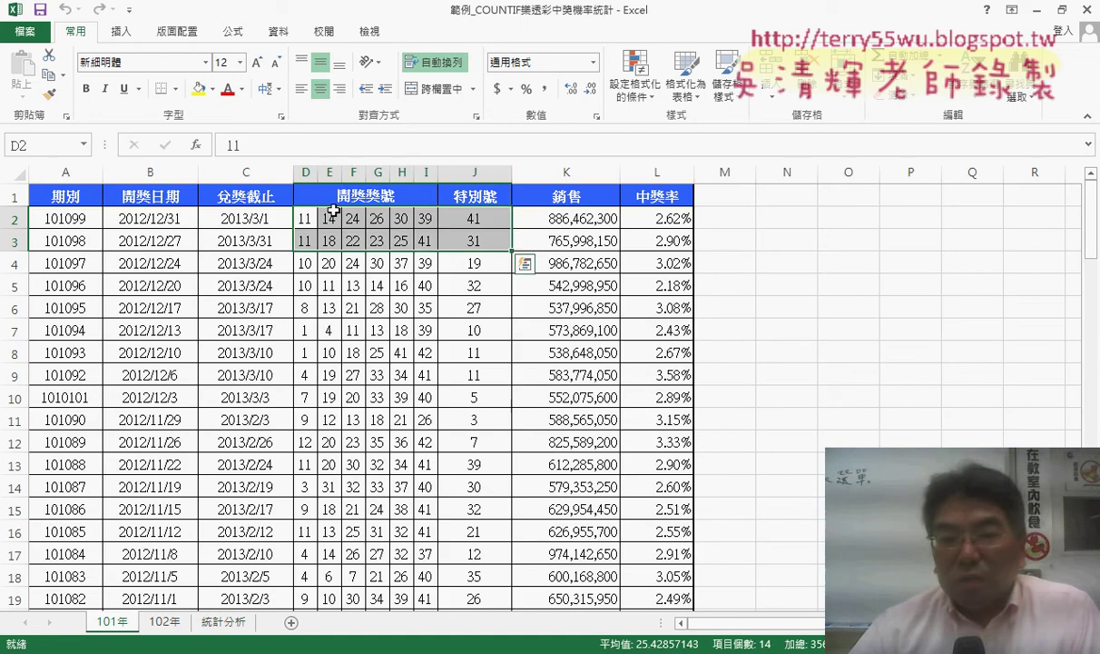
pyautogui.click(306, 219)
pyautogui.moveTo(306, 220)
pyautogui.mouseDown()
pyautogui.moveTo(471, 355)
pyautogui.moveTo(472, 229)
pyautogui.mouseUp()
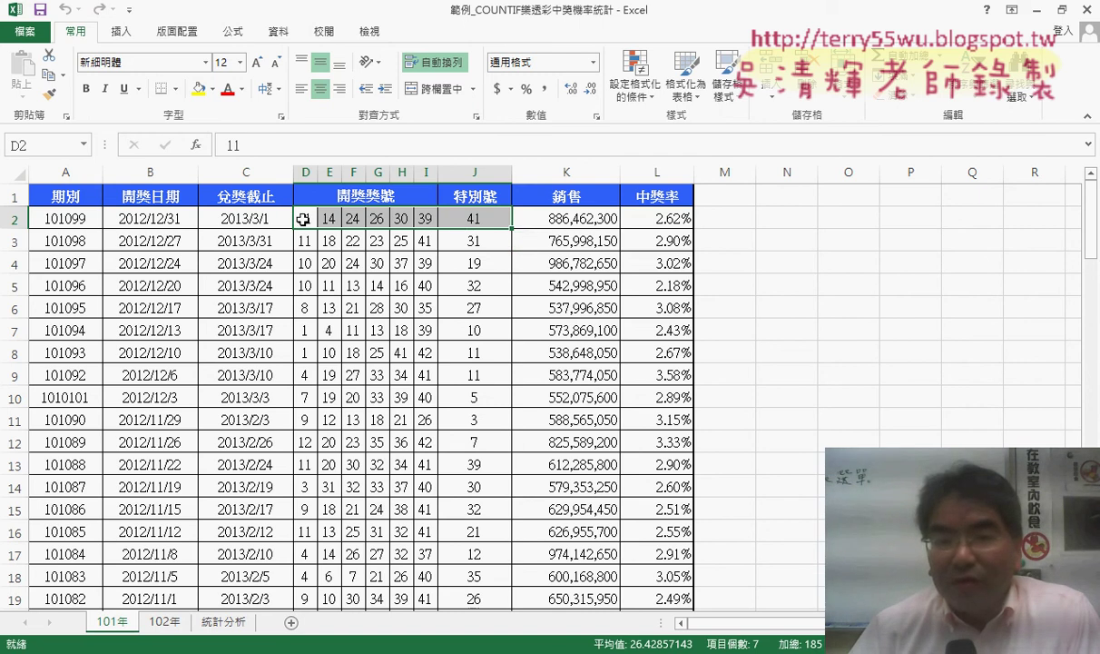
pyautogui.moveTo(309, 217); pyautogui.dragTo(473, 219)
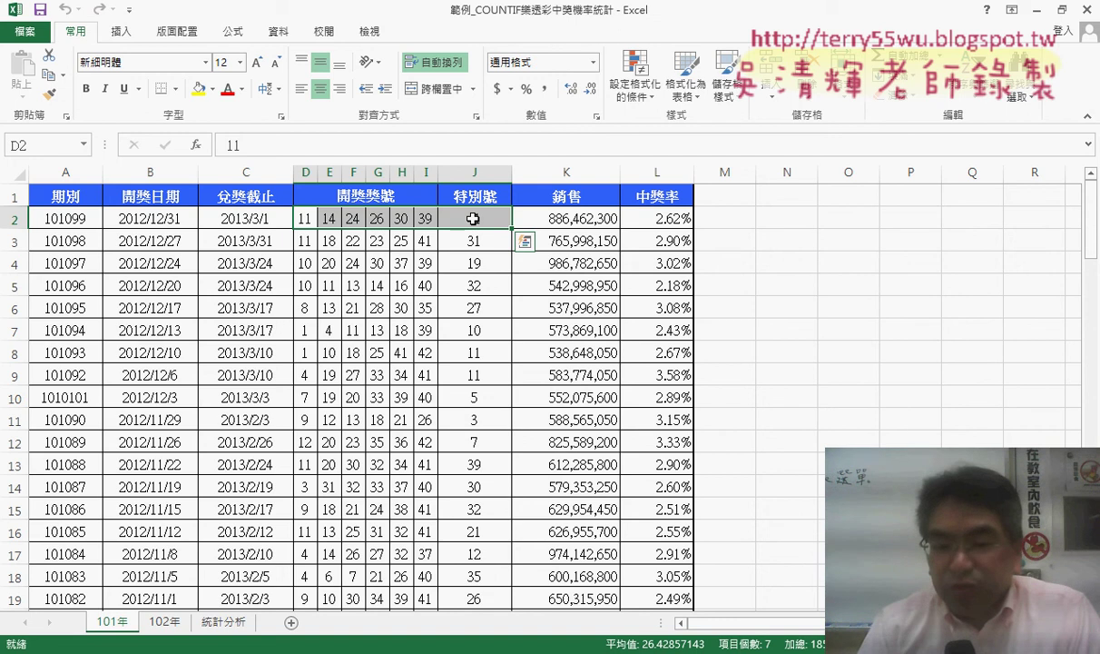
pyautogui.hotkey('ctrl', 'shift', 'Down')
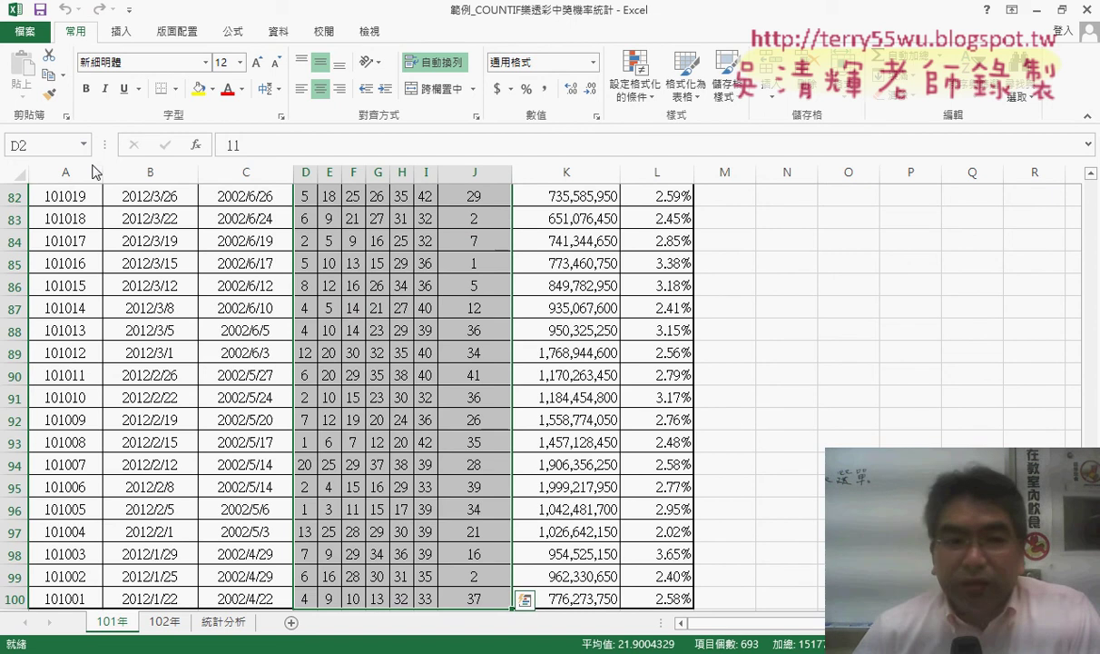
# - Name the selected range D2:J100 開獎101 in the Name Box
pyautogui.click(48, 146)
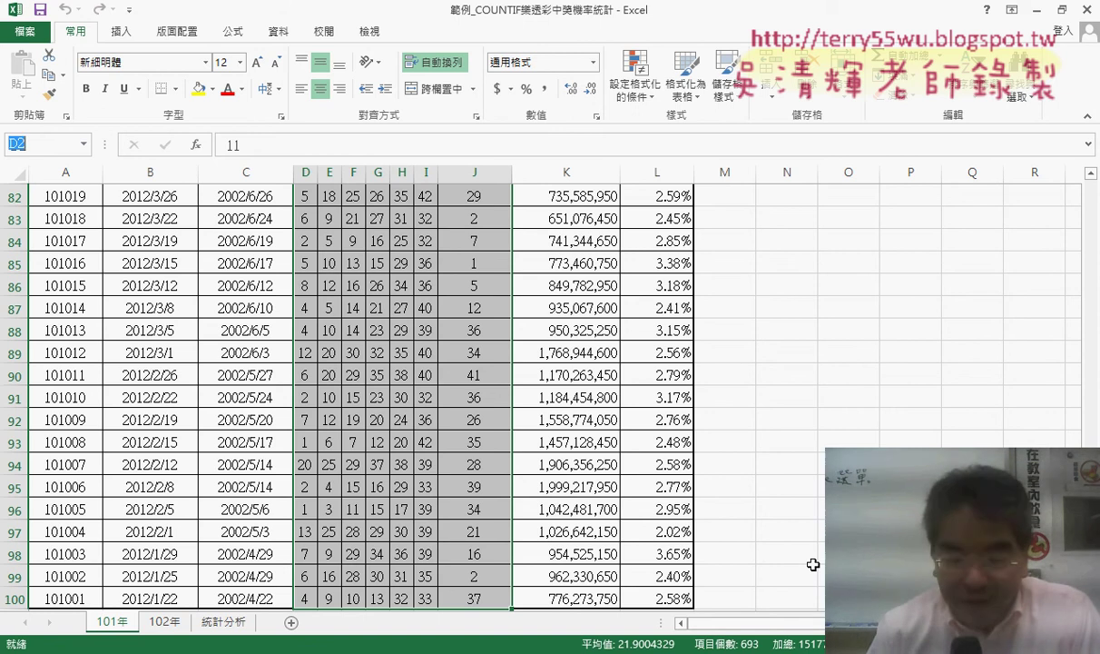
pyautogui.write('開')
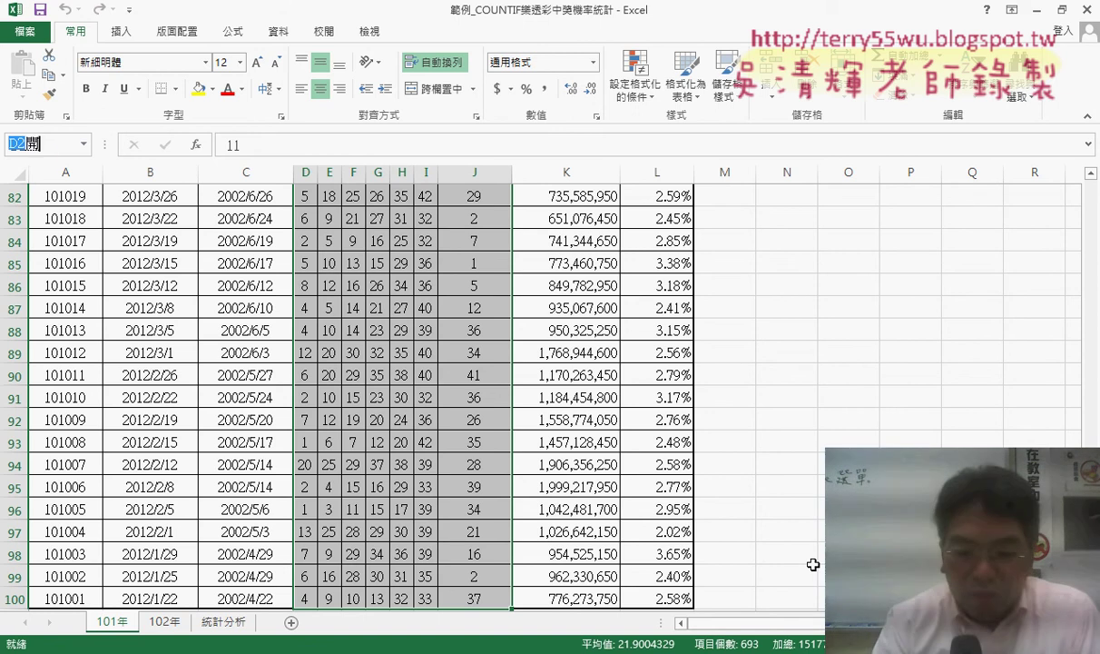
pyautogui.write('ㄐ')
pyautogui.press('BackSpace')
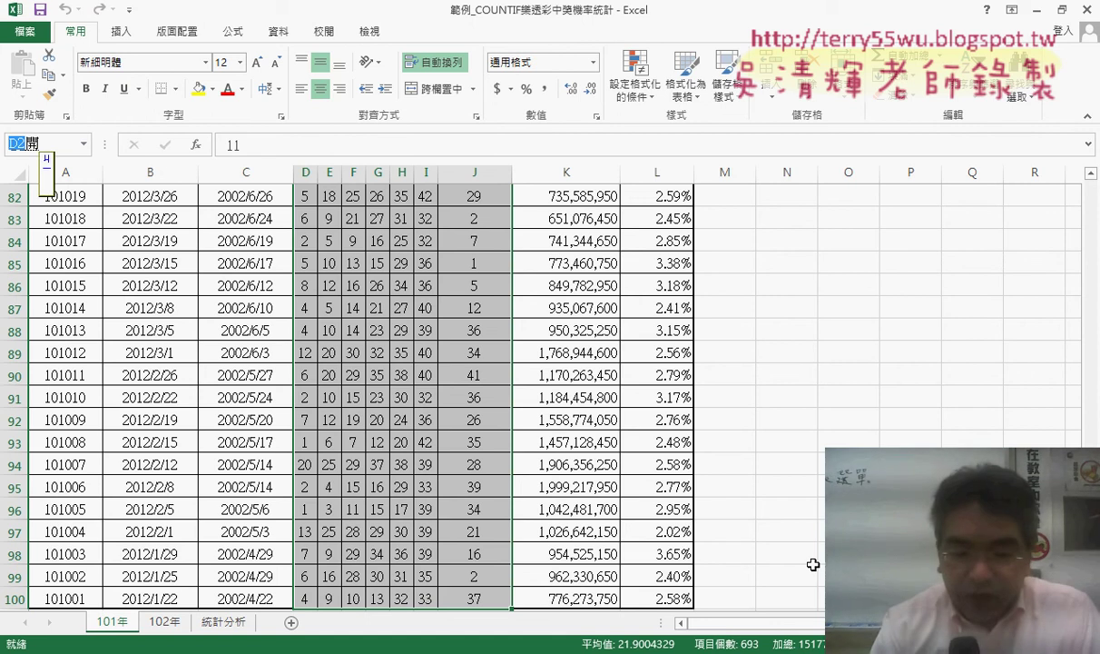
pyautogui.write('獎')
pyautogui.press('End')
pyautogui.write('101')
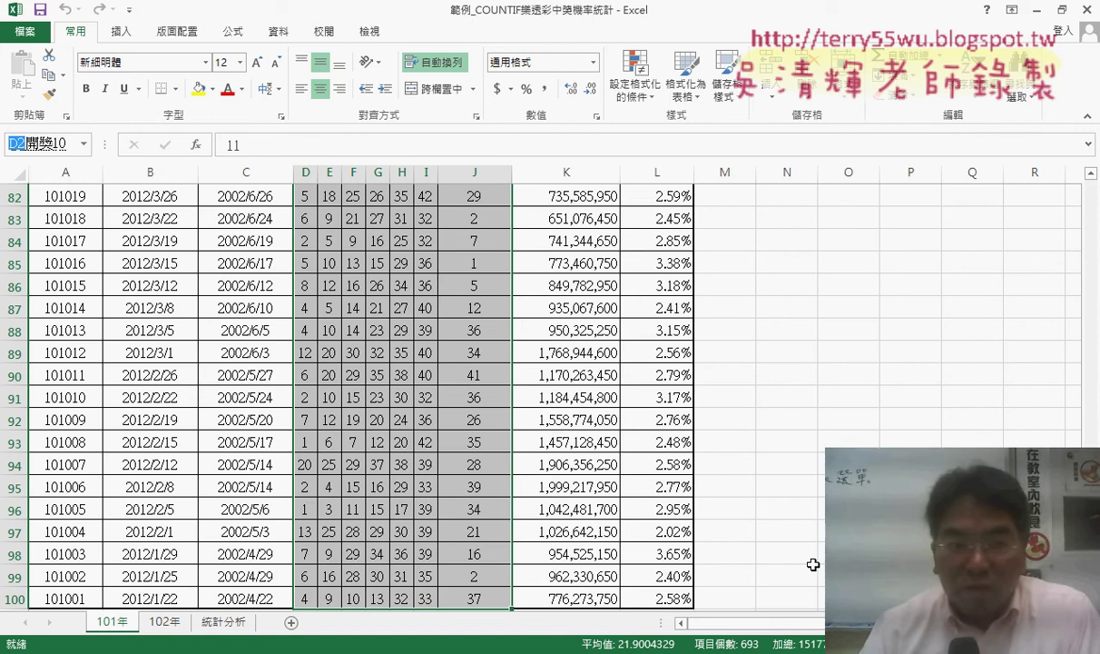
pyautogui.press('Home')
pyautogui.press('Delete')
pyautogui.press('Delete')
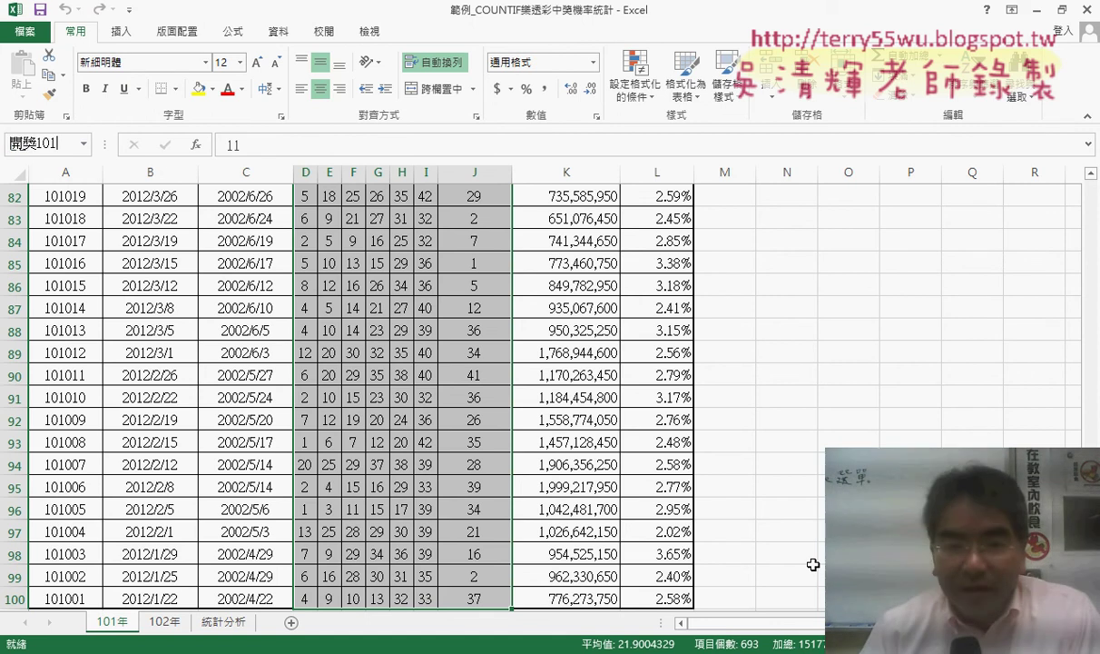
pyautogui.press('Return')
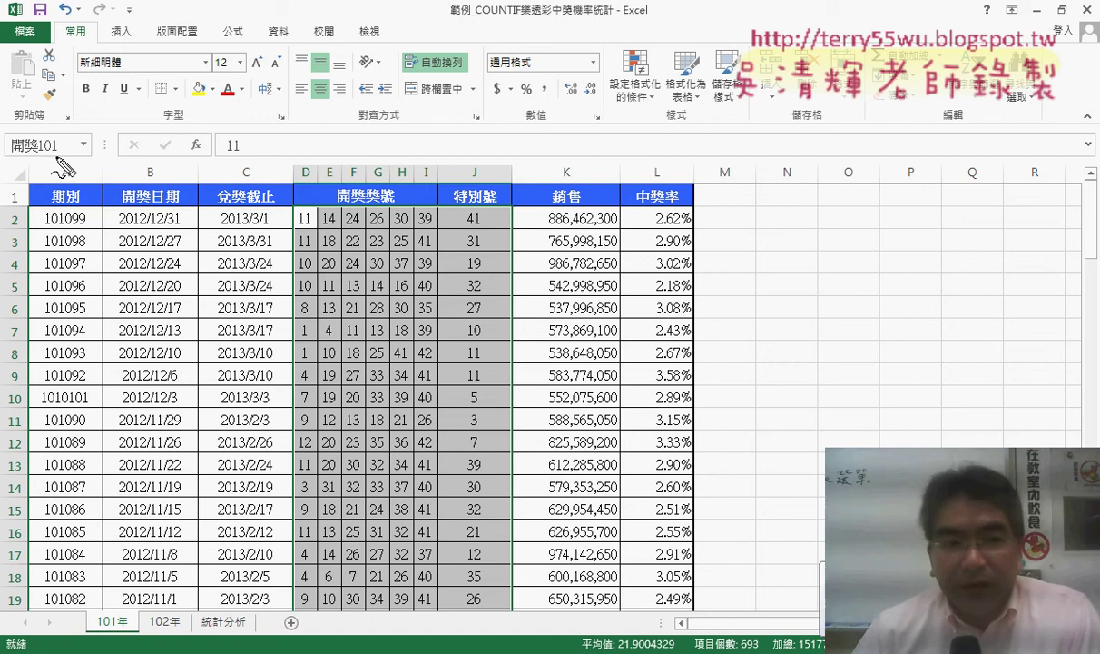
# - Annotate the range name and the named columns D–J with the screen pen, then clear the marks
pyautogui.moveTo(60, 163); pyautogui.dragTo(56, 136)
pyautogui.moveTo(399, 574)
pyautogui.mouseDown()
pyautogui.moveTo(313, 273)
pyautogui.moveTo(463, 549)
pyautogui.mouseUp()
pyautogui.moveTo(348, 234)
pyautogui.mouseDown()
pyautogui.moveTo(63, 156)
pyautogui.moveTo(116, 142)
pyautogui.mouseUp()
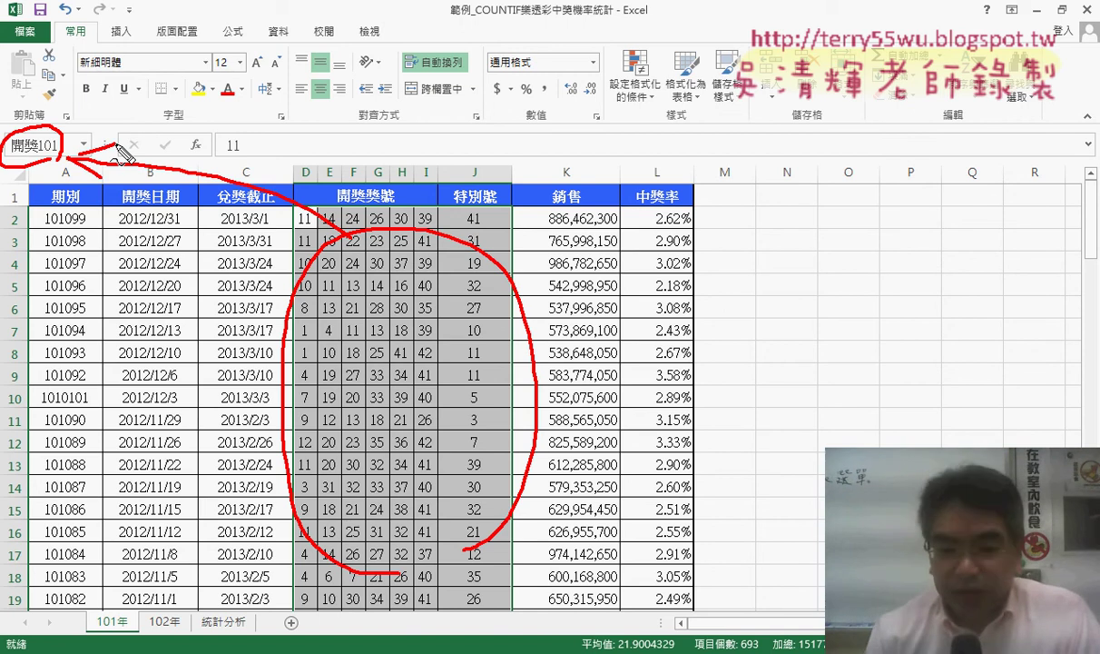
pyautogui.press('Escape')
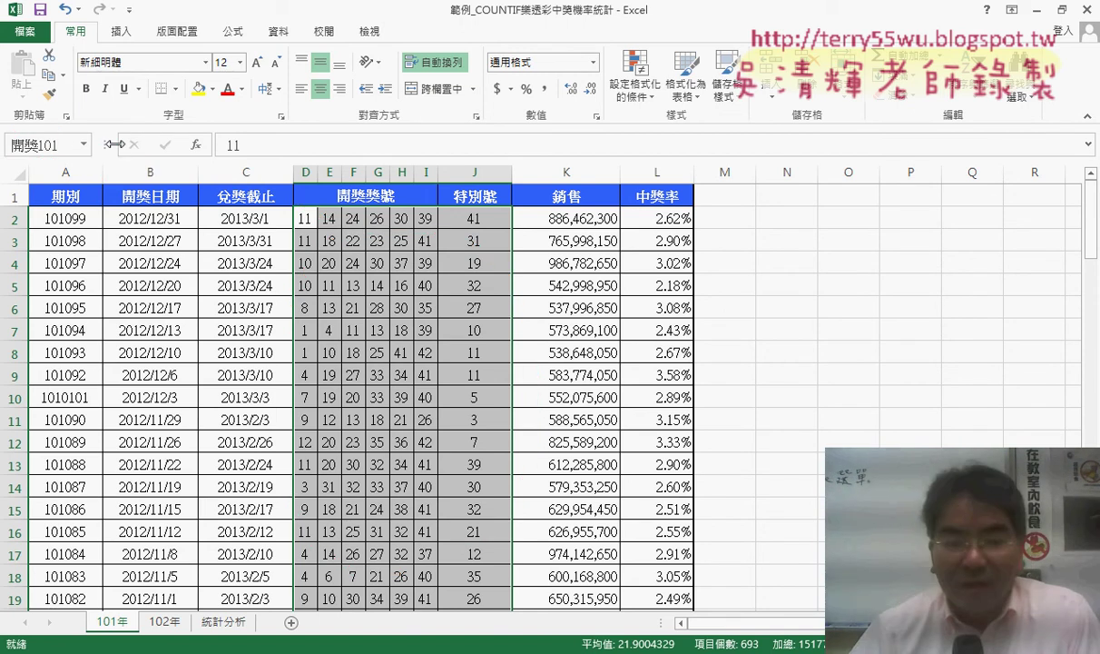
# - On the 102年 sheet, select the drawn numbers D2 through J105
pyautogui.click(161, 621)
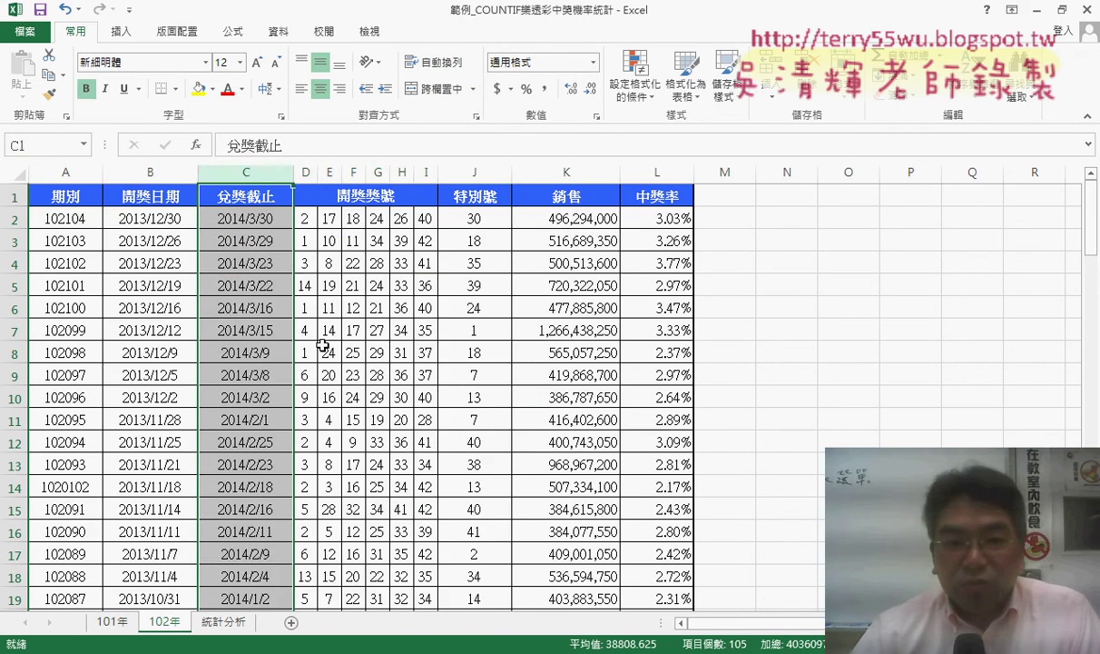
pyautogui.moveTo(305, 218); pyautogui.dragTo(466, 219)
pyautogui.hotkey('ctrl', 'shift', 'Down')
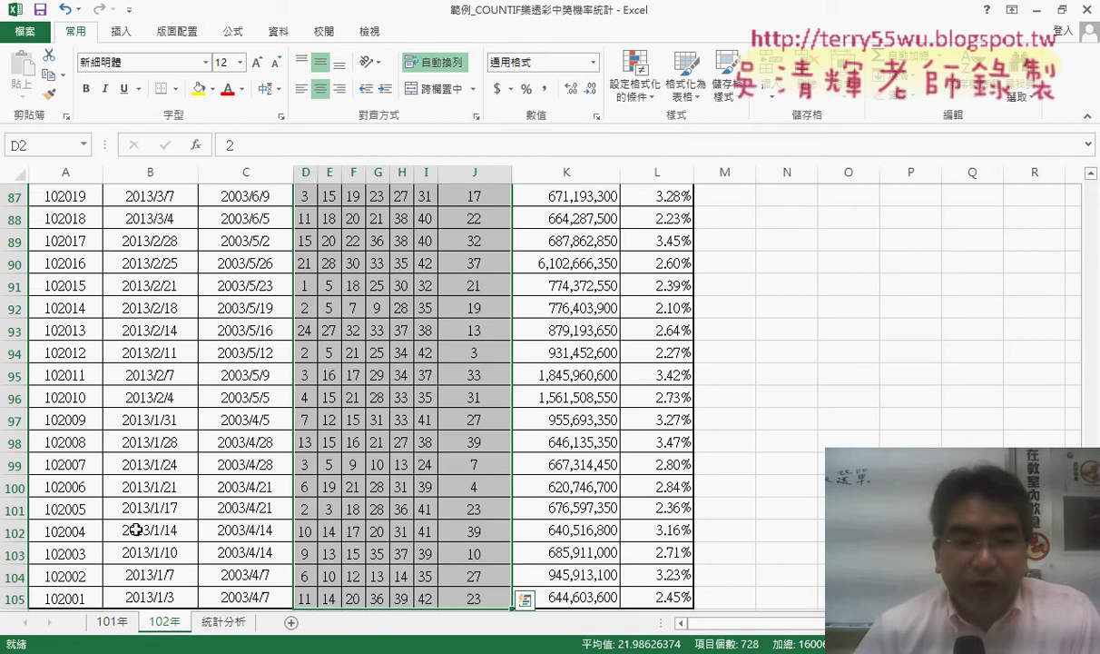
# - Name the selection 開獎102 in the Name Box
pyautogui.click(54, 144)
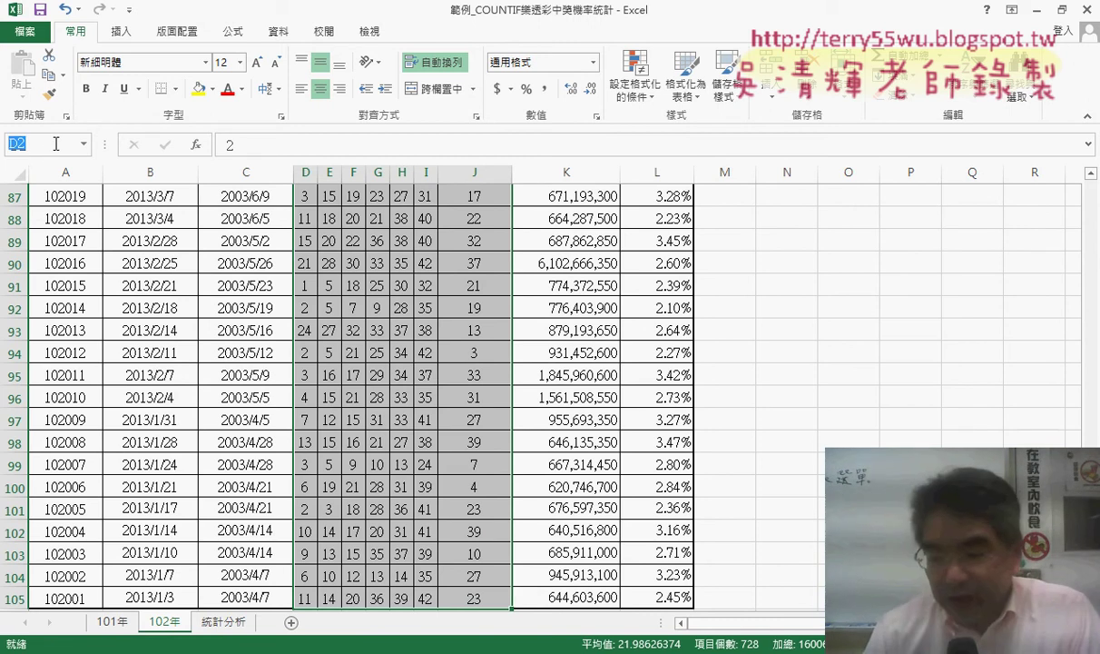
pyautogui.write('10')
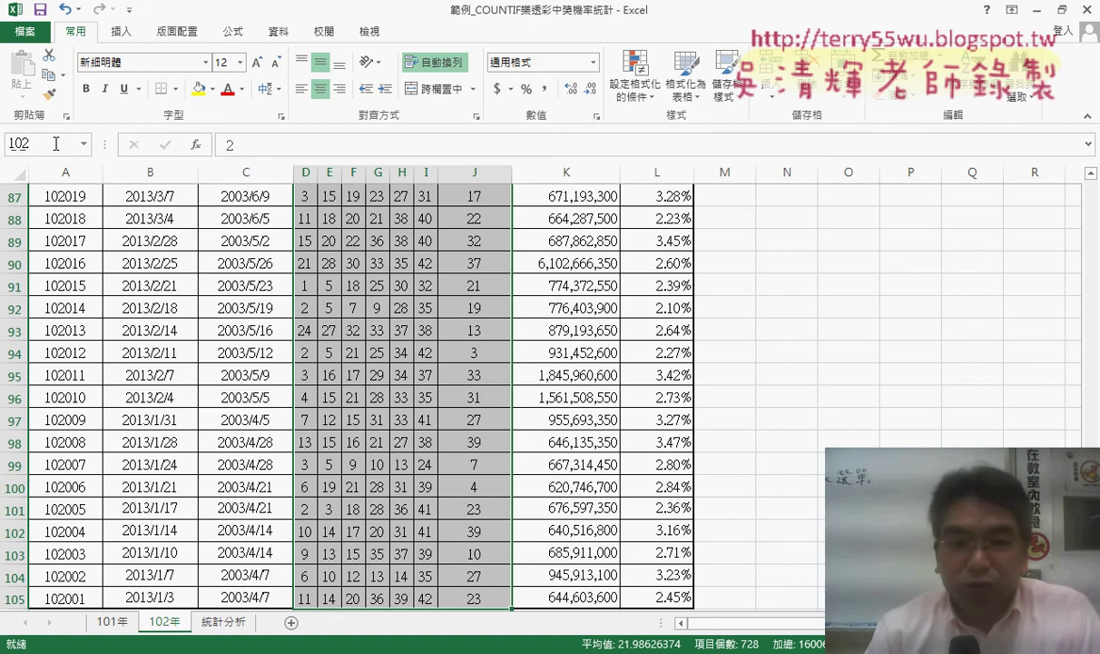
pyautogui.press('BackSpace')
pyautogui.press('BackSpace')
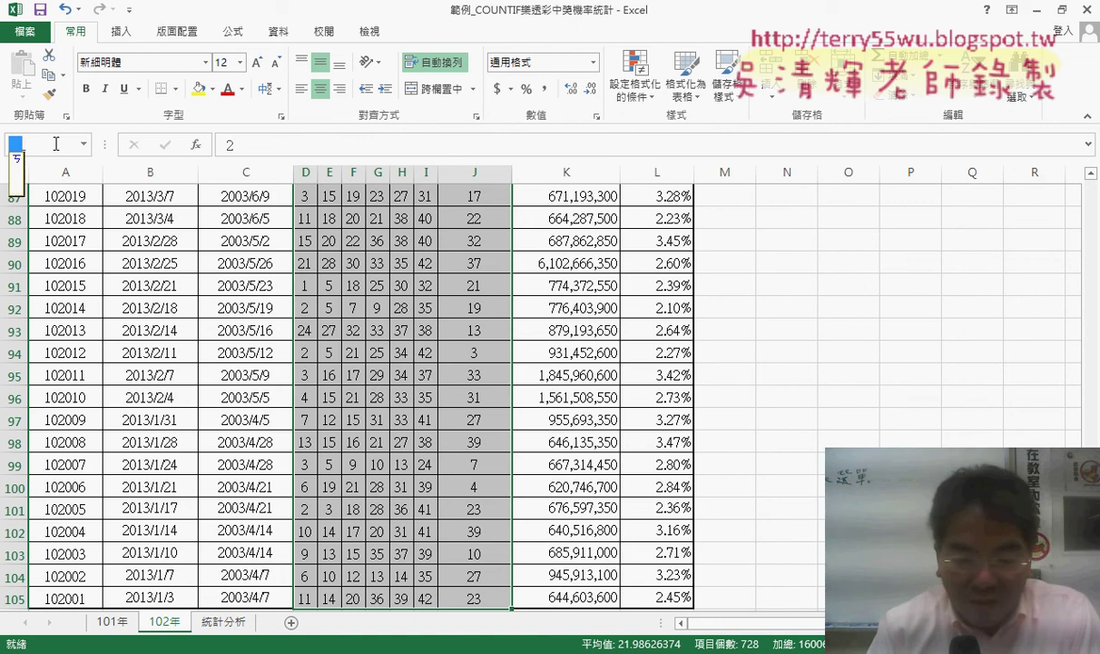
pyautogui.write('康')
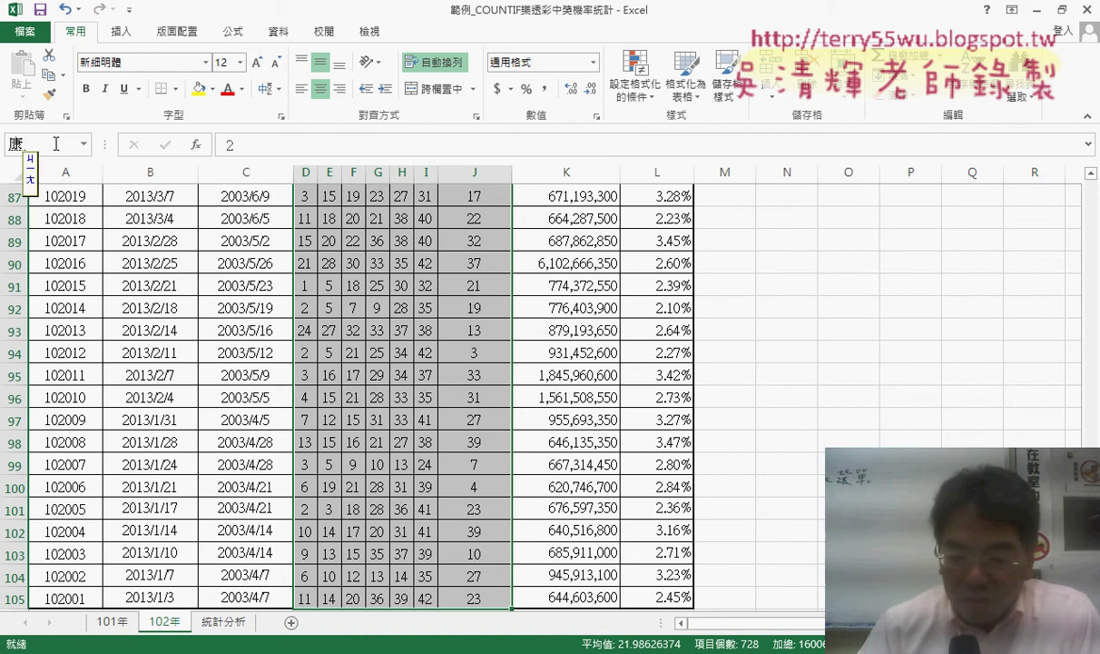
pyautogui.write('講102')
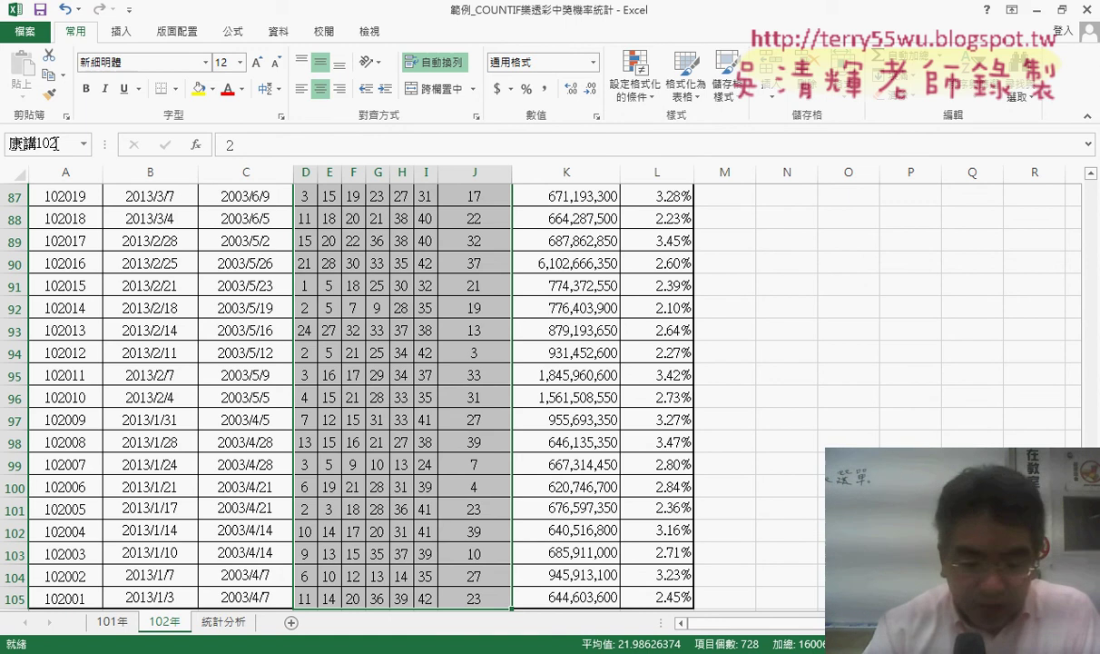
pyautogui.write('開')
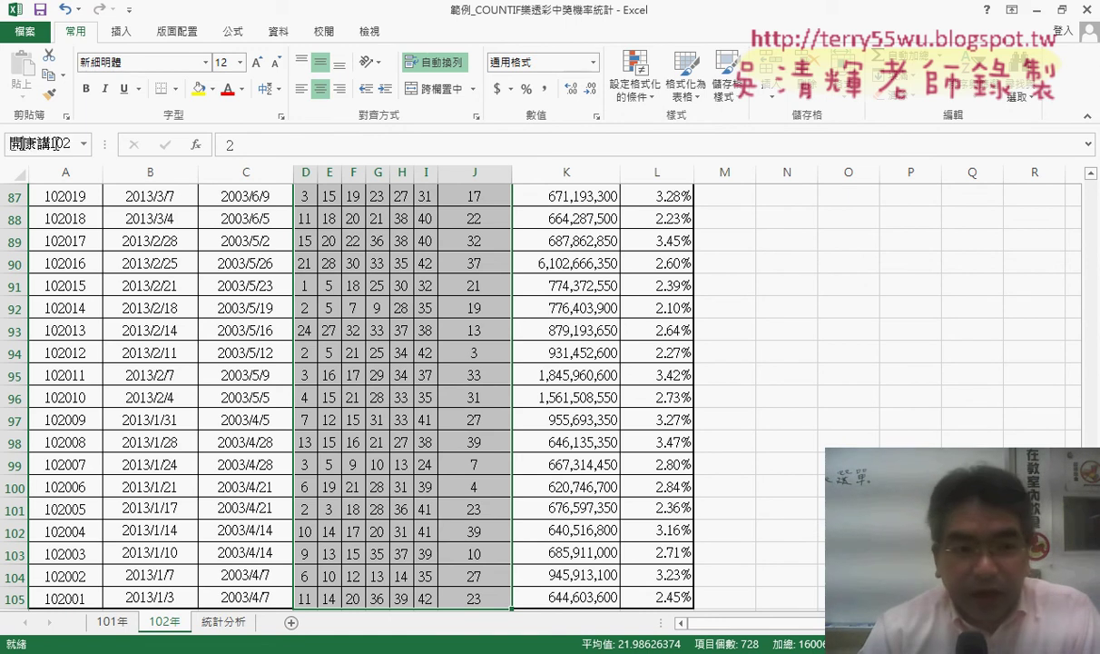
pyautogui.press('Delete')
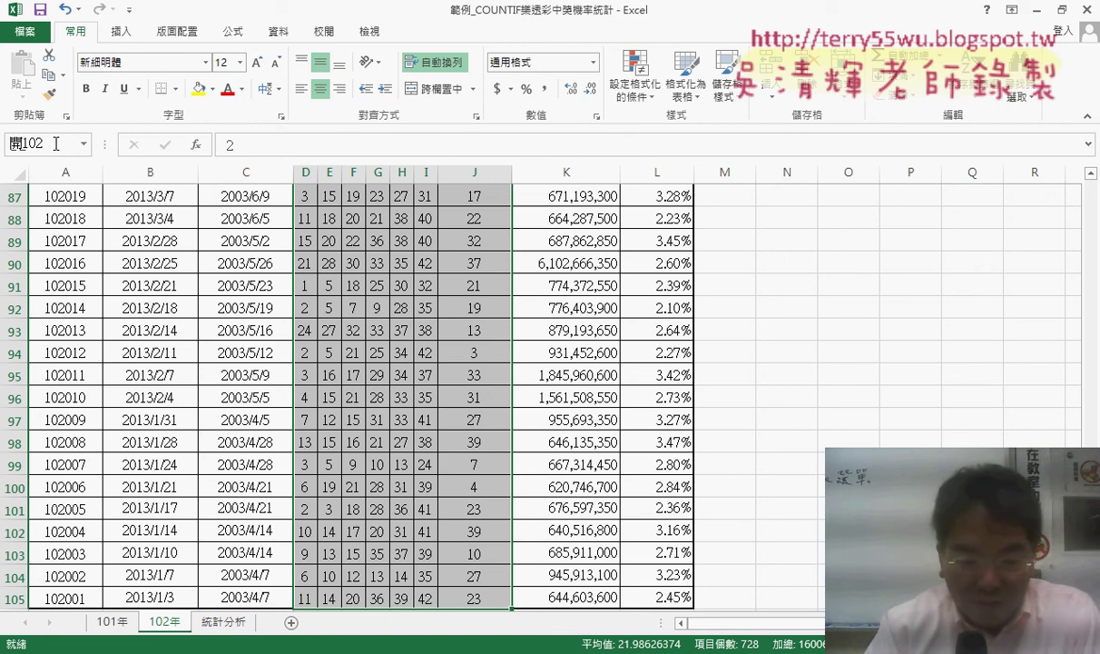
pyautogui.write('獎')
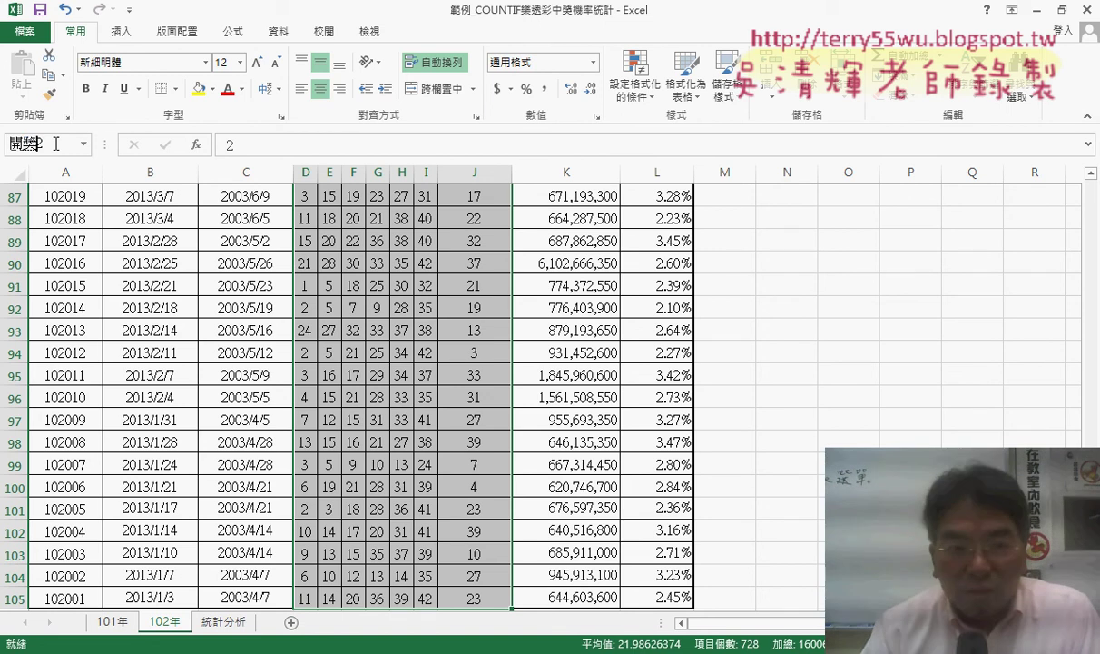
pyautogui.press('Return')
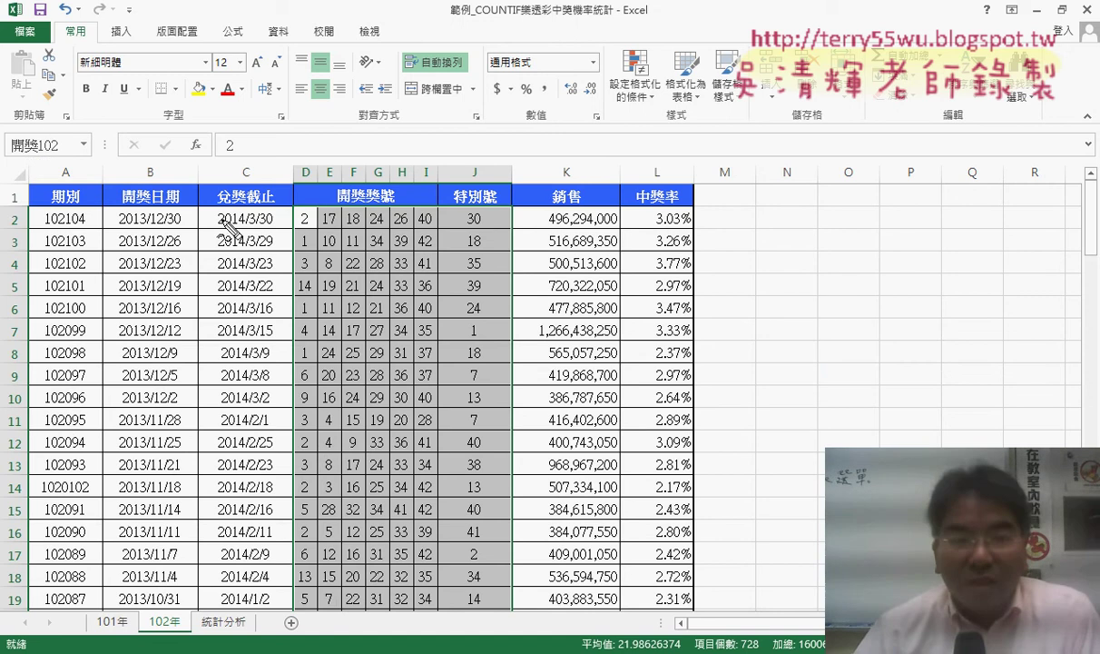
# - Annotate the name and number block, clear the marks, and return to the 統計分析 sheet
pyautogui.moveTo(34, 146)
pyautogui.mouseDown()
pyautogui.moveTo(304, 225)
pyautogui.moveTo(293, 248)
pyautogui.mouseUp()
pyautogui.moveTo(390, 284); pyautogui.dragTo(413, 413)
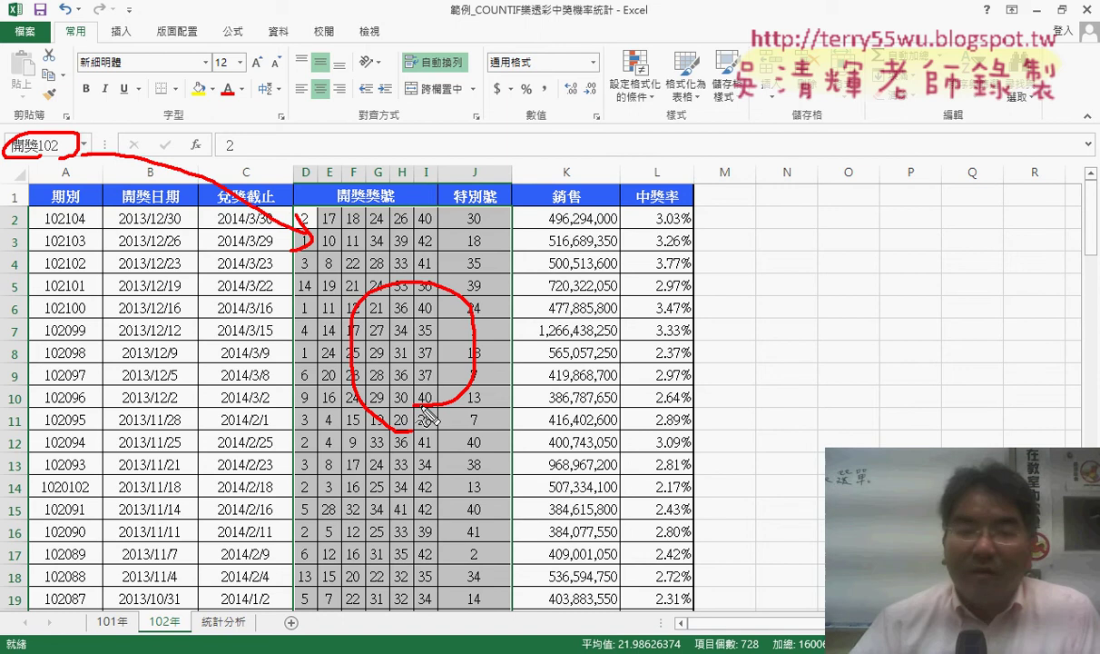
pyautogui.press('Escape')
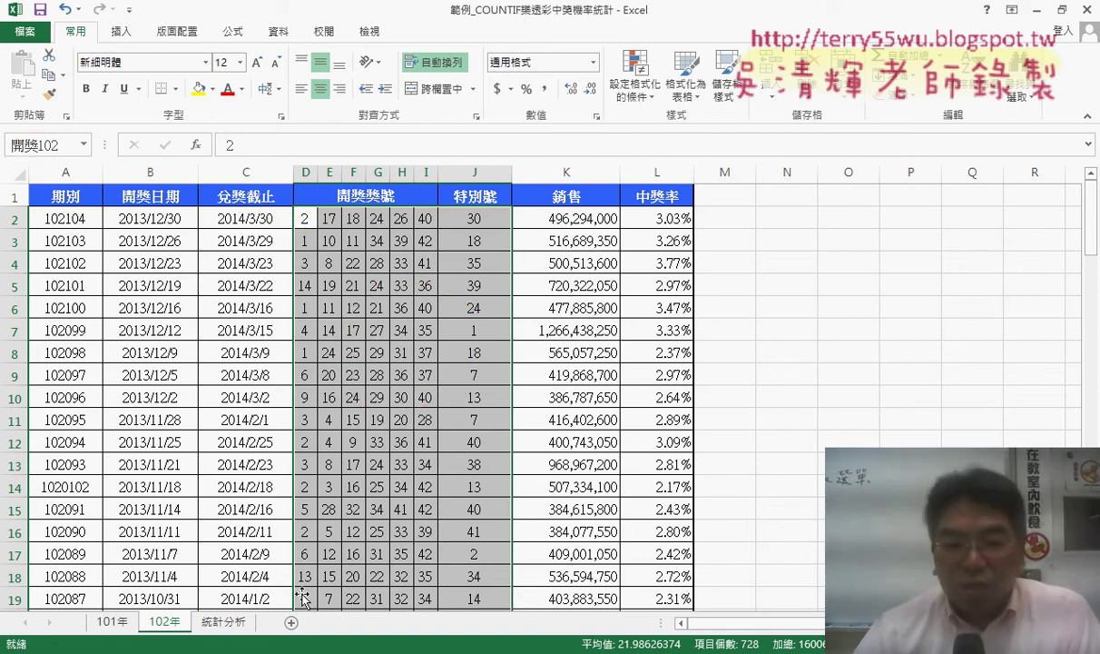
pyautogui.click(224, 622)
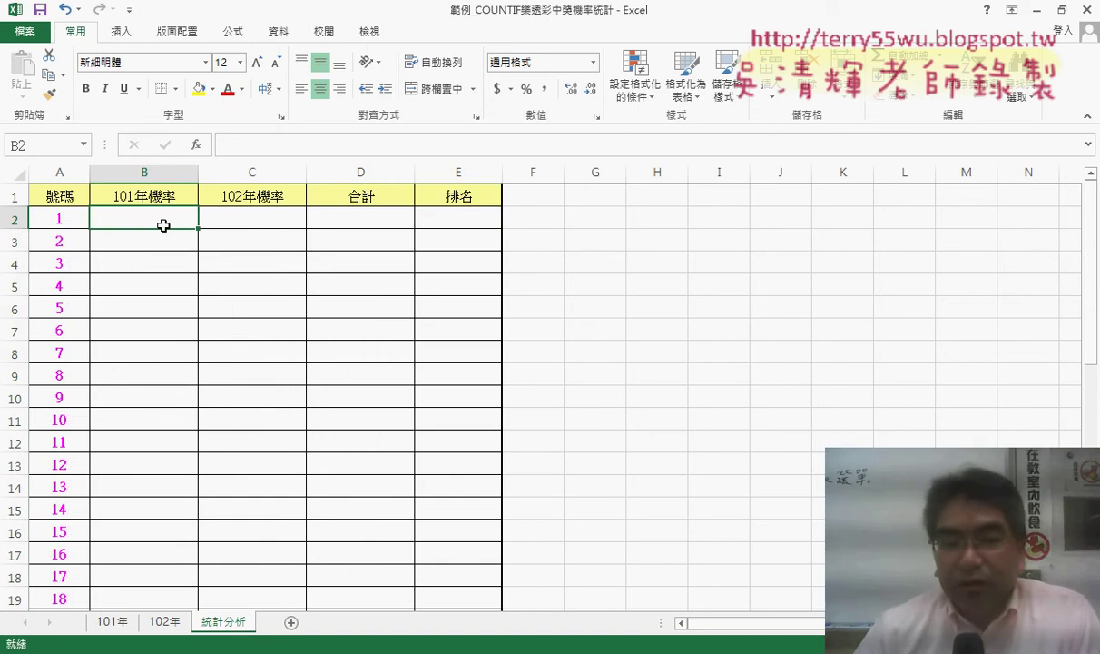
# - In cell B2, choose COUNTIF from the 統計 category of Insert Function
pyautogui.click(49, 214)
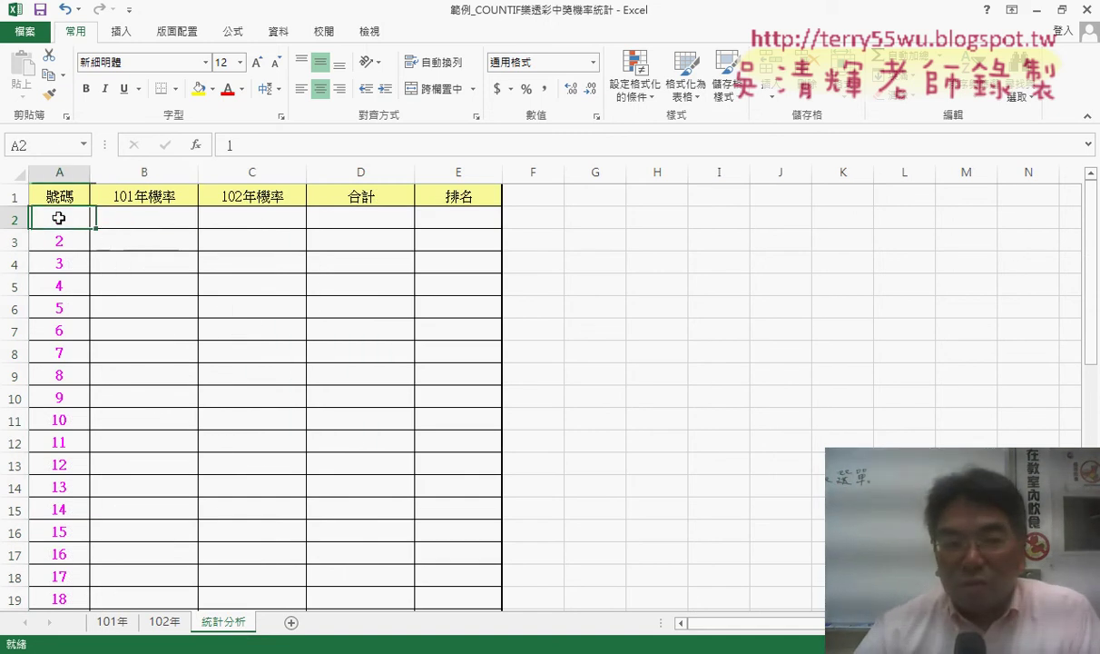
pyautogui.click(140, 217)
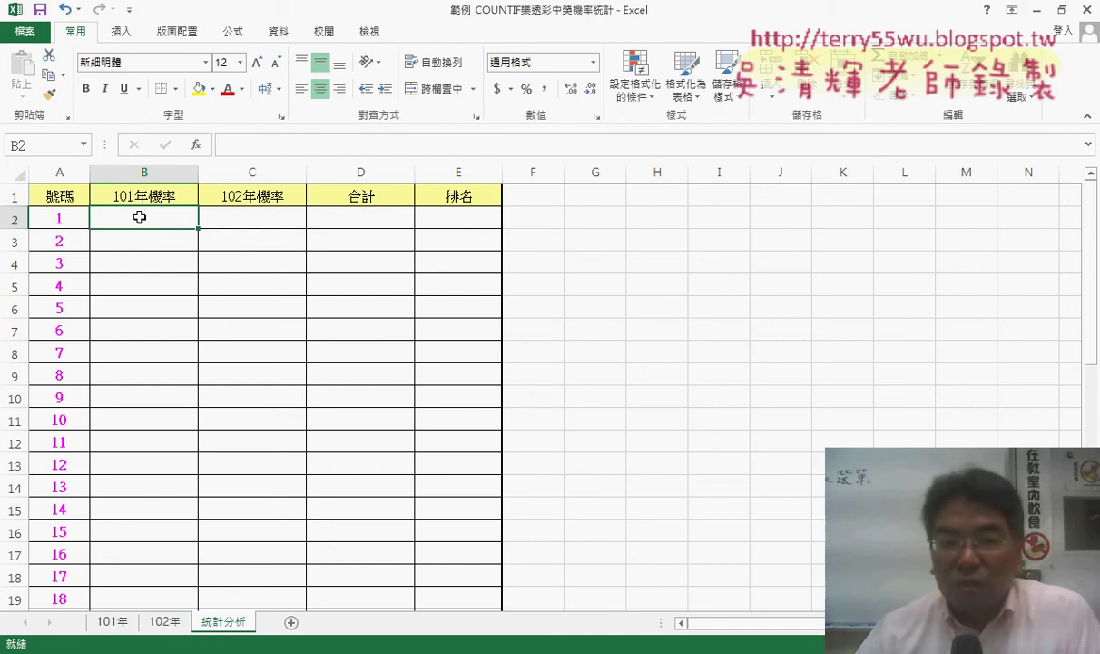
pyautogui.click(196, 146)
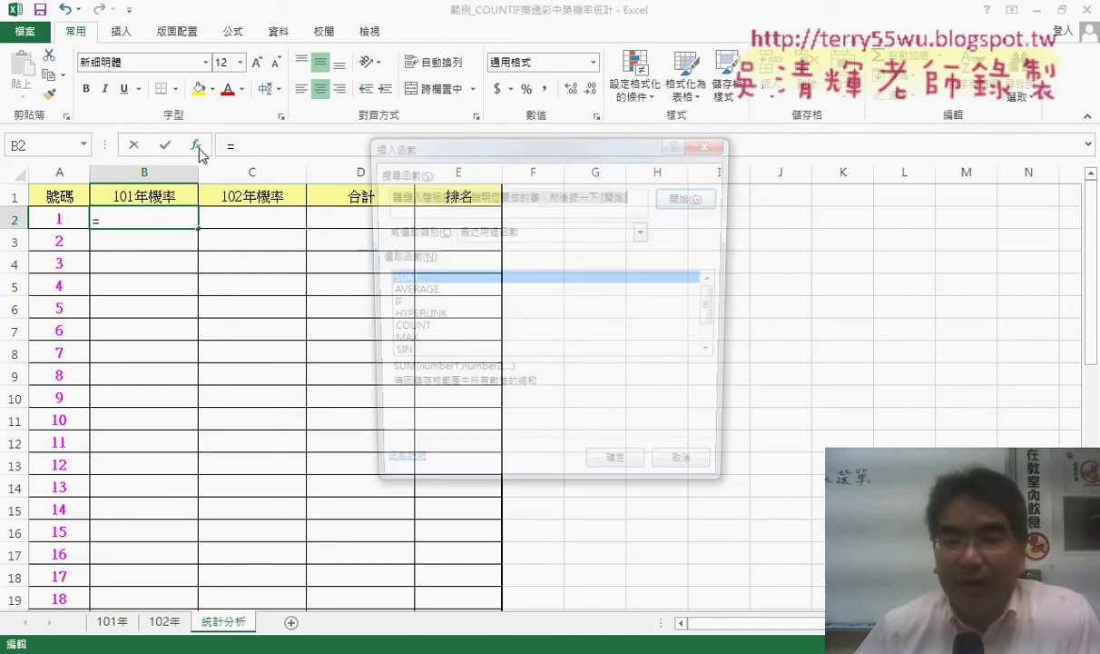
pyautogui.moveTo(477, 139); pyautogui.dragTo(361, 103)
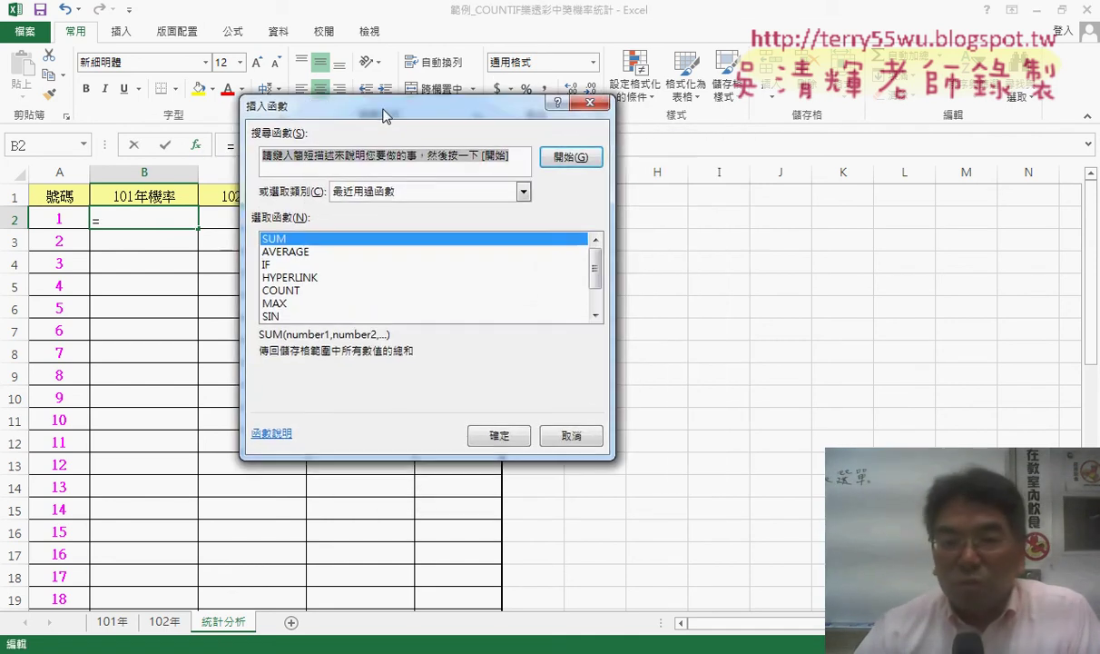
pyautogui.click(409, 188)
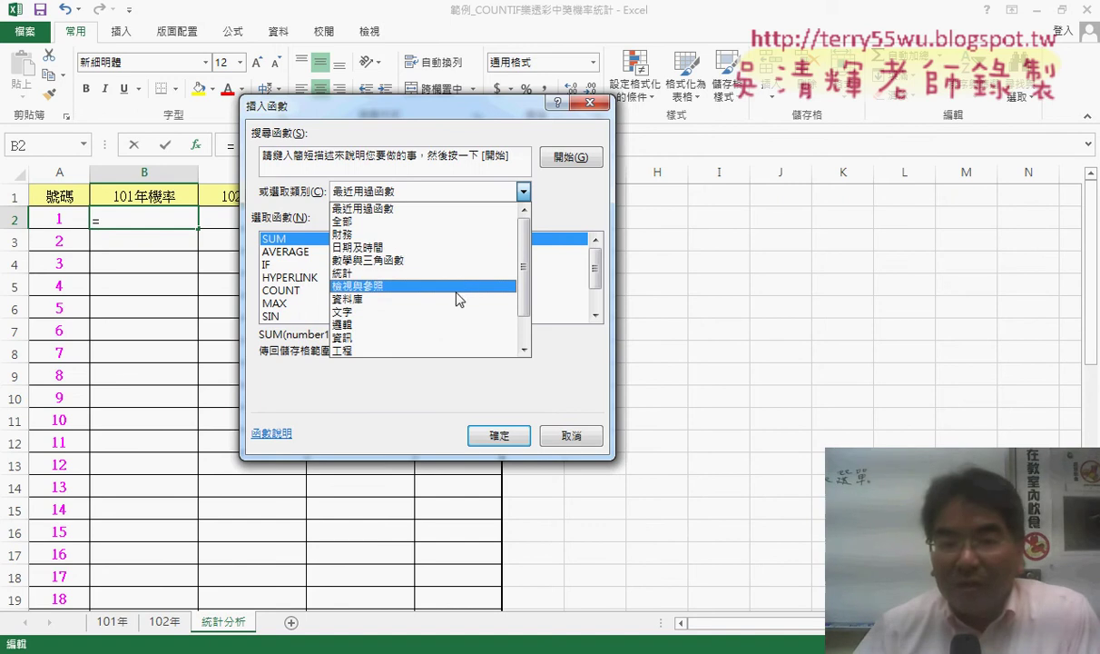
pyautogui.click(432, 273)
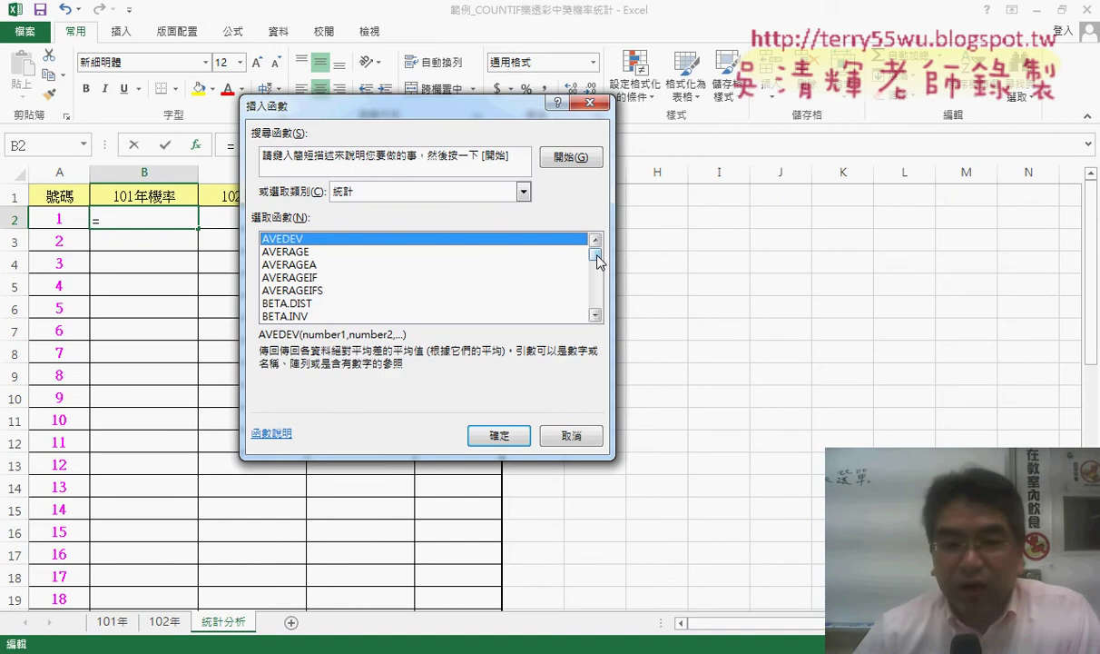
pyautogui.moveTo(598, 261); pyautogui.dragTo(598, 268)
pyautogui.click(316, 279)
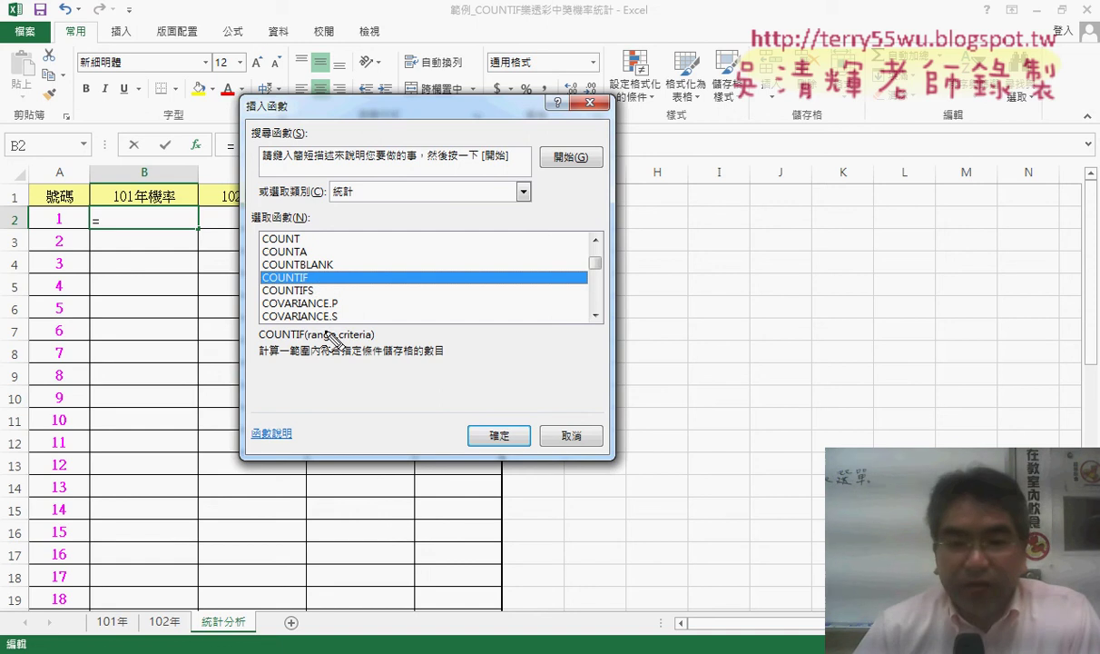
# - Explain COUNTIF's range and criteria arguments using A2's number 1, then confirm COUNTIF
pyautogui.moveTo(307, 346); pyautogui.dragTo(333, 343)
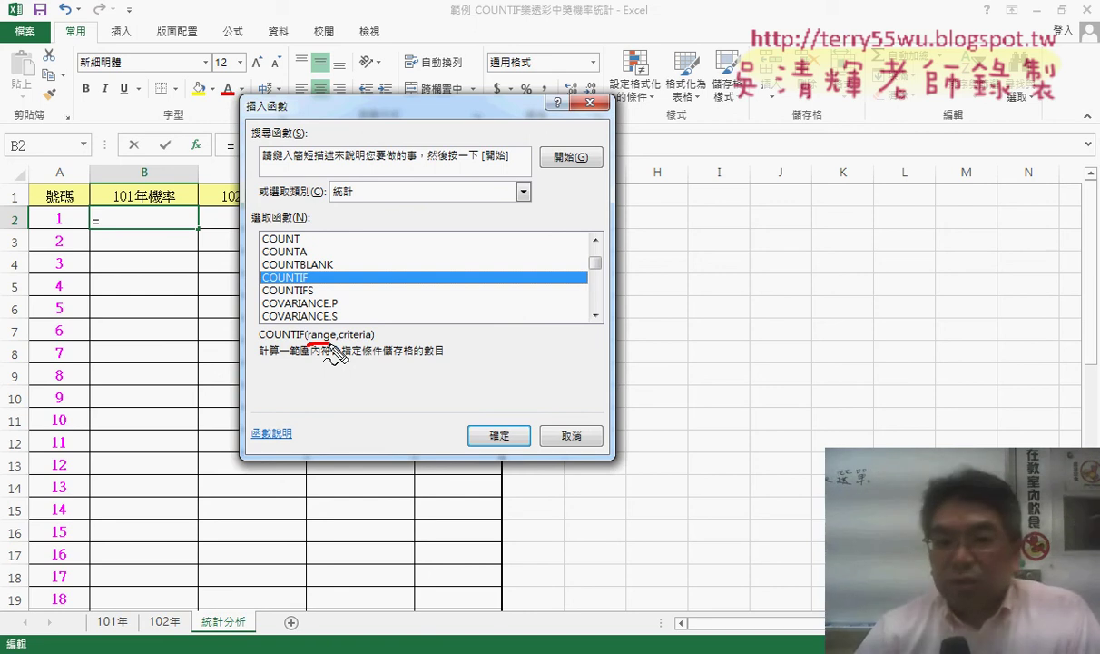
pyautogui.moveTo(340, 343); pyautogui.dragTo(373, 343)
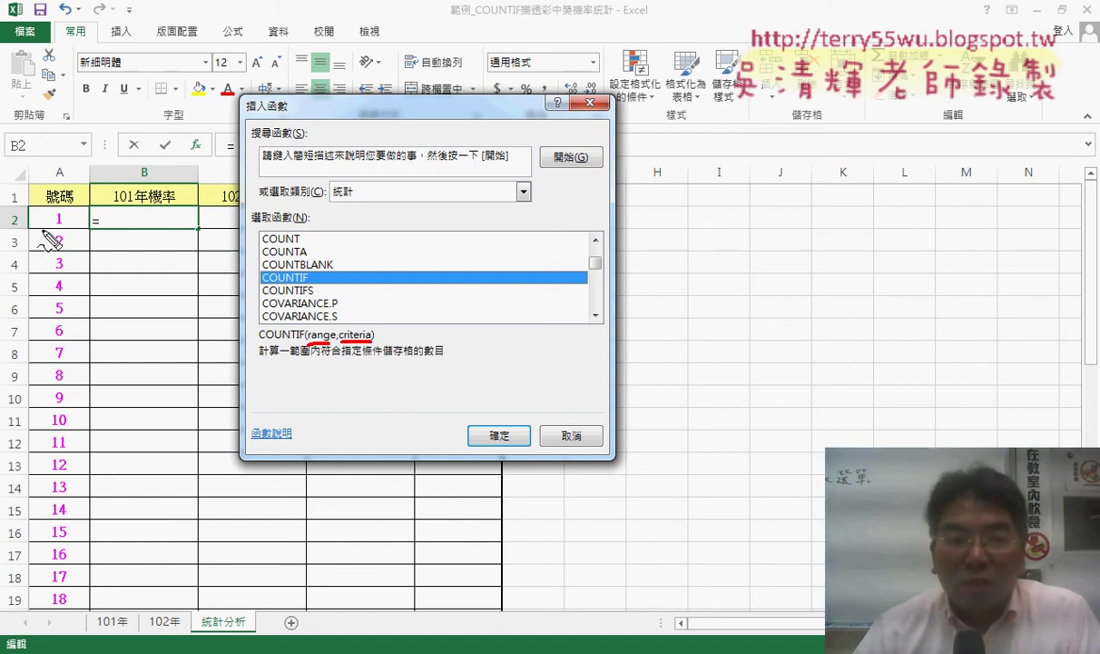
pyautogui.moveTo(50, 209); pyautogui.dragTo(54, 227)
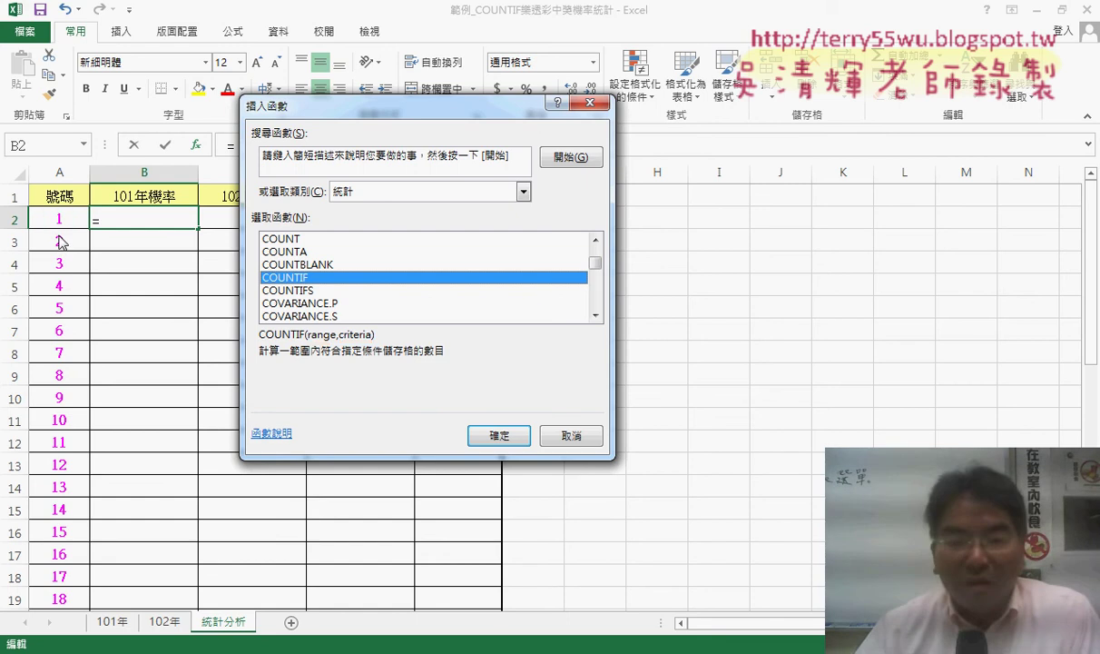
pyautogui.click(498, 435)
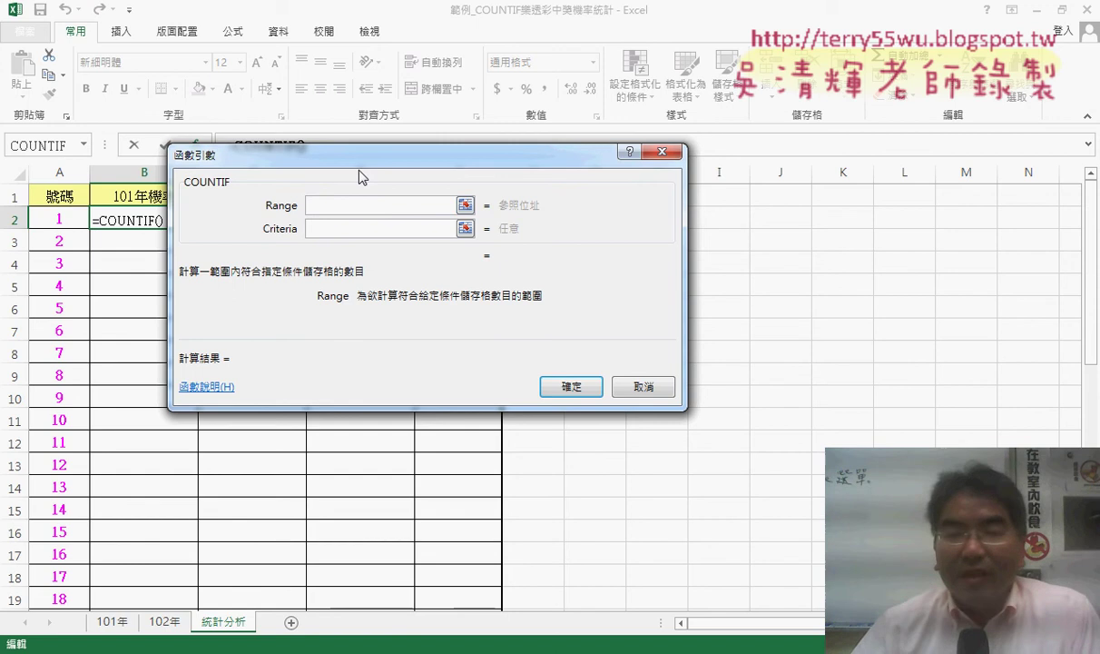
# - With F3, list the defined names and pick 開獎101 from the Paste Name dialog
pyautogui.moveTo(367, 159); pyautogui.dragTo(467, 163)
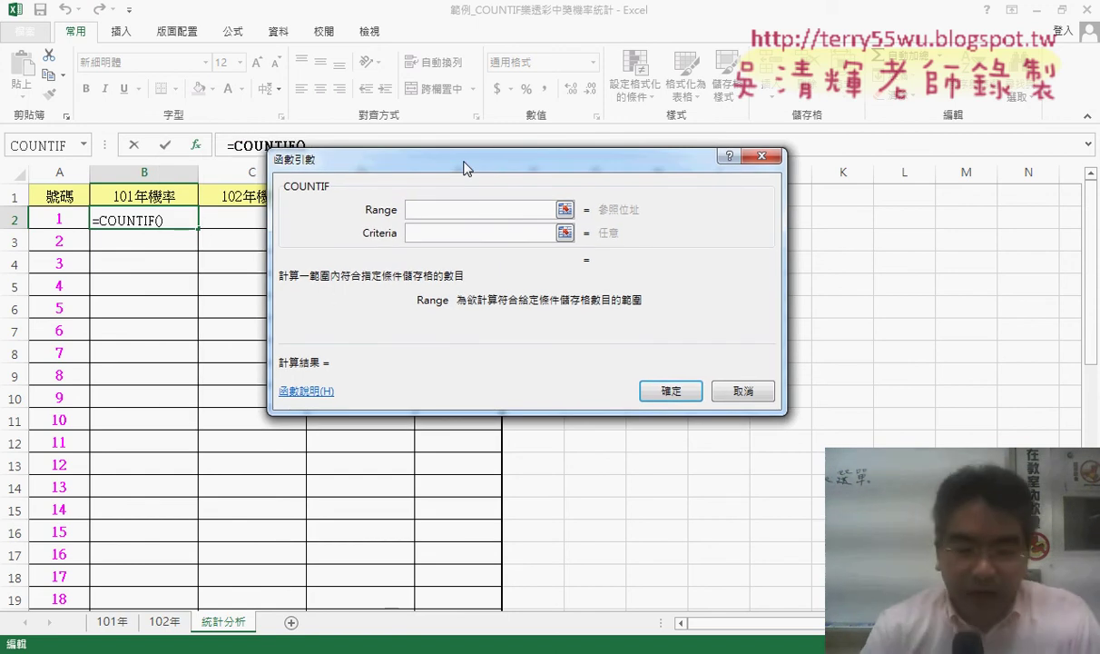
pyautogui.press('F3')
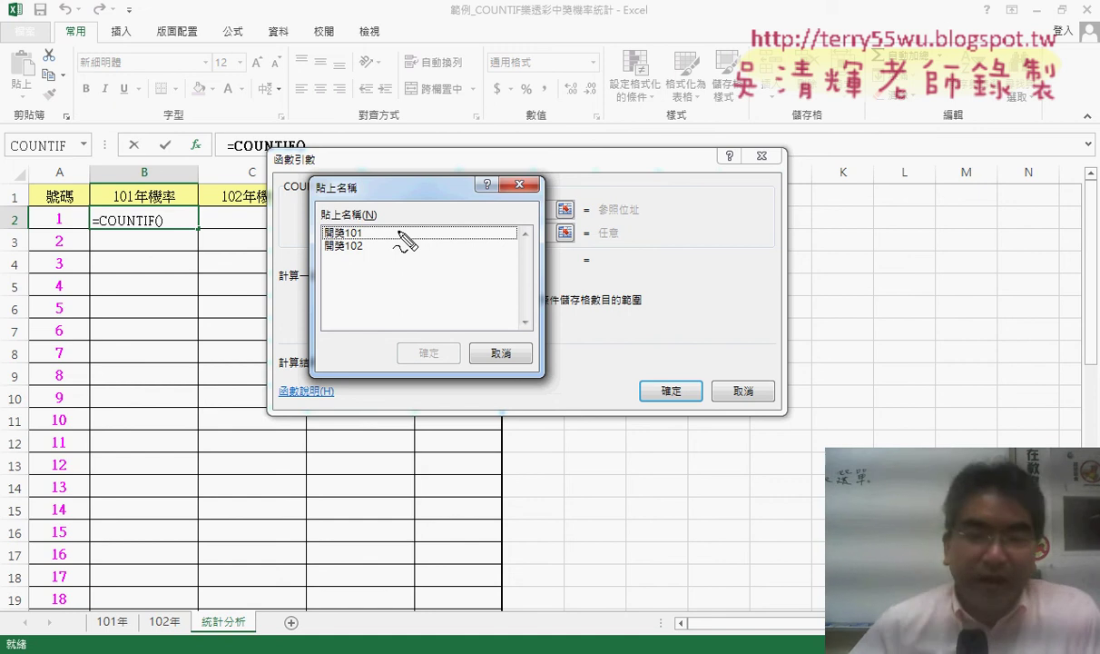
pyautogui.moveTo(410, 220)
pyautogui.mouseDown()
pyautogui.moveTo(432, 218)
pyautogui.moveTo(413, 252)
pyautogui.moveTo(429, 240)
pyautogui.moveTo(430, 250)
pyautogui.moveTo(455, 208)
pyautogui.moveTo(472, 272)
pyautogui.mouseUp()
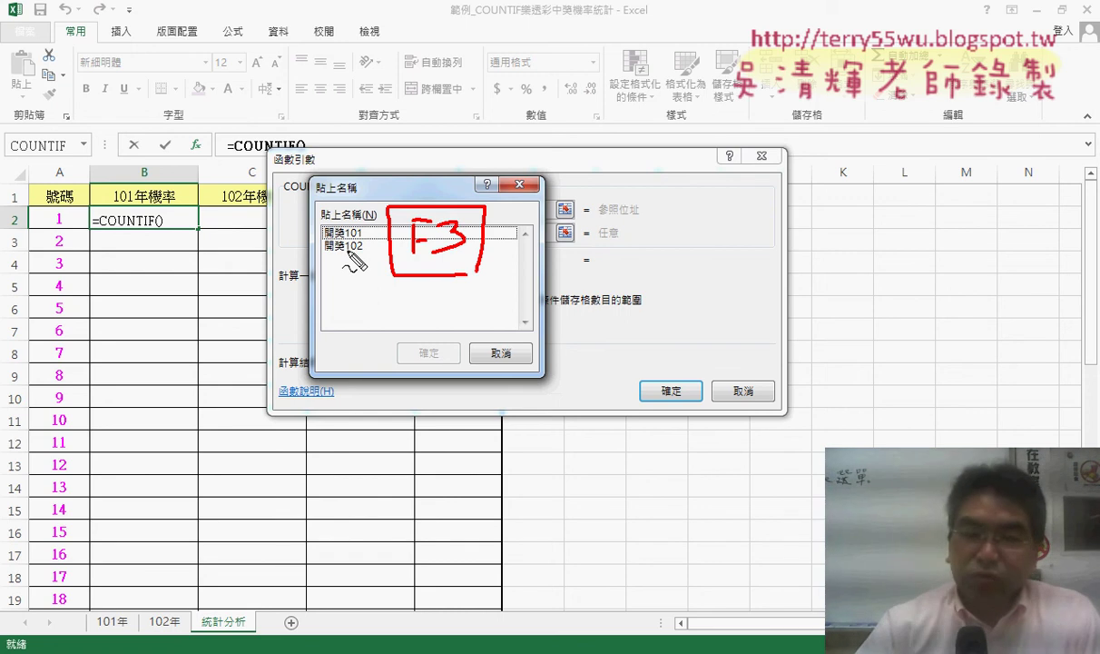
pyautogui.press('Escape')
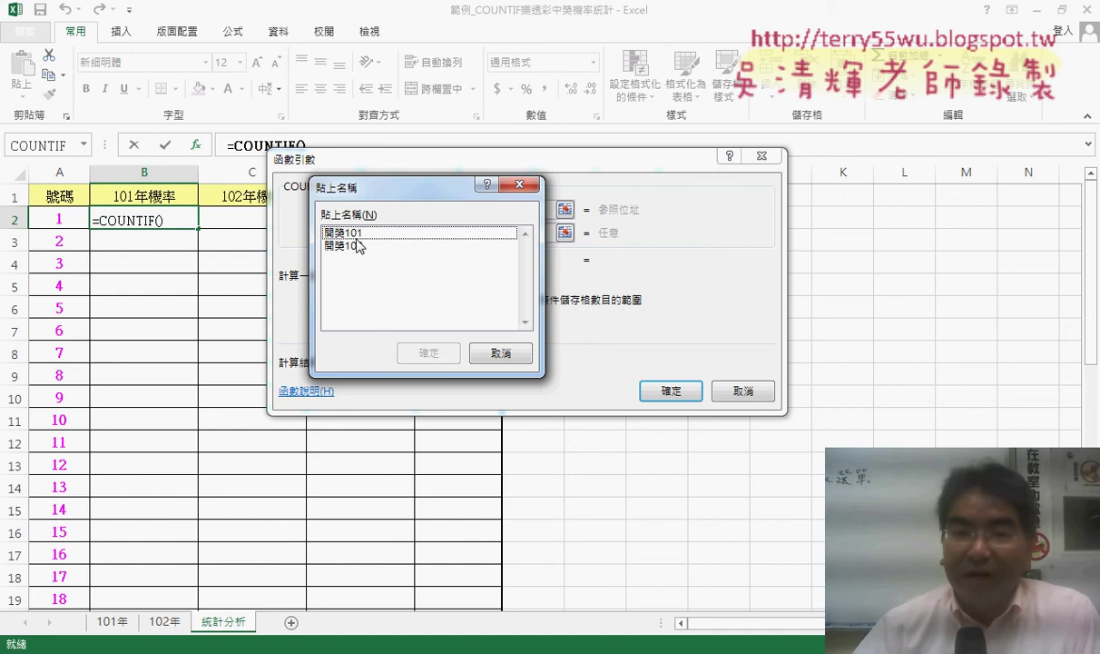
pyautogui.click(350, 233)
pyautogui.moveTo(405, 191); pyautogui.dragTo(552, 189)
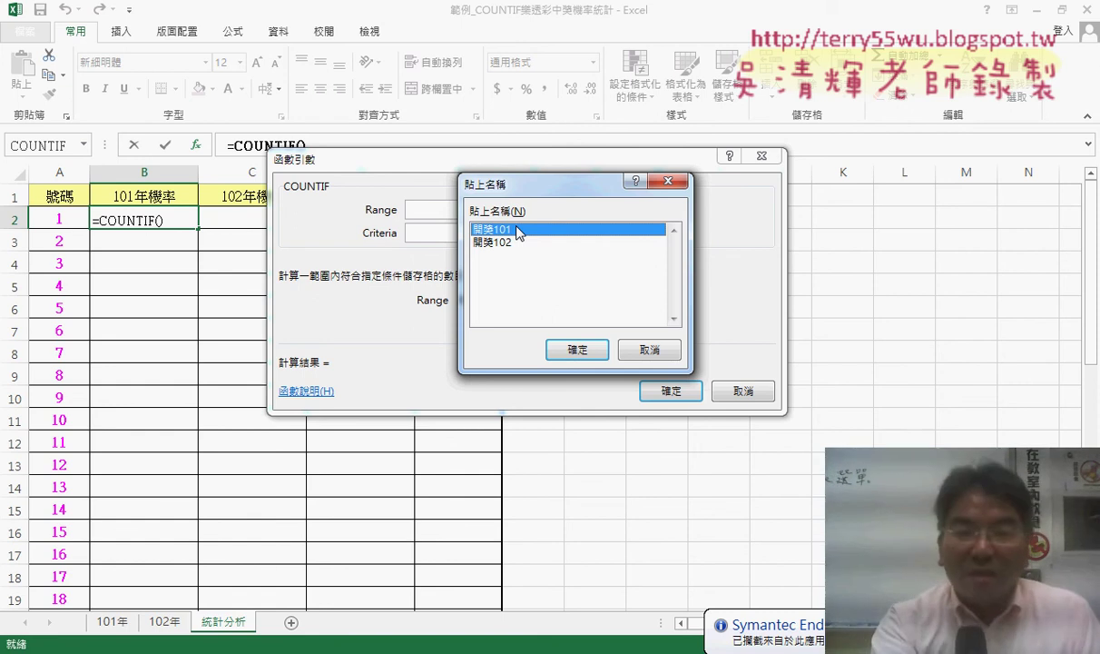
# - Set COUNTIF's Range to 開獎101 via F3 and its Criteria to cell A2
pyautogui.press('Escape')
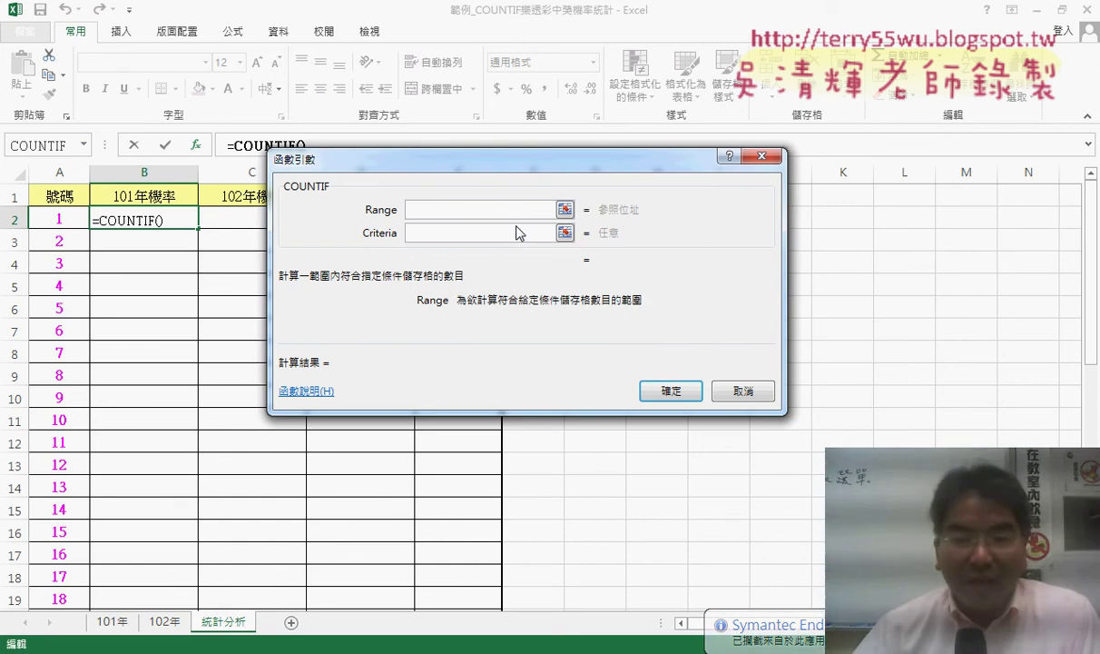
pyautogui.click(516, 233)
pyautogui.click(511, 211)
pyautogui.press('F3')
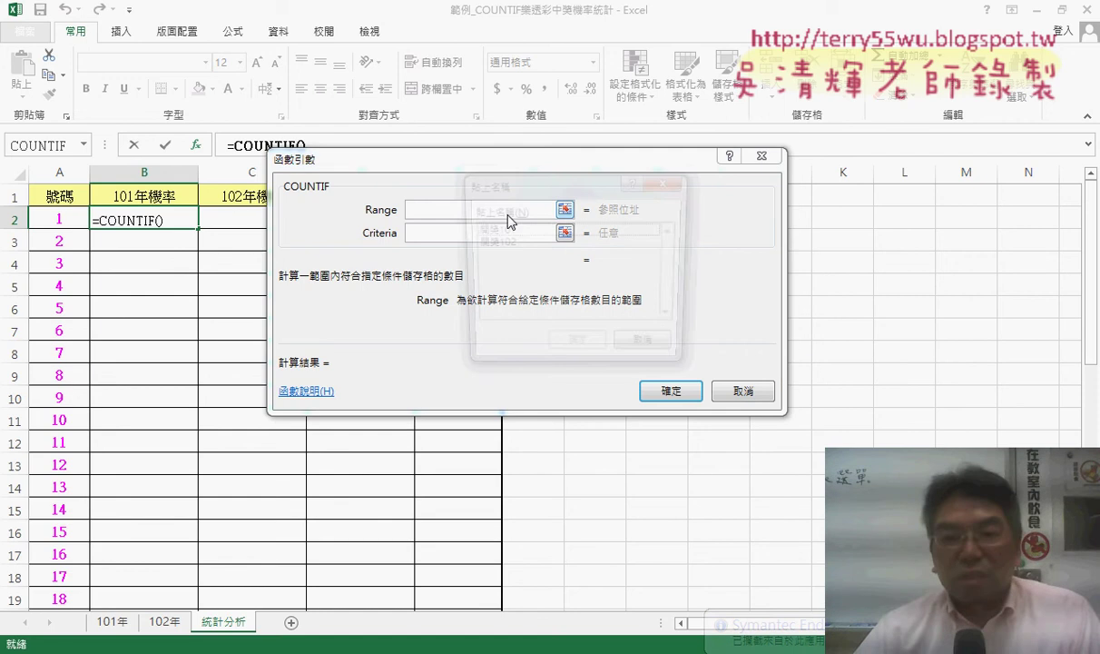
pyautogui.click(509, 230)
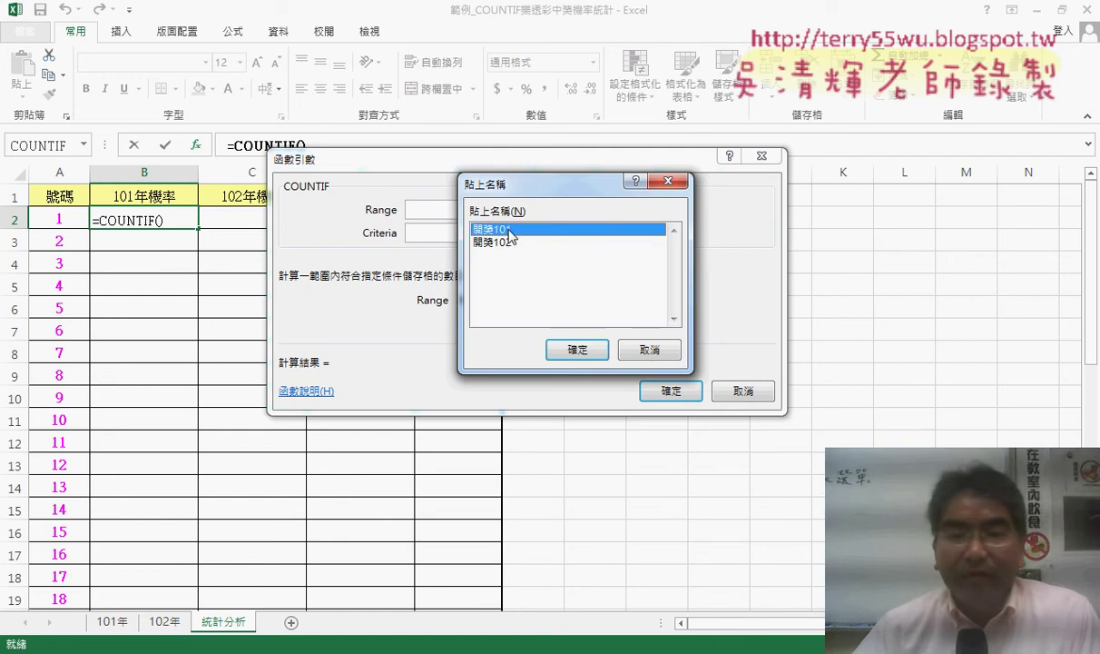
pyautogui.doubleClick(509, 231)
pyautogui.click(494, 234)
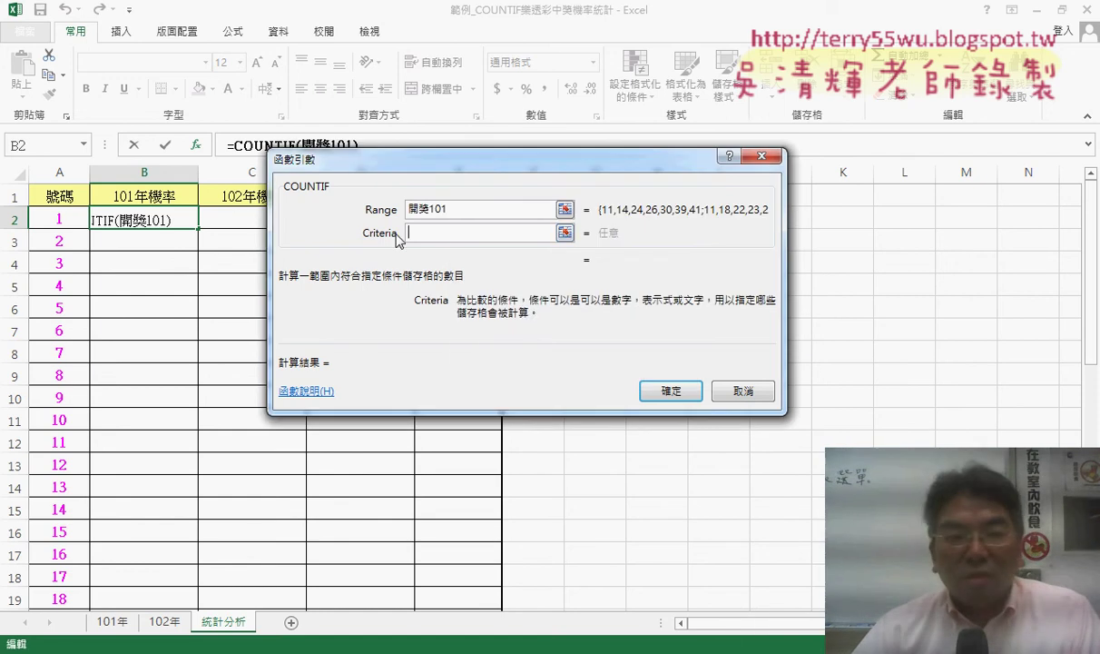
pyautogui.click(56, 221)
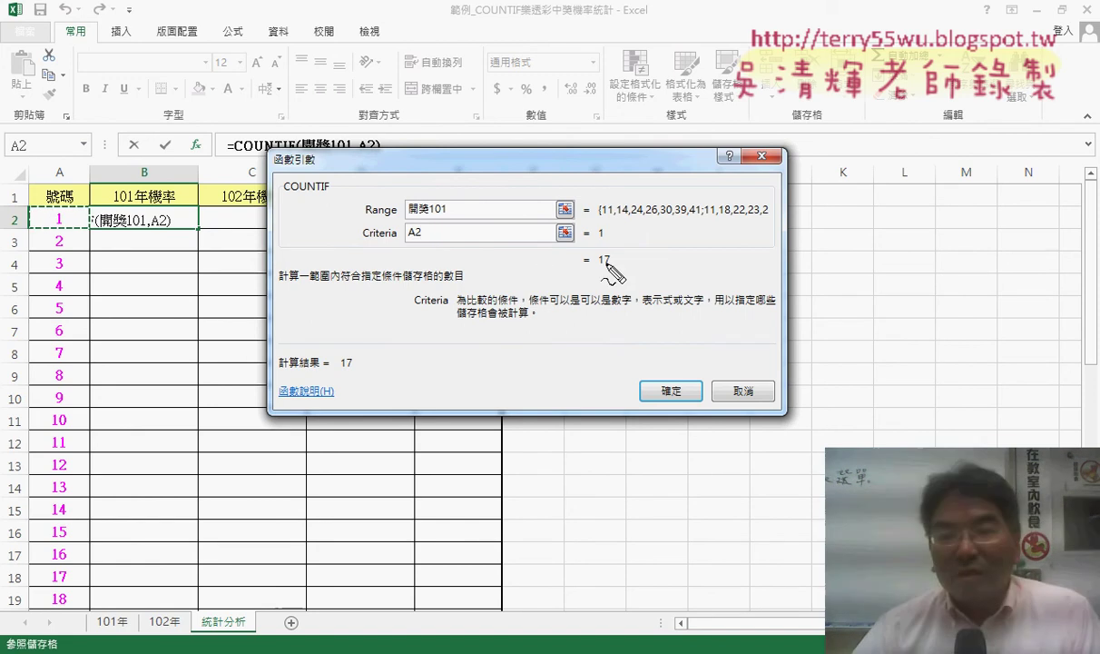
# - Annotate the argument values and confirm, so B2 shows 17 from =COUNTIF(開獎101,A2)
pyautogui.moveTo(599, 216); pyautogui.dragTo(770, 215)
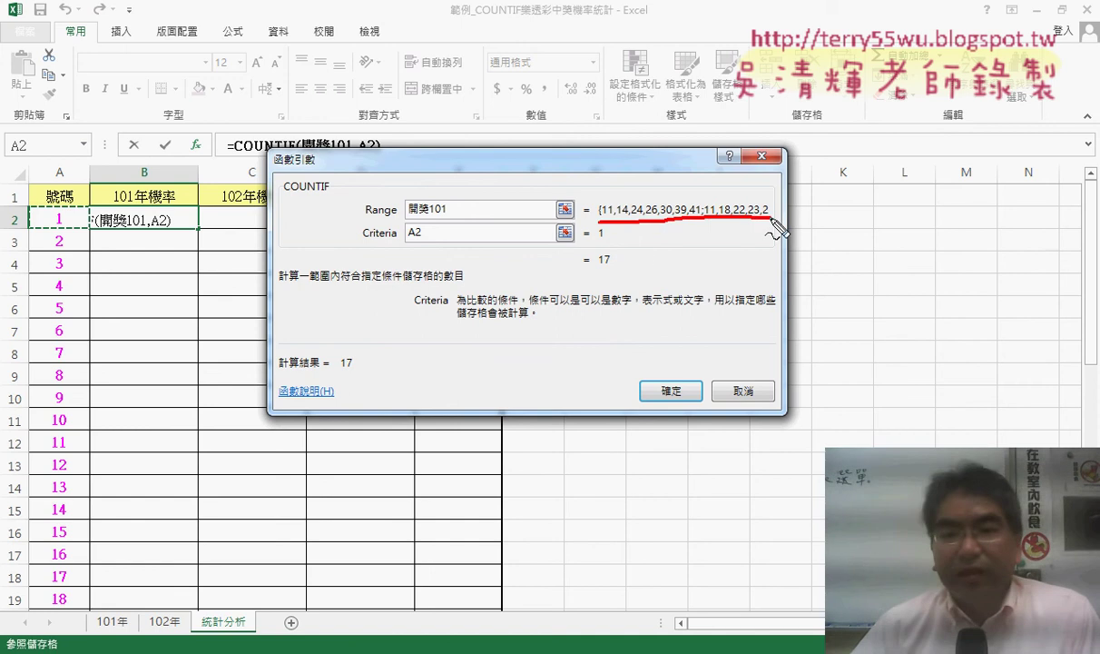
pyautogui.moveTo(598, 242)
pyautogui.mouseDown()
pyautogui.moveTo(610, 241)
pyautogui.moveTo(620, 269)
pyautogui.mouseUp()
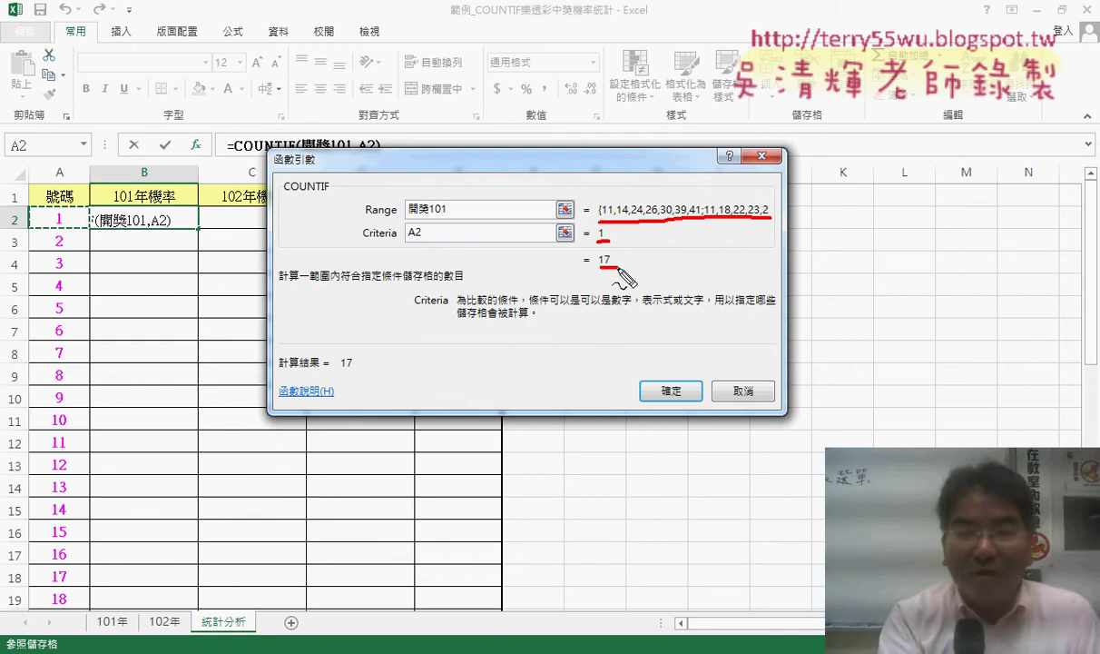
pyautogui.press('Escape')
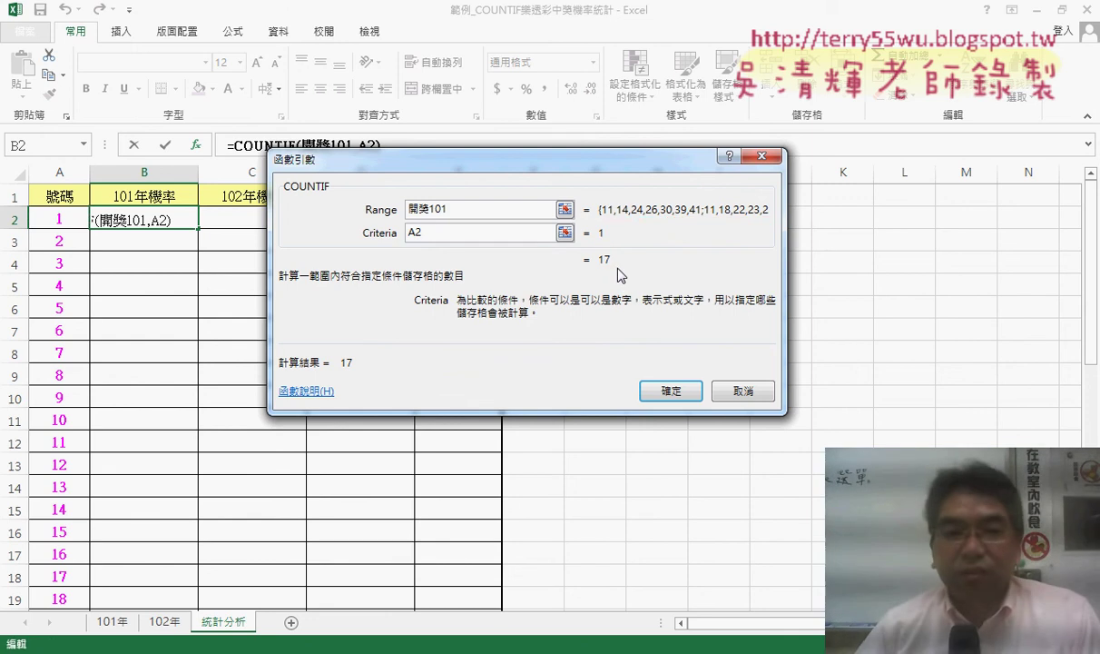
pyautogui.click(671, 391)
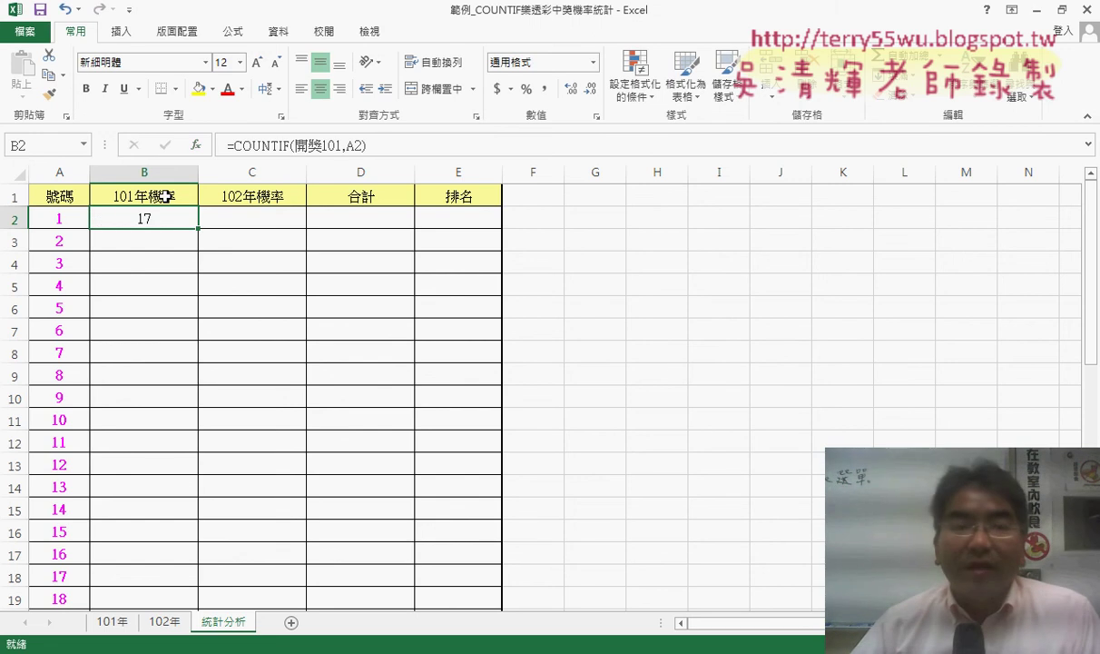
# - Start a division in B2, then inspect the extent of the 開獎101 range on the 101年 sheet
pyautogui.click(393, 142)
pyautogui.write('/')
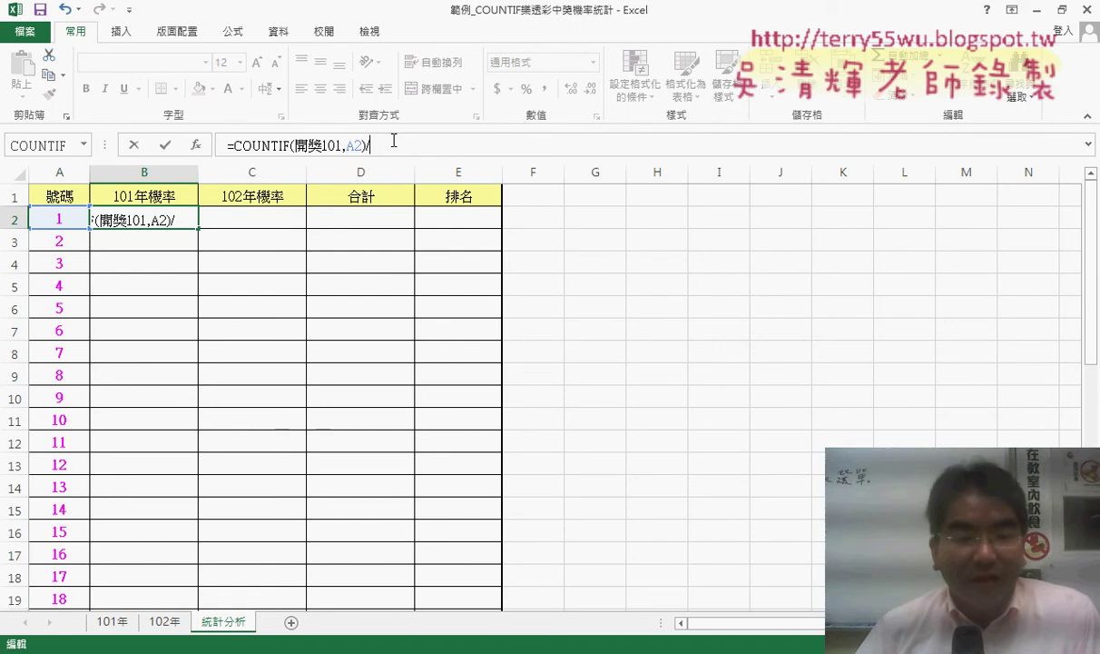
pyautogui.click(117, 621)
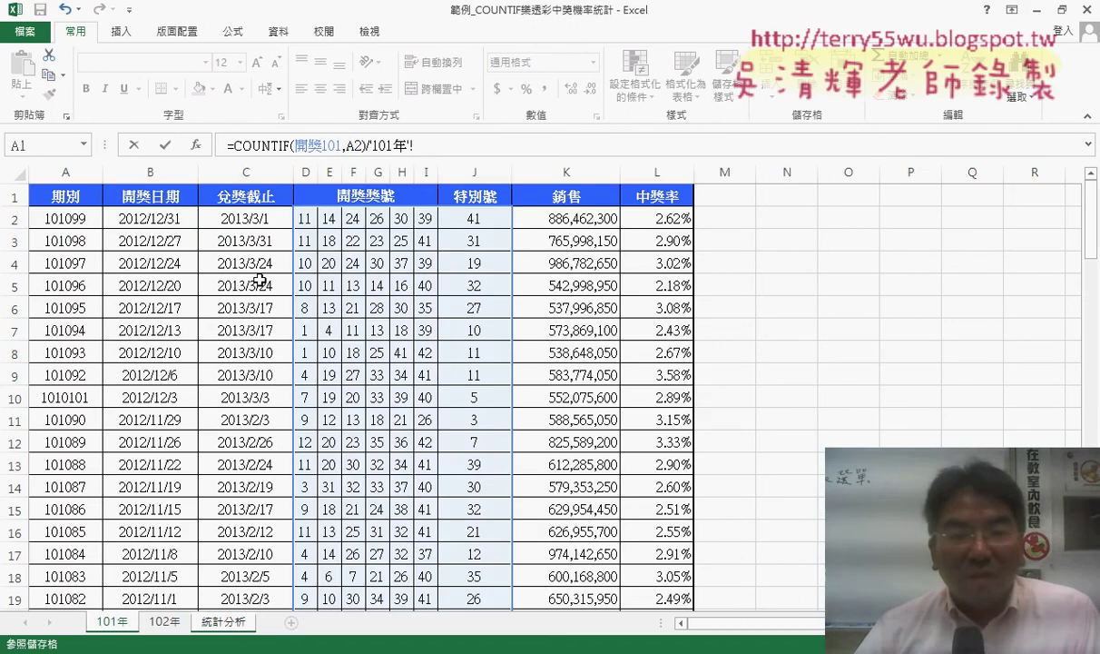
pyautogui.click(134, 147)
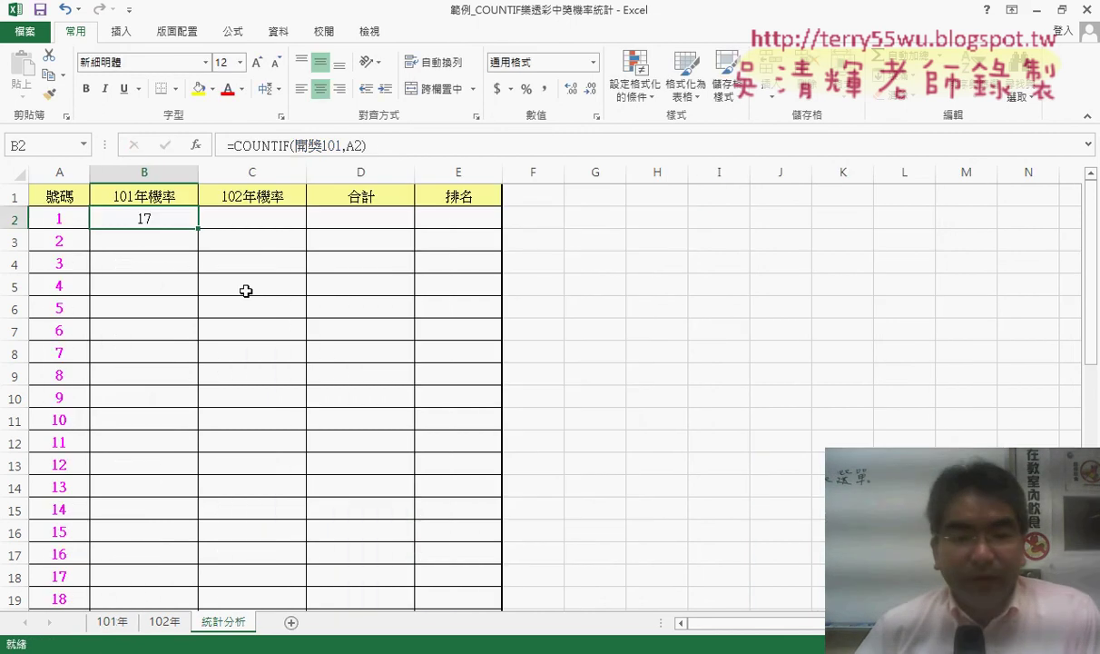
pyautogui.click(112, 621)
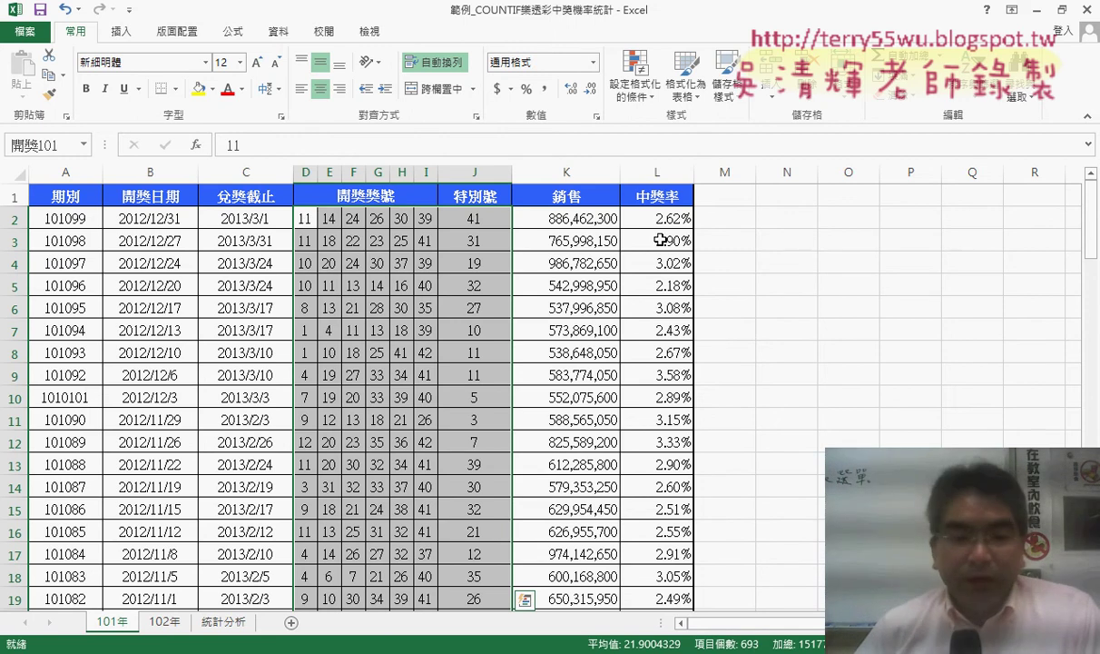
pyautogui.hotkey('ctrl', 'Down')
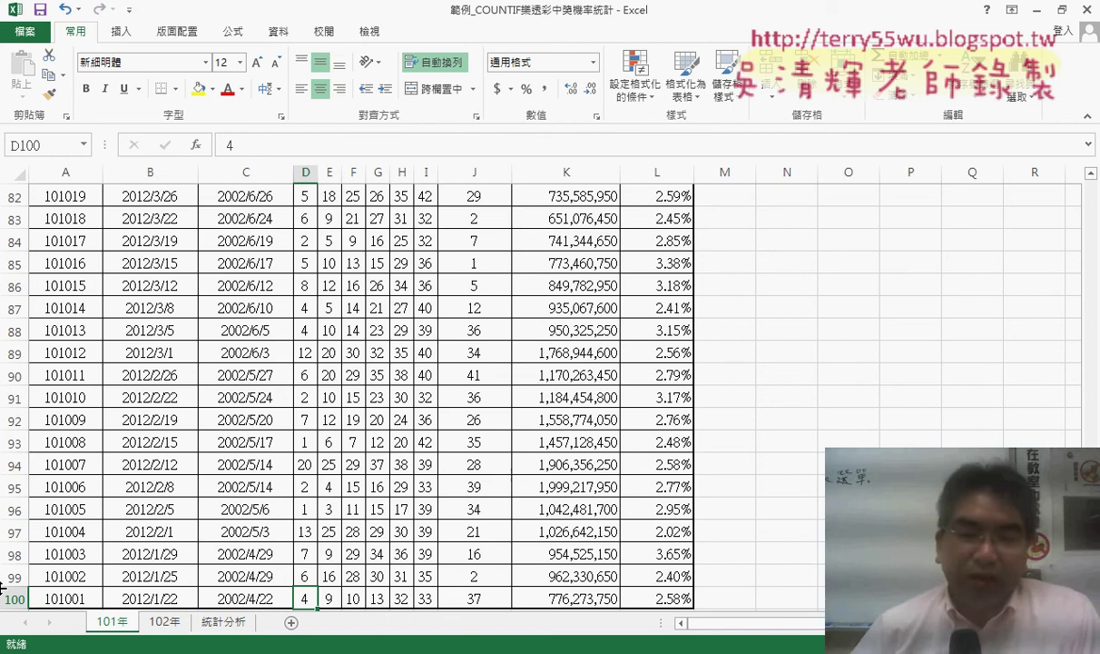
# - Back on 統計分析, append /693 to B2's formula, then remove the hard-coded 693
pyautogui.click(248, 625)
pyautogui.click(382, 153)
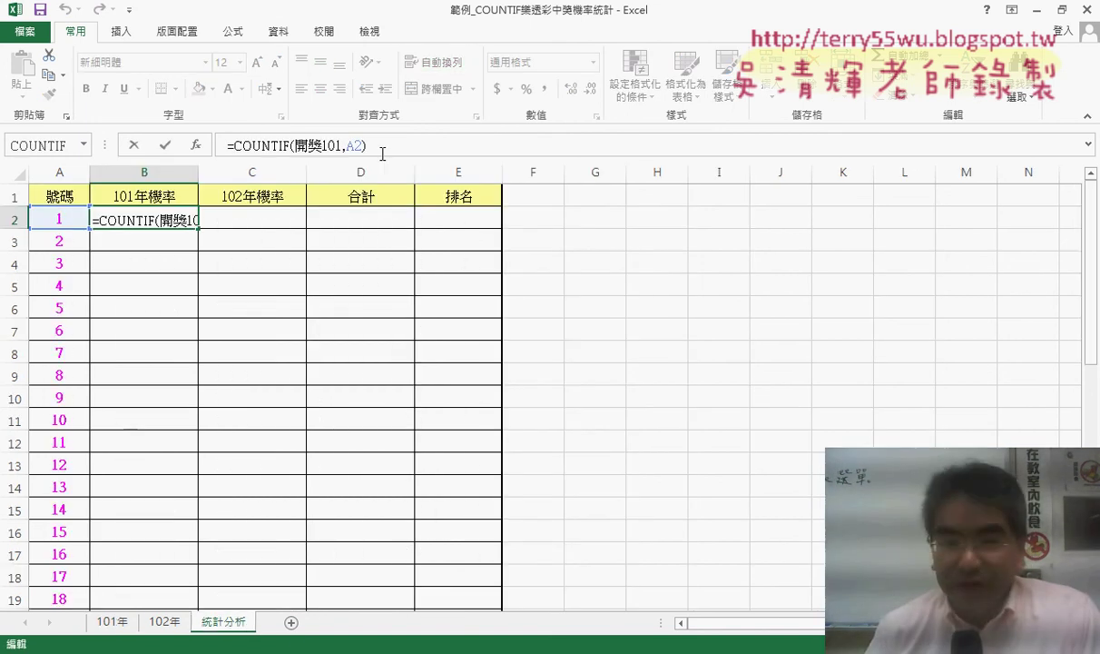
pyautogui.write('/693')
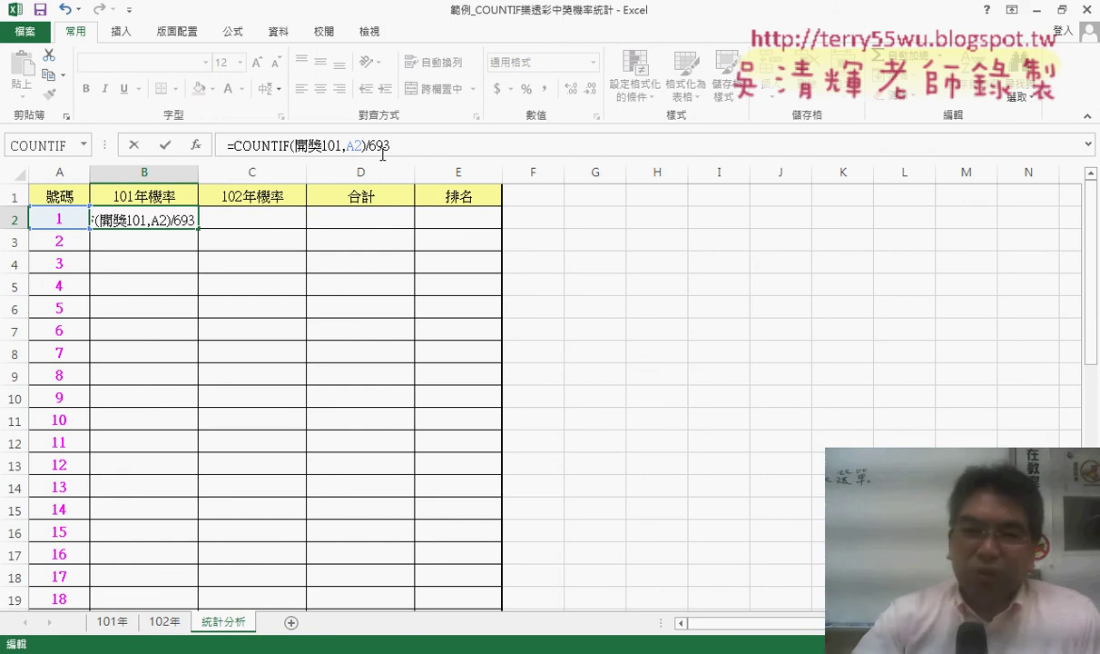
pyautogui.press('BackSpace')
pyautogui.press('BackSpace')
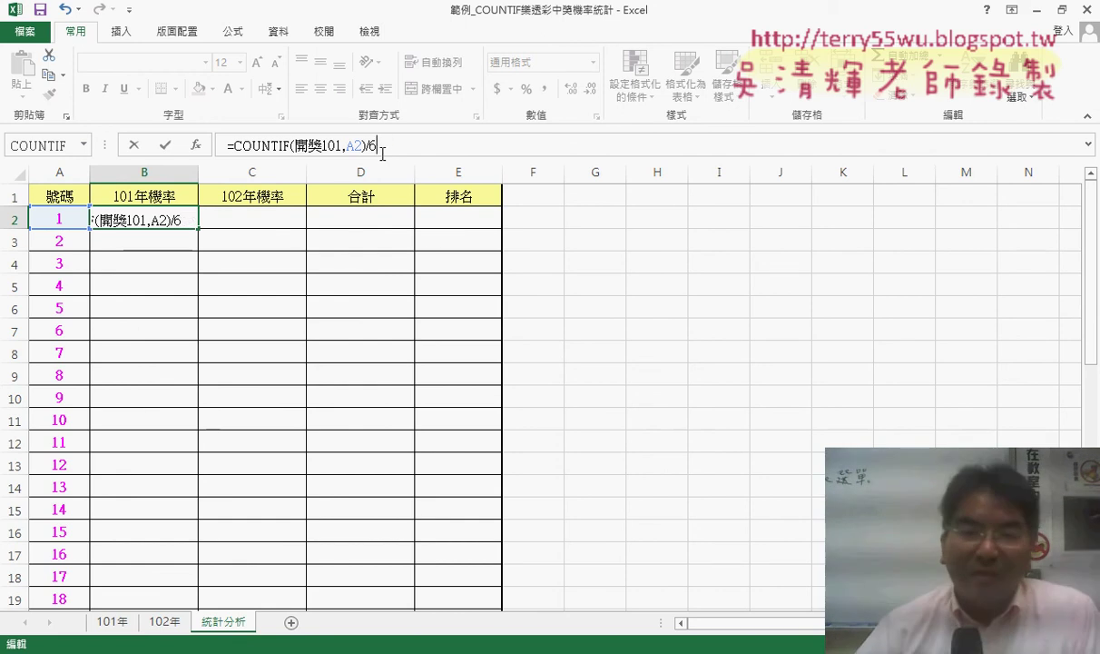
pyautogui.press('BackSpace')
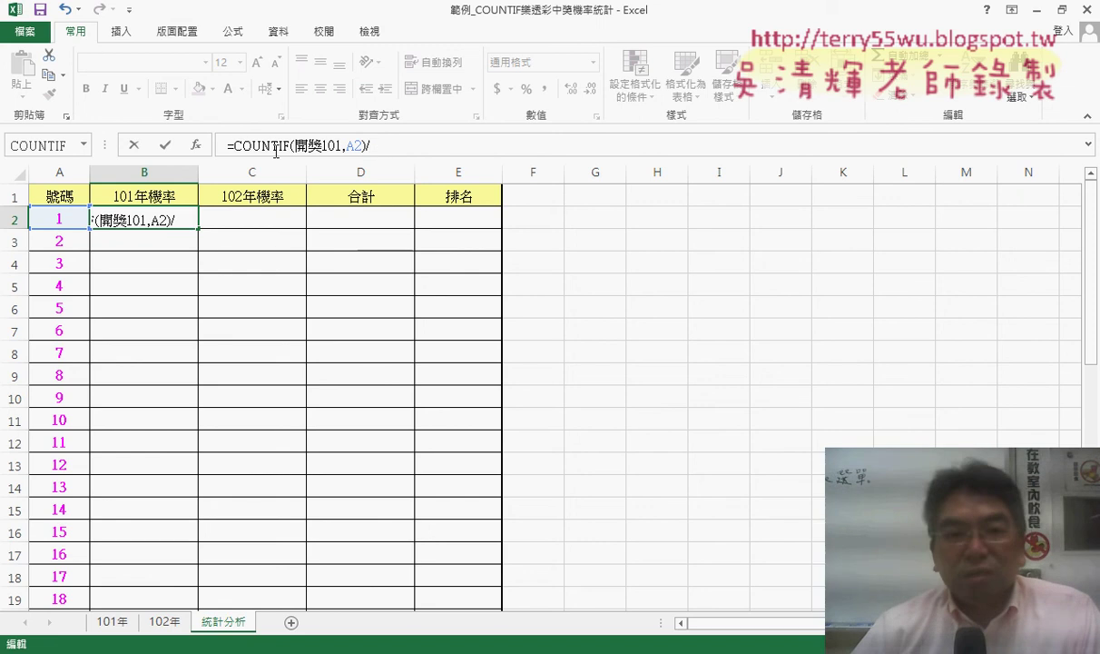
# - Make the divisor COUNT(開獎101) by copying and trimming COUNTIF(開獎101,A2), and view COUNT's arguments
pyautogui.moveTo(229, 145); pyautogui.dragTo(266, 147)
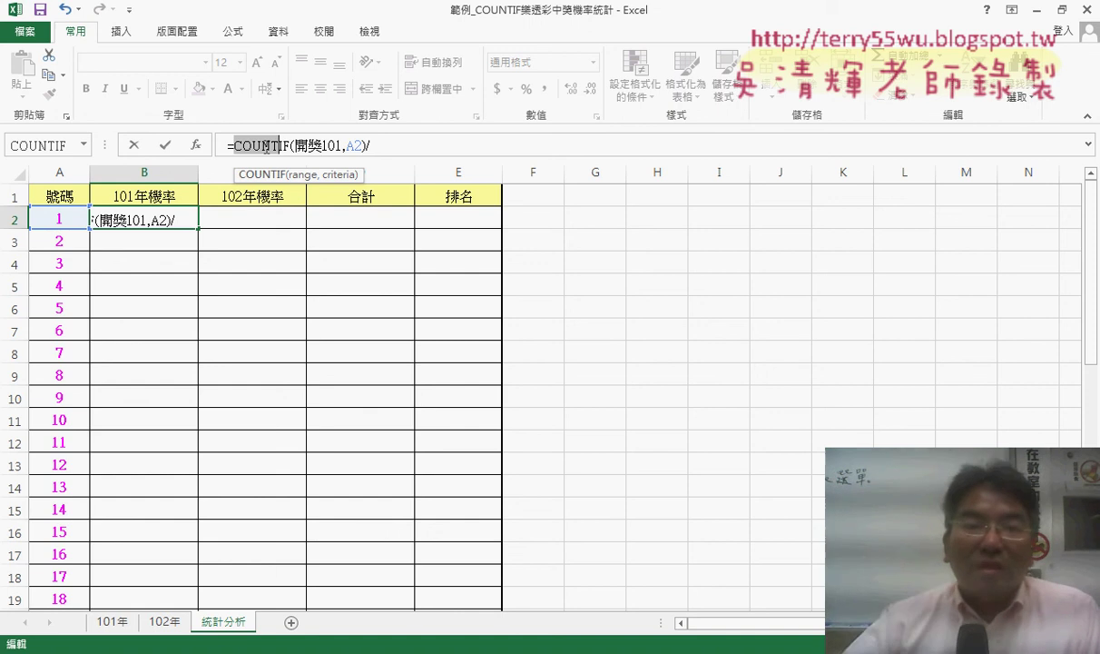
pyautogui.click(427, 147)
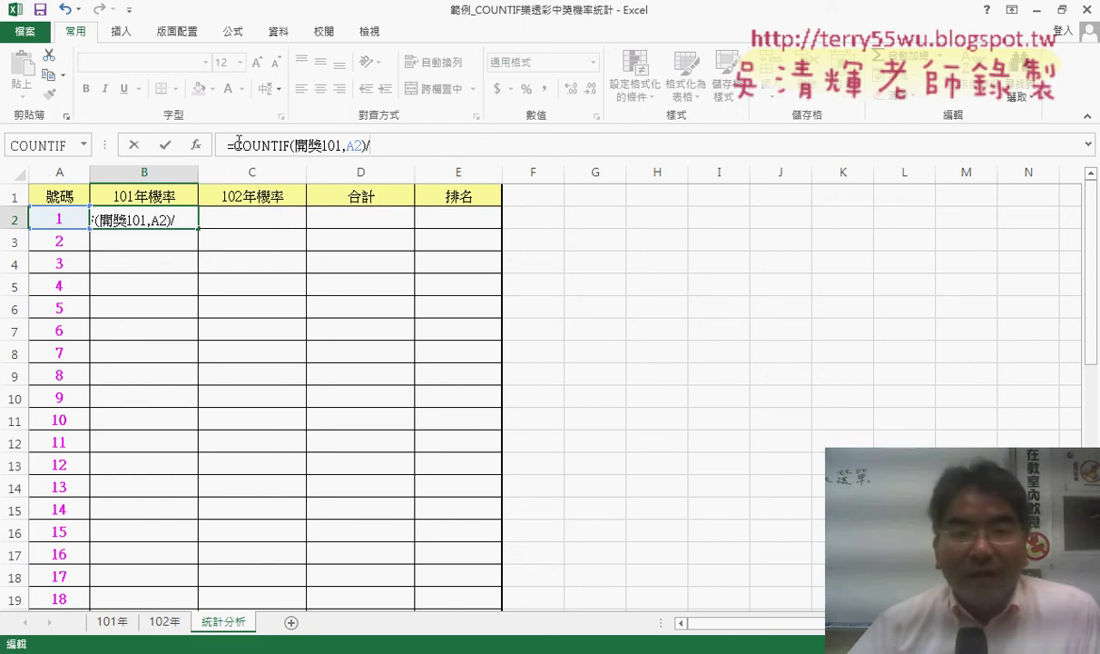
pyautogui.moveTo(228, 146); pyautogui.dragTo(368, 146)
pyautogui.hotkey('ctrl', 'c')
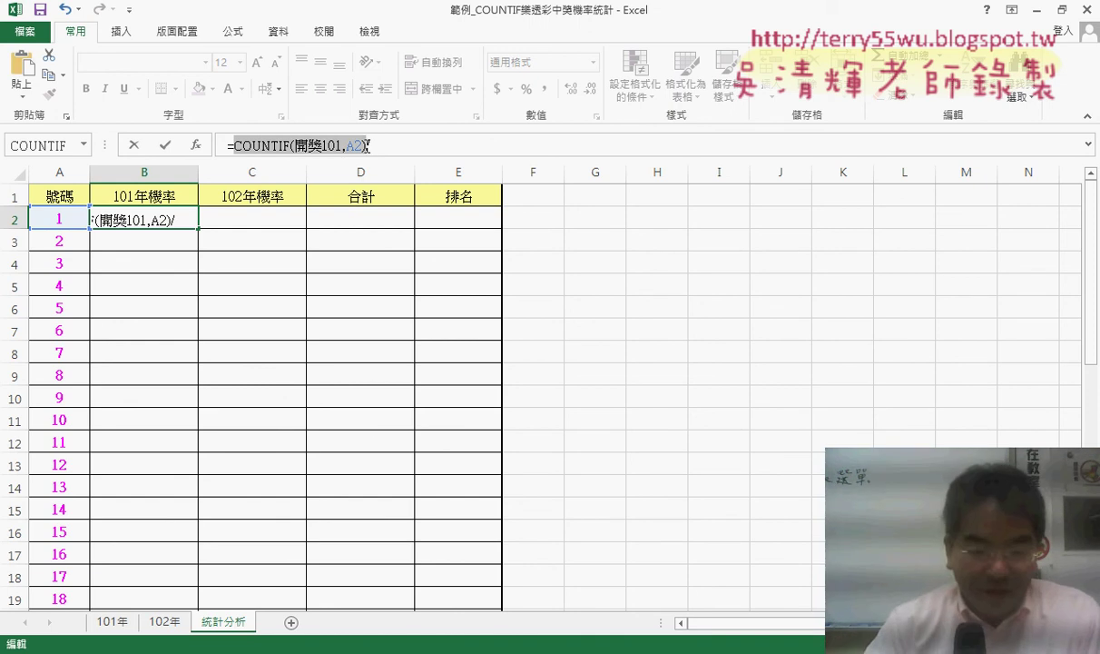
pyautogui.click(398, 147)
pyautogui.hotkey('ctrl', 'v')
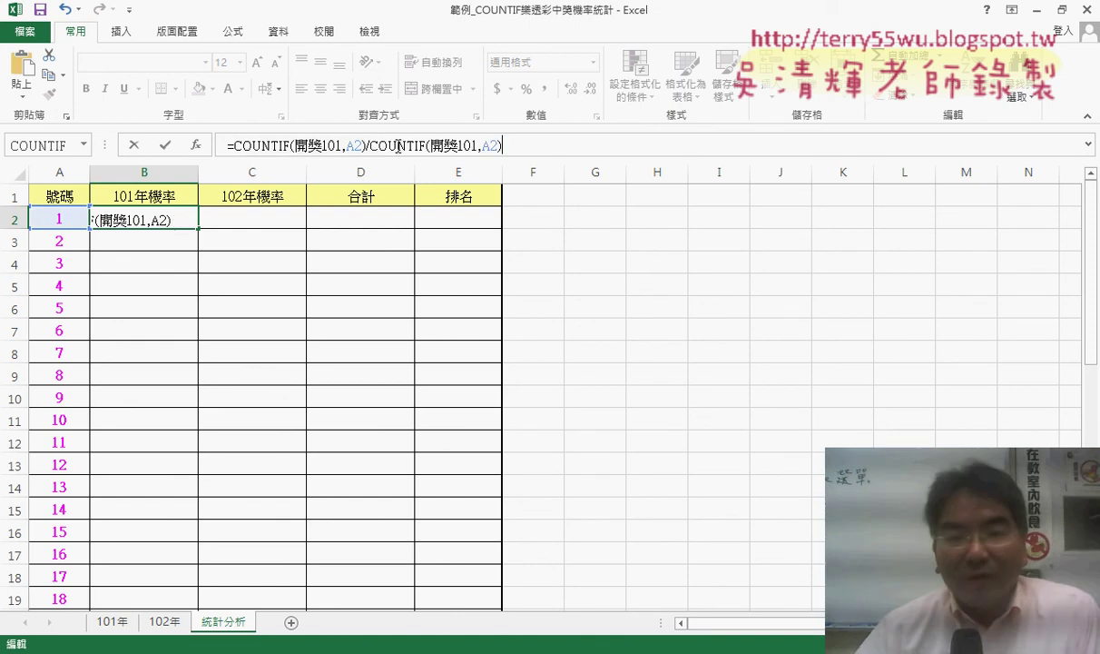
pyautogui.click(416, 146)
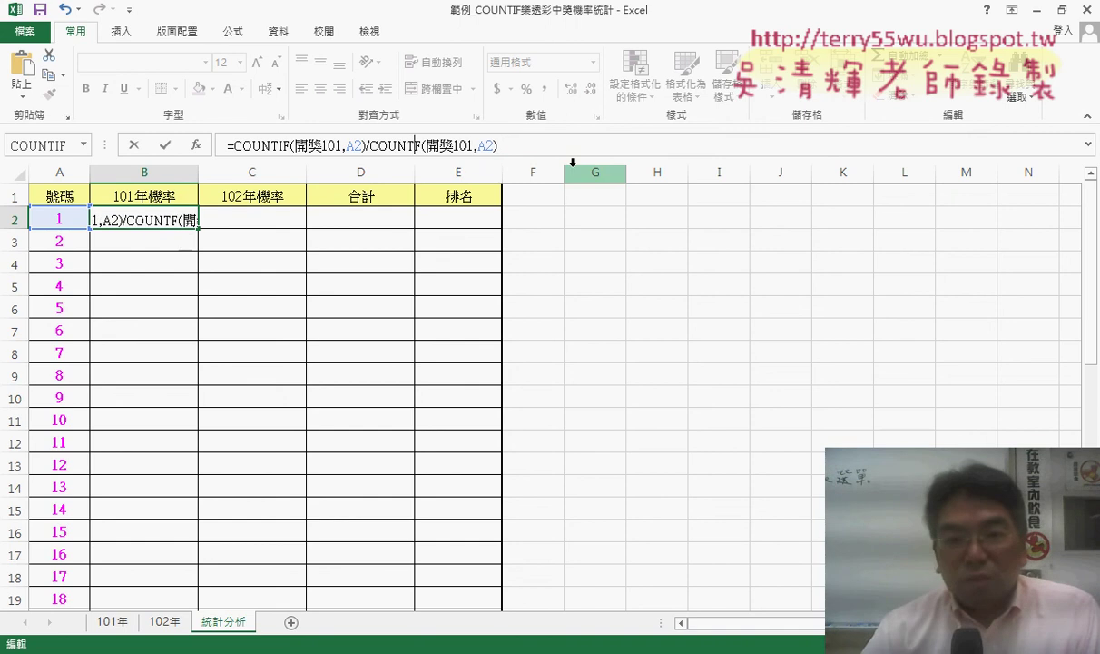
pyautogui.press('Delete')
pyautogui.press('Delete')
pyautogui.press('Right')
pyautogui.press('Right')
pyautogui.press('Right')
pyautogui.press('Delete')
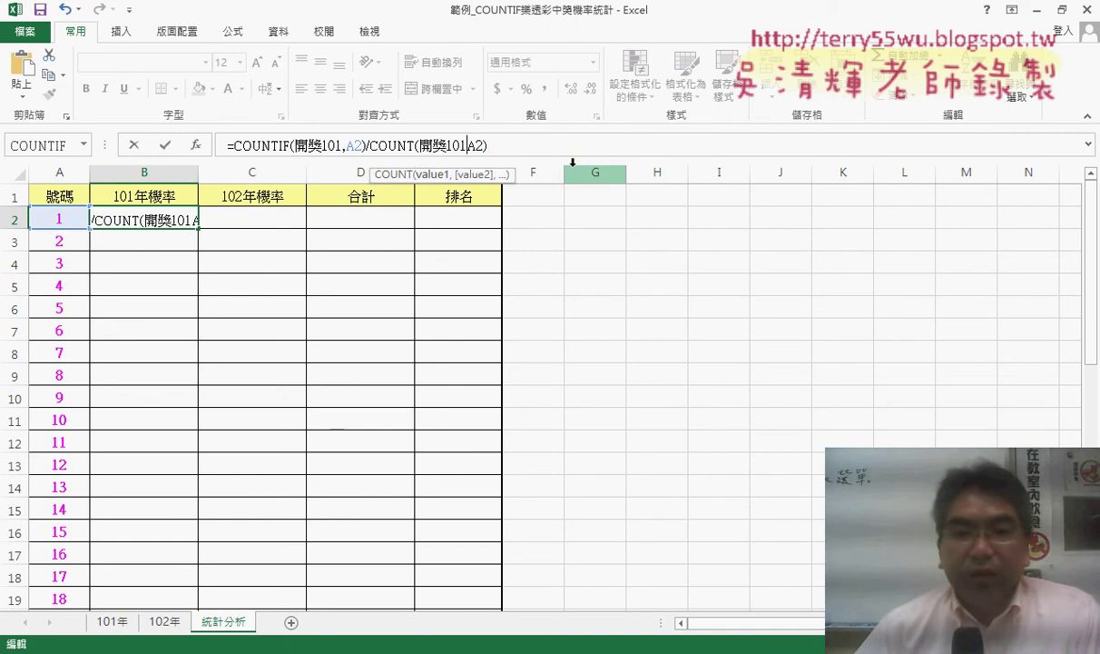
pyautogui.press('Delete')
pyautogui.press('Delete')
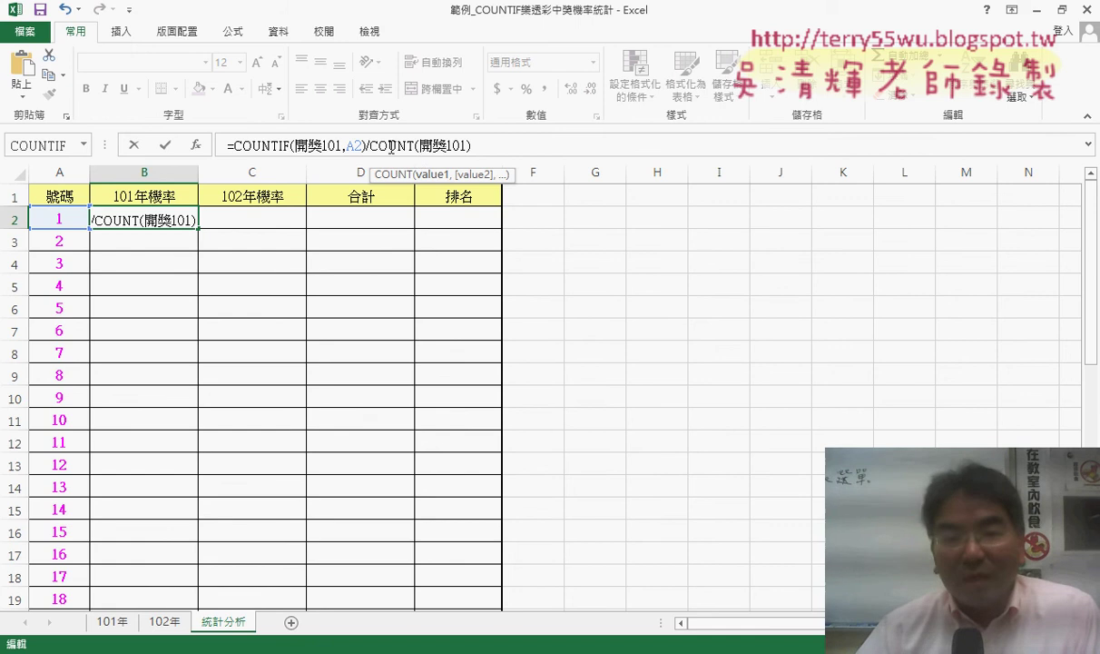
pyautogui.click(194, 145)
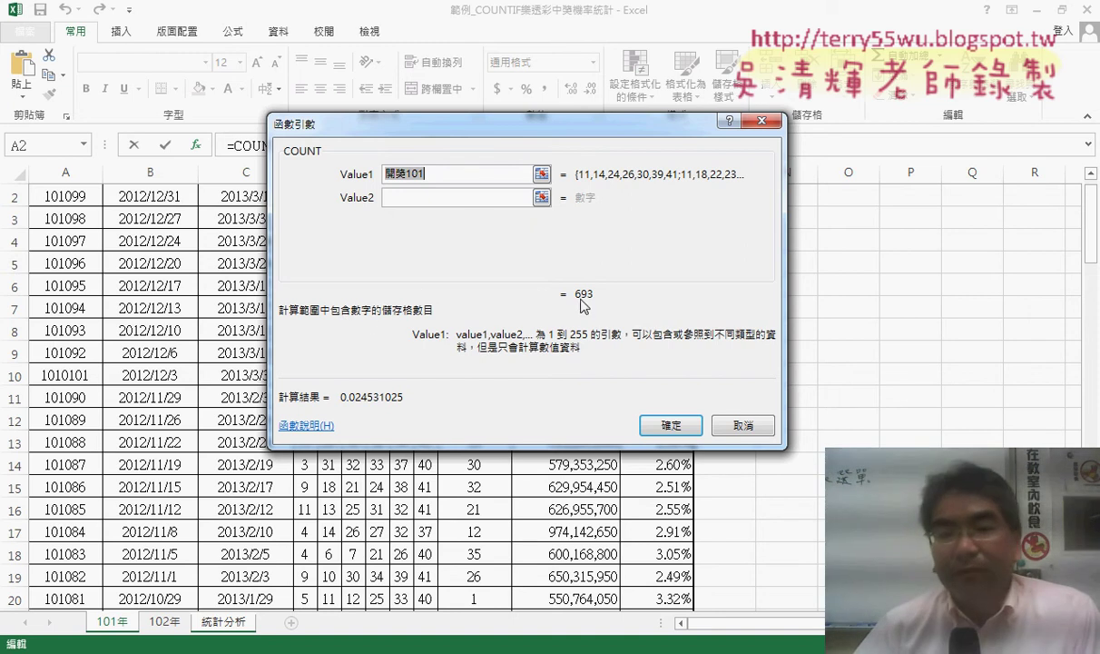
# - Confirm B2's formula (0.024531025) and fill it down to B43 for numbers 1–42, checking the results
pyautogui.click(671, 424)
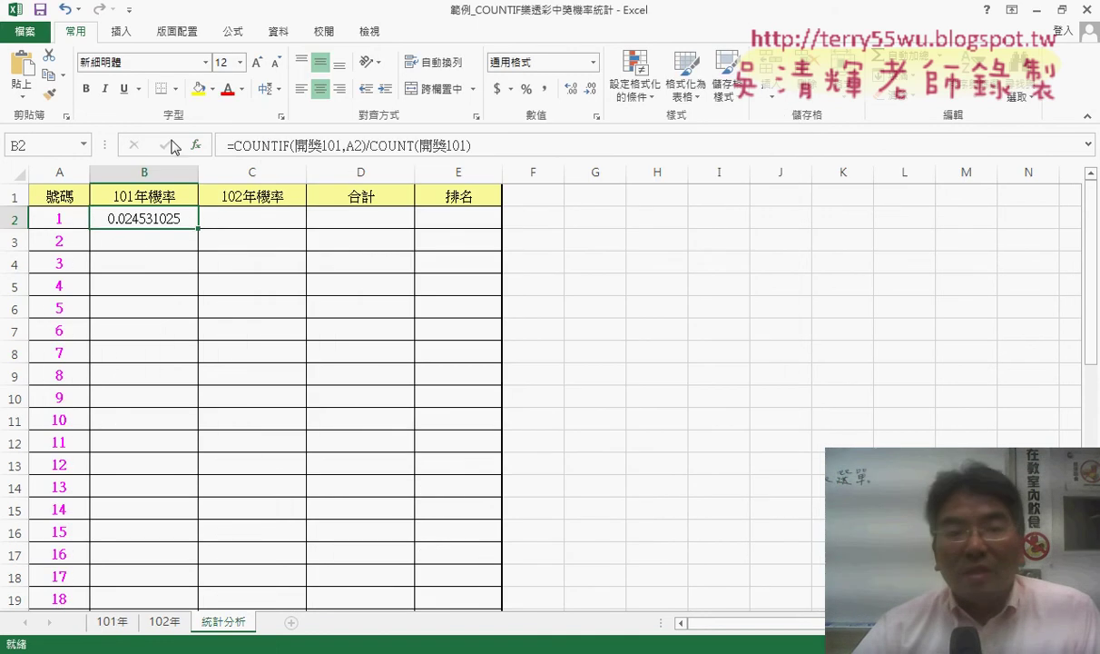
pyautogui.doubleClick(198, 227)
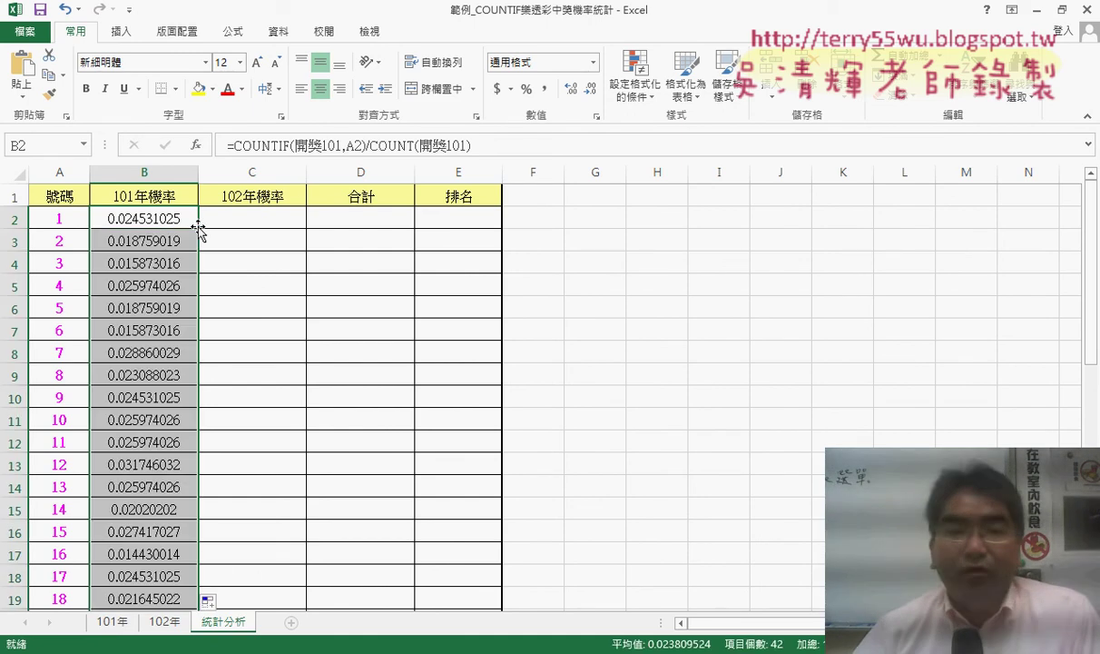
pyautogui.click(155, 238)
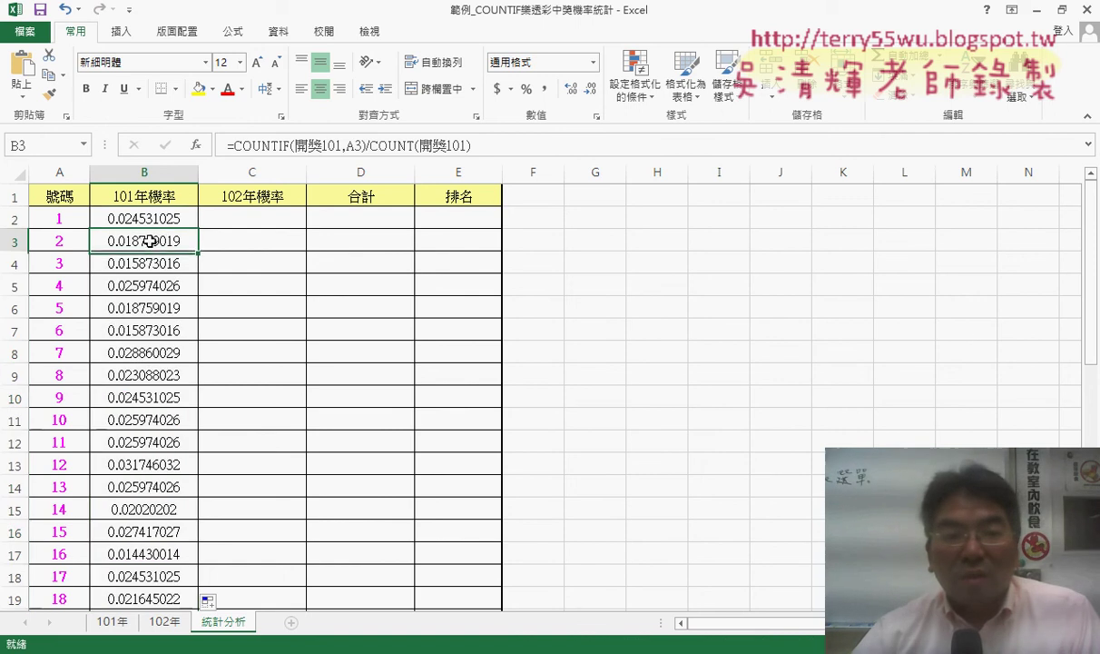
pyautogui.click(160, 222)
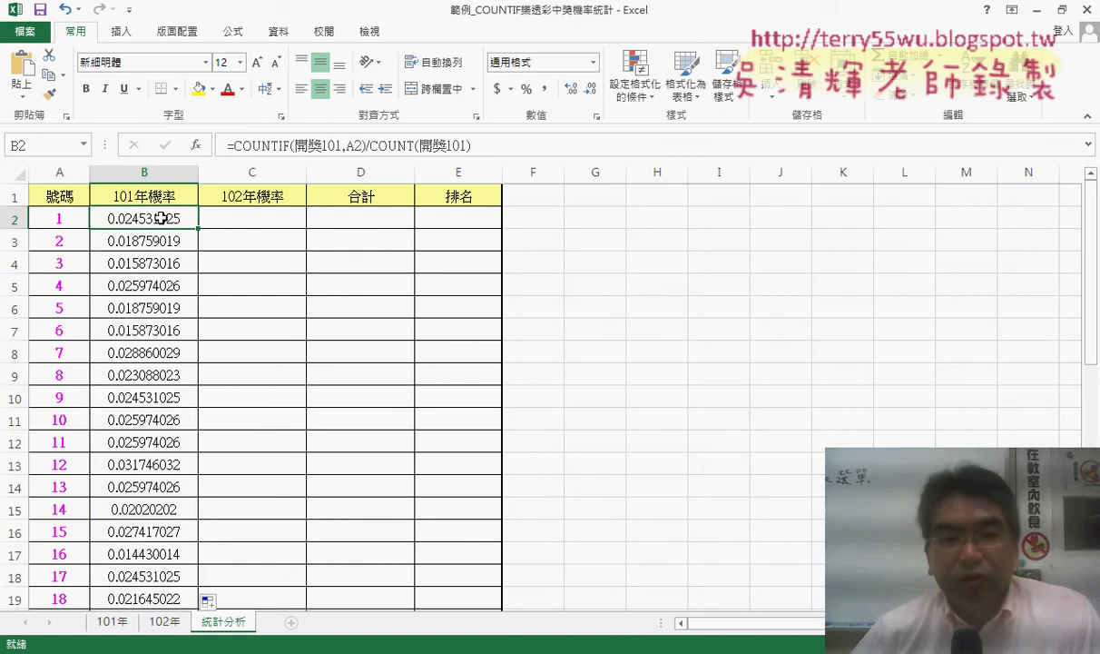
pyautogui.scroll(-3, 162, 374)
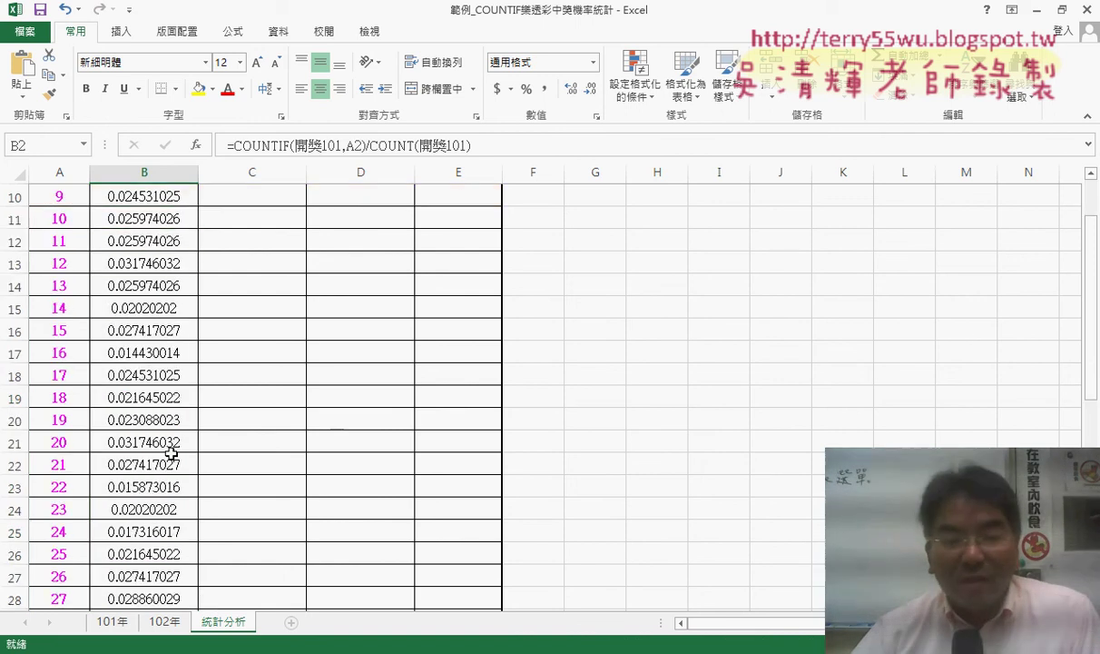
pyautogui.scroll(-7, 171, 450)
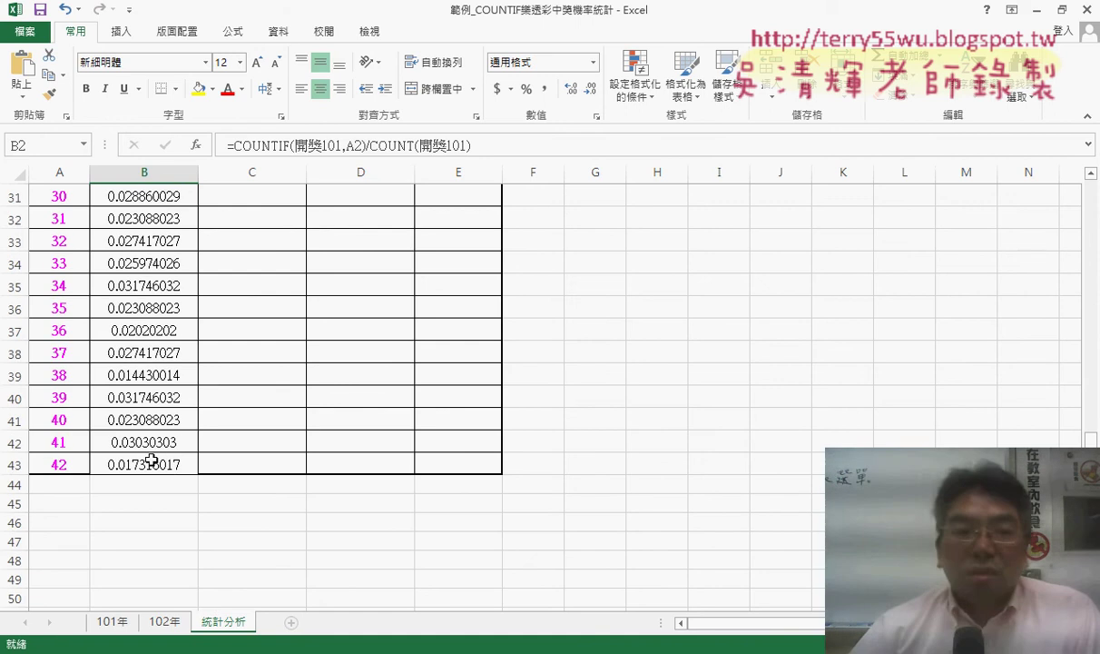
pyautogui.scroll(8, 151, 460)
pyautogui.scroll(2, 150, 461)
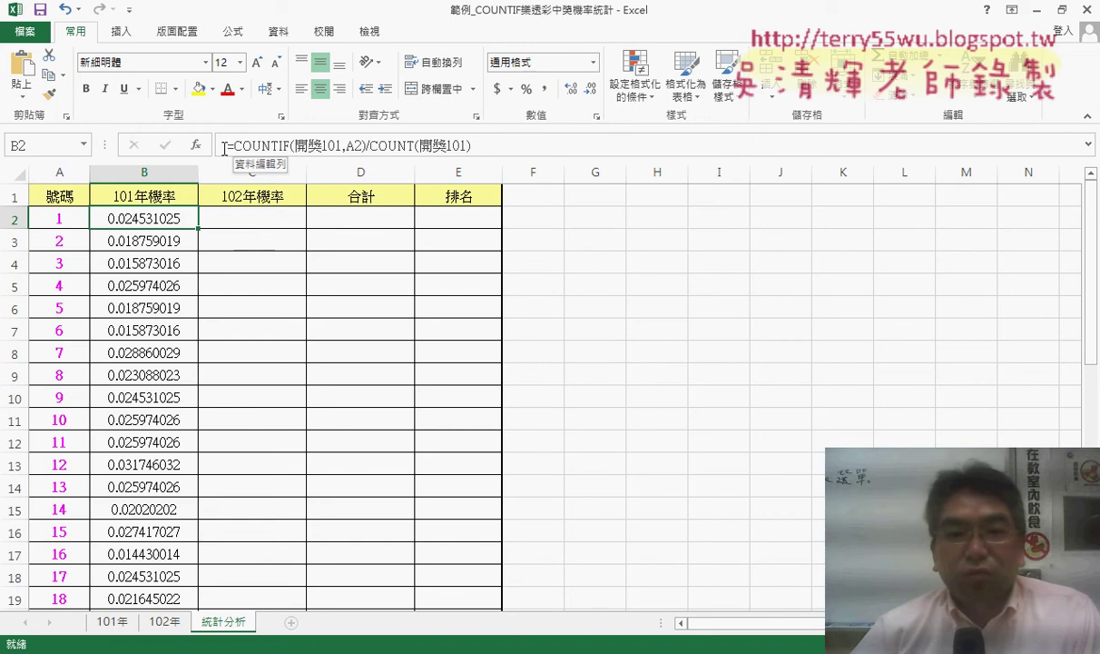
# - Copy B2's probability formula and paste it into C2
pyautogui.moveTo(226, 146); pyautogui.dragTo(526, 147)
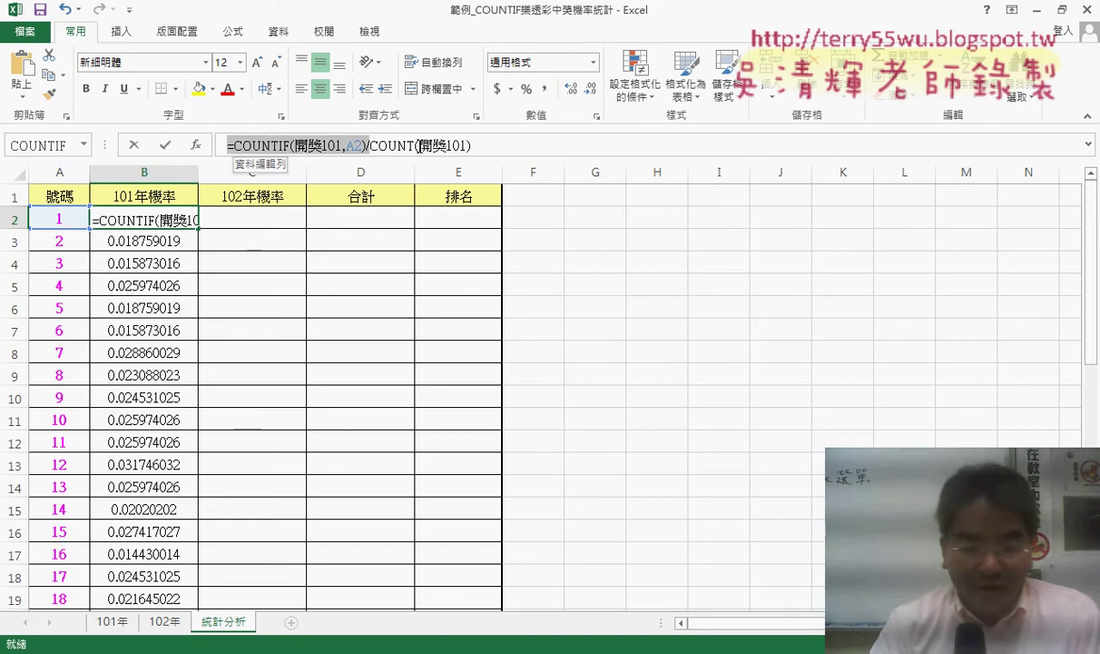
pyautogui.click(526, 146)
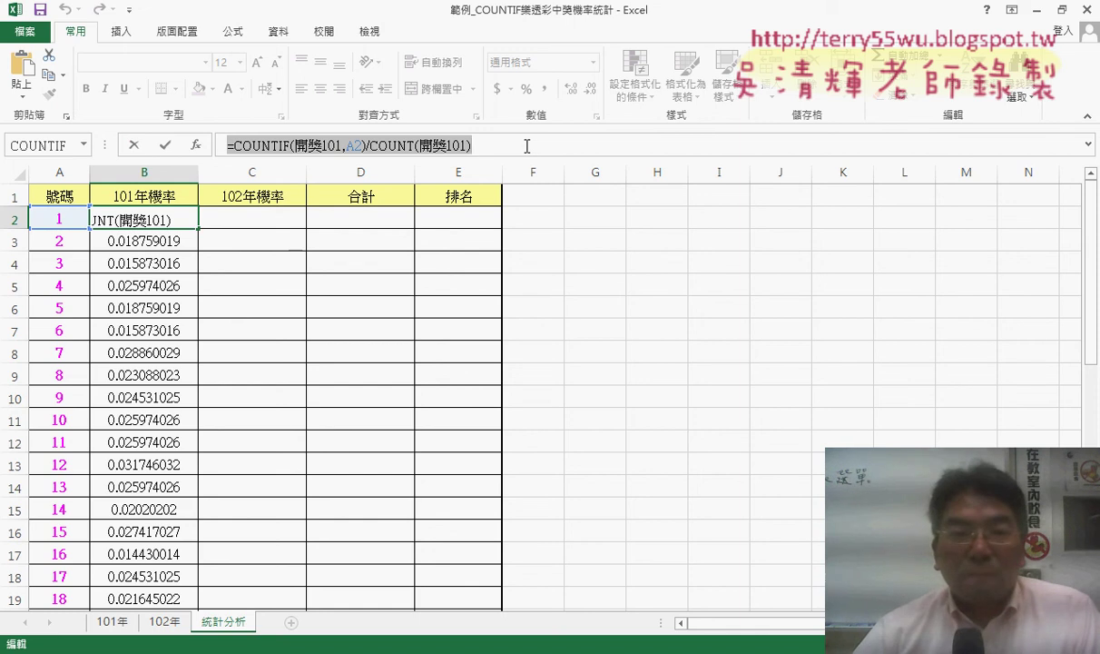
pyautogui.click(133, 145)
pyautogui.click(245, 219)
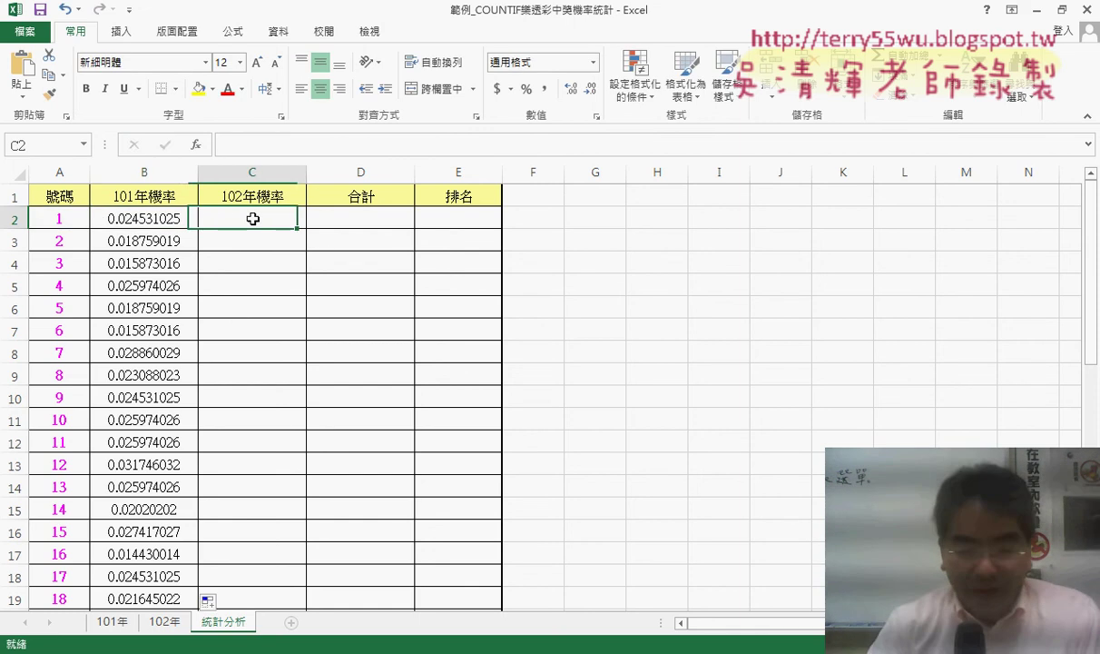
pyautogui.click(272, 146)
pyautogui.write('=COUNTIF(開獎101,A2)/COUNT(開獎101)')
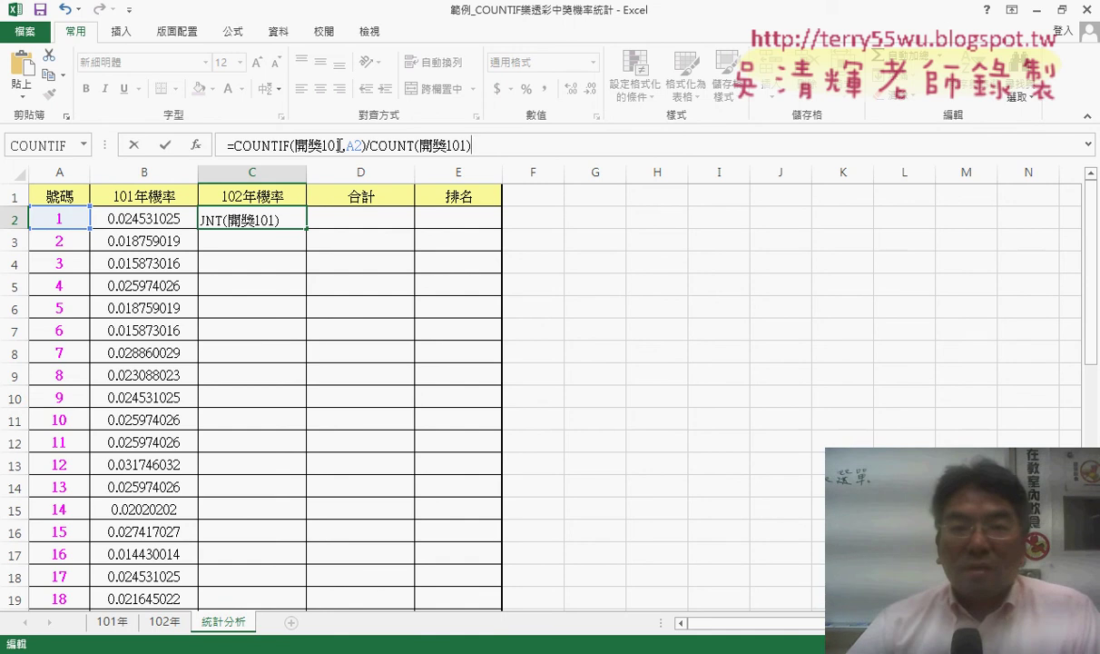
# - Change both ranges to 開獎102, giving 0.020604396 in C2, and fill down column C
pyautogui.click(343, 145)
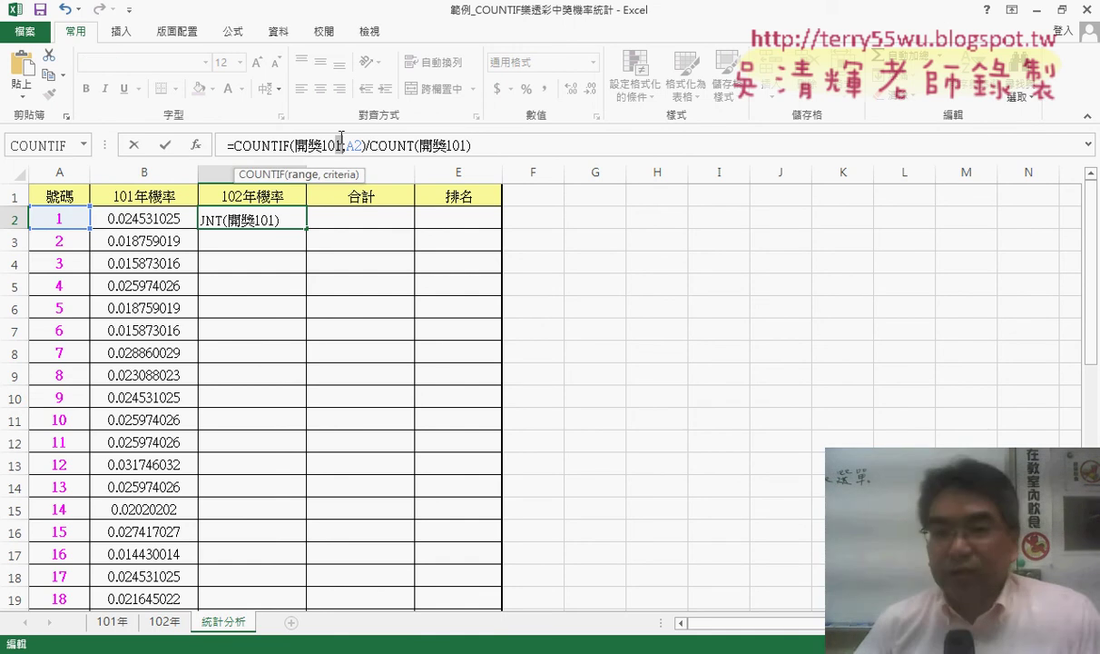
pyautogui.press('BackSpace')
pyautogui.write('2')
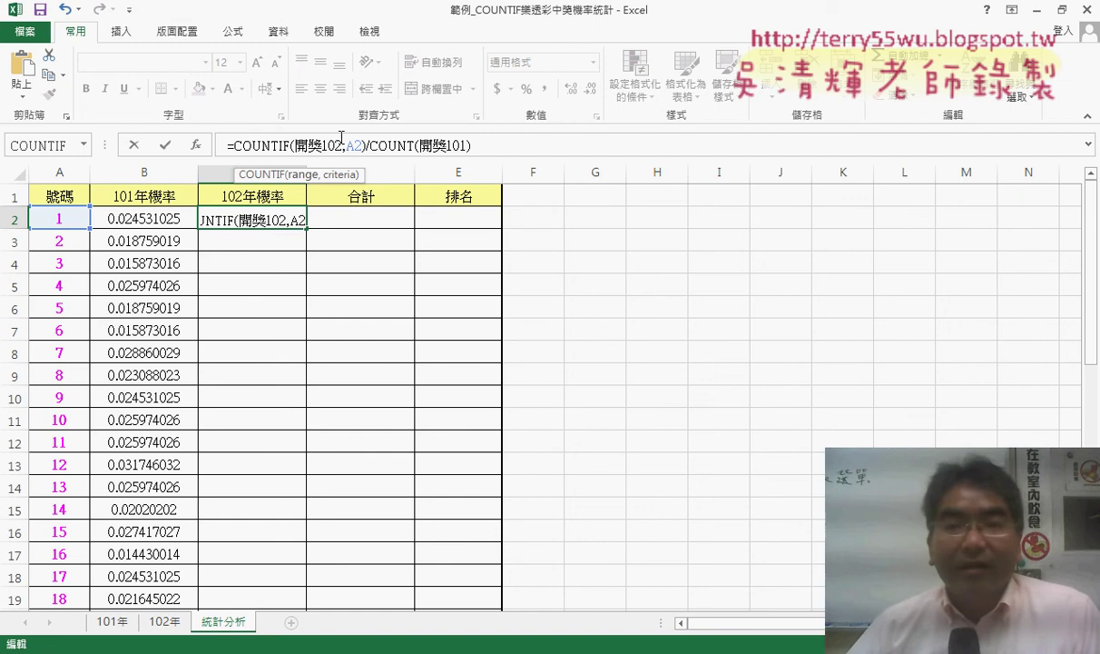
pyautogui.click(464, 145)
pyautogui.press('BackSpace')
pyautogui.write('2')
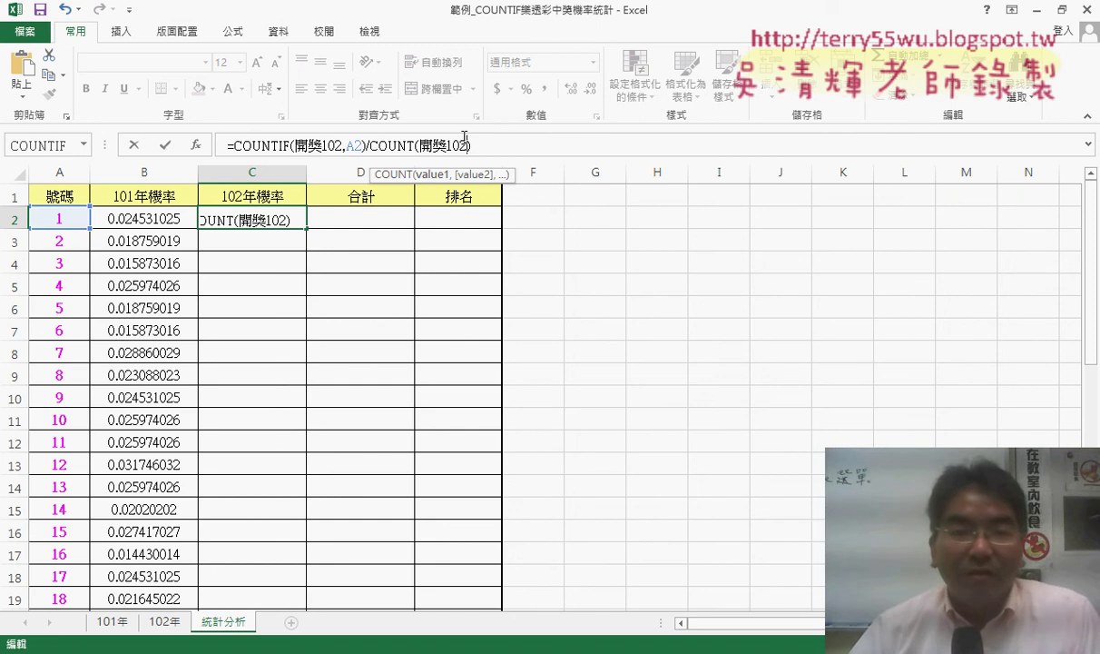
pyautogui.click(164, 147)
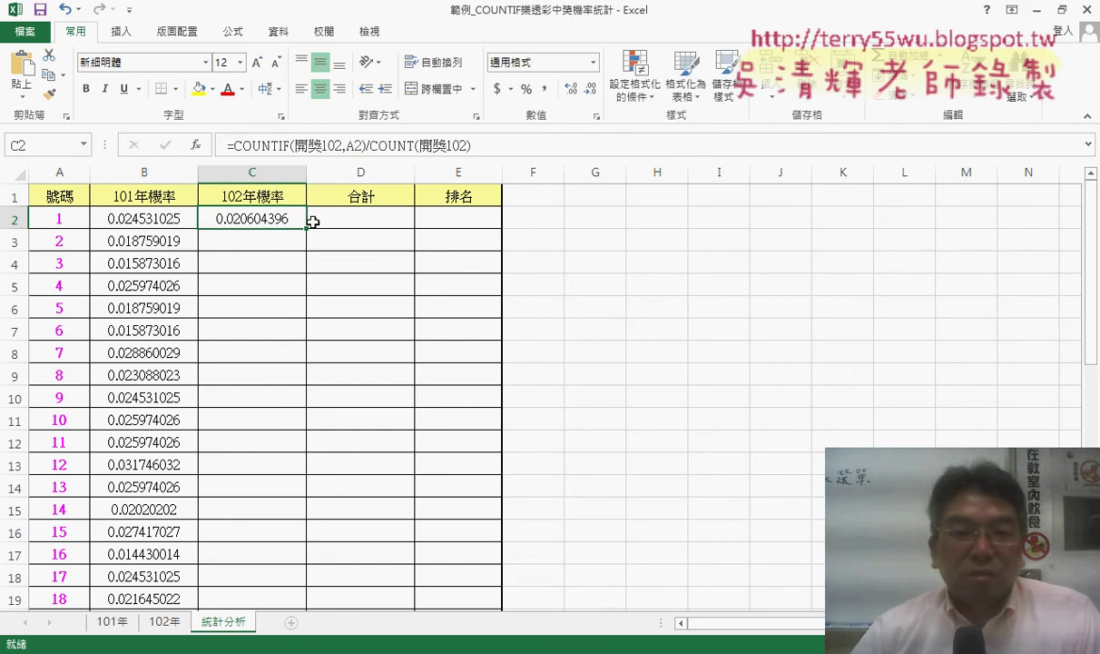
pyautogui.moveTo(309, 227); pyautogui.dragTo(307, 599)
# - Enter =B2+C2 in D2 and fill it down the 合計 column for all 42 numbers
pyautogui.click(363, 219)
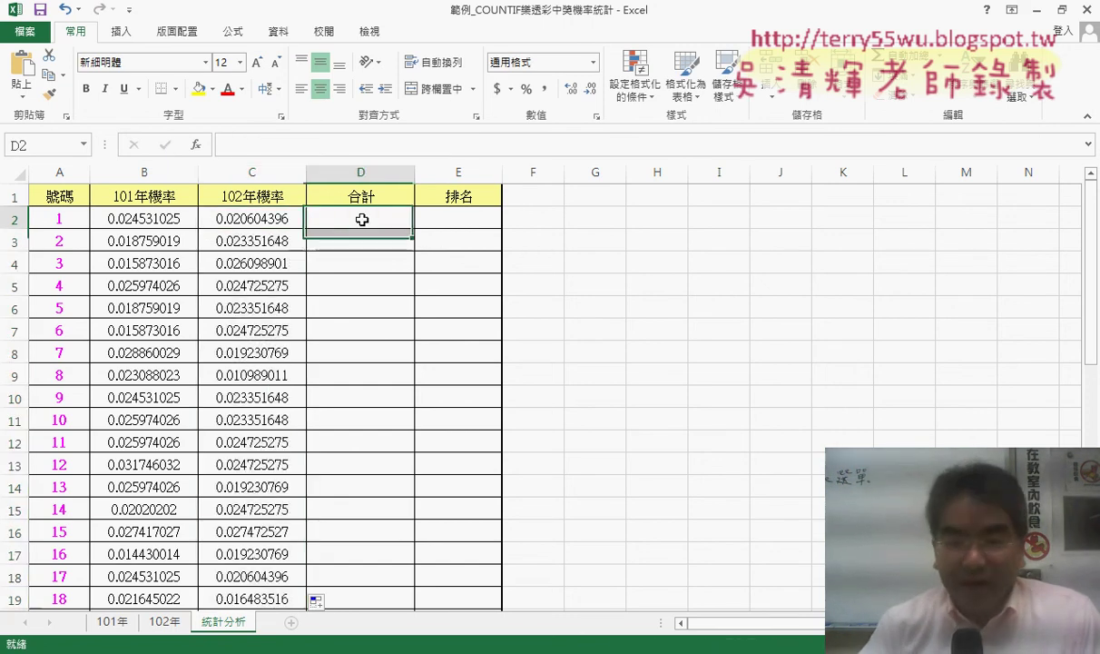
pyautogui.click(305, 146)
pyautogui.write('=')
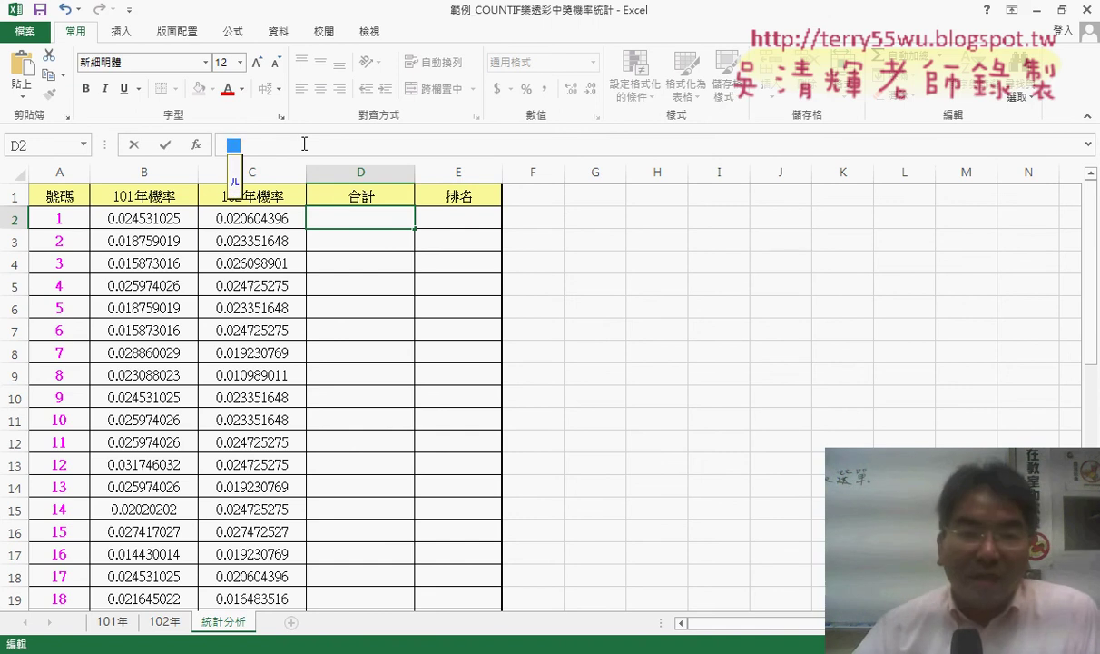
pyautogui.write('=')
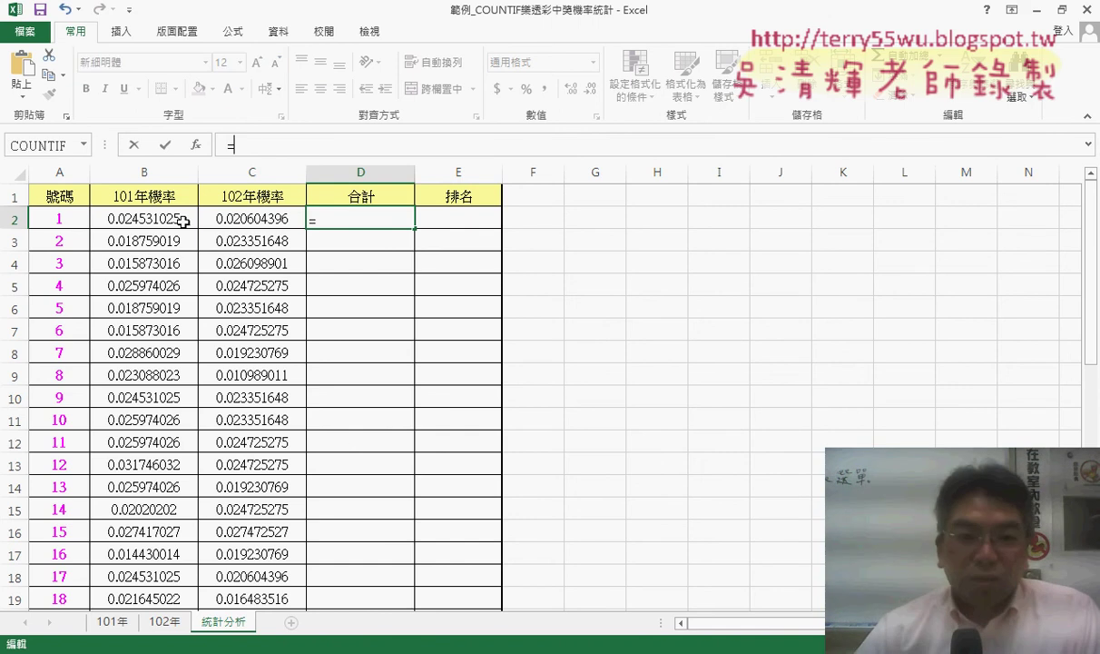
pyautogui.click(183, 222)
pyautogui.write('+')
pyautogui.click(215, 218)
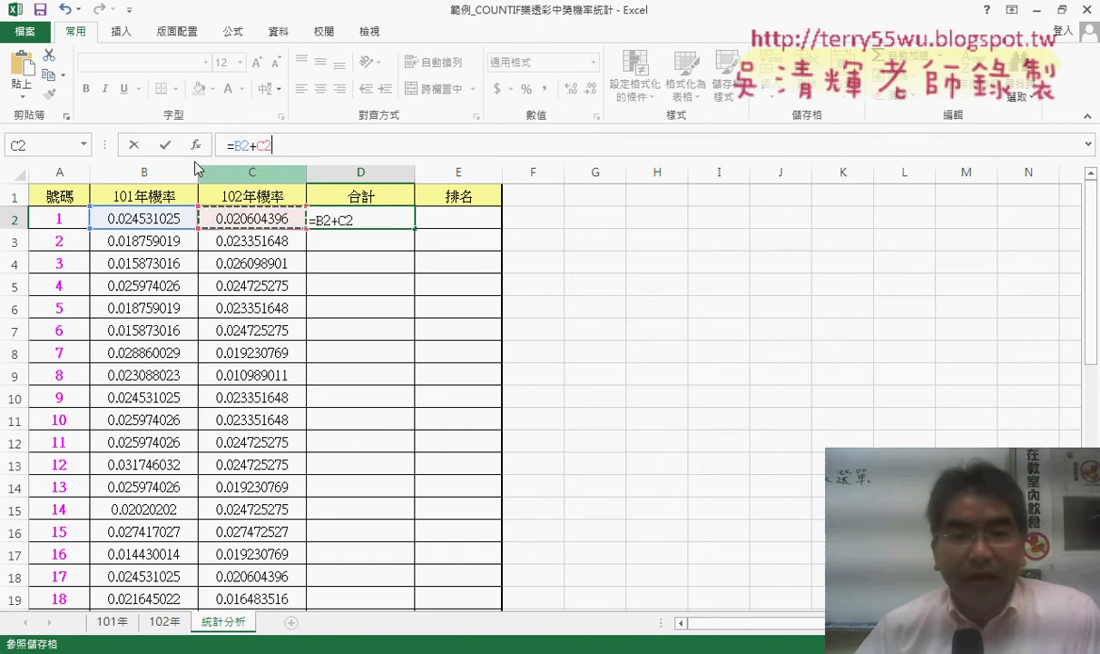
pyautogui.click(165, 144)
pyautogui.doubleClick(413, 227)
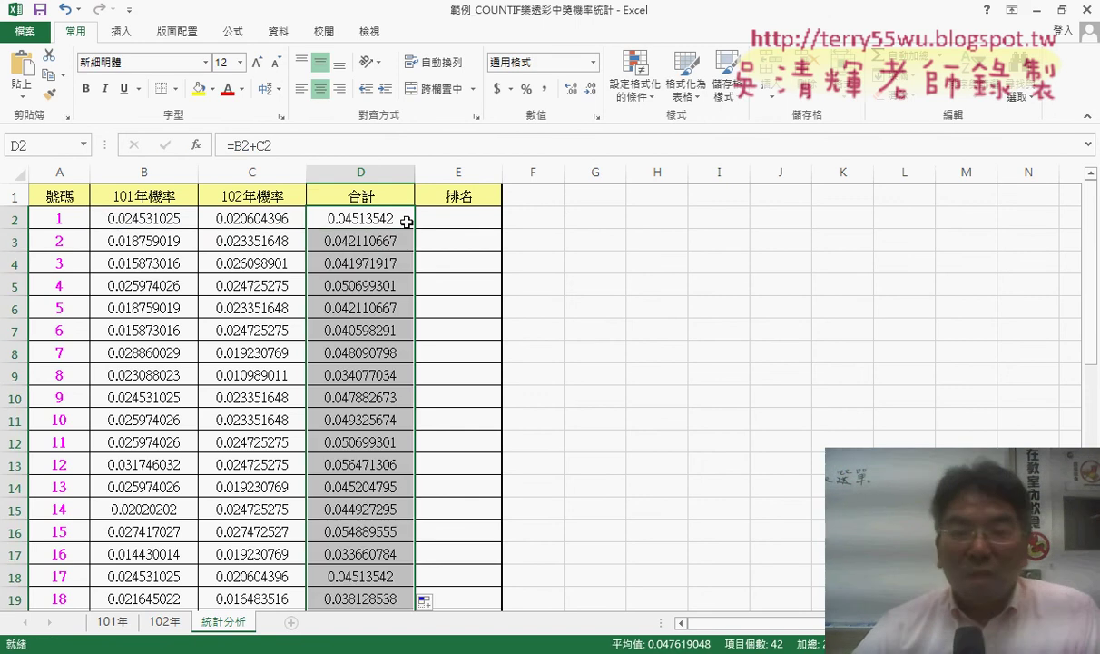
pyautogui.click(465, 226)
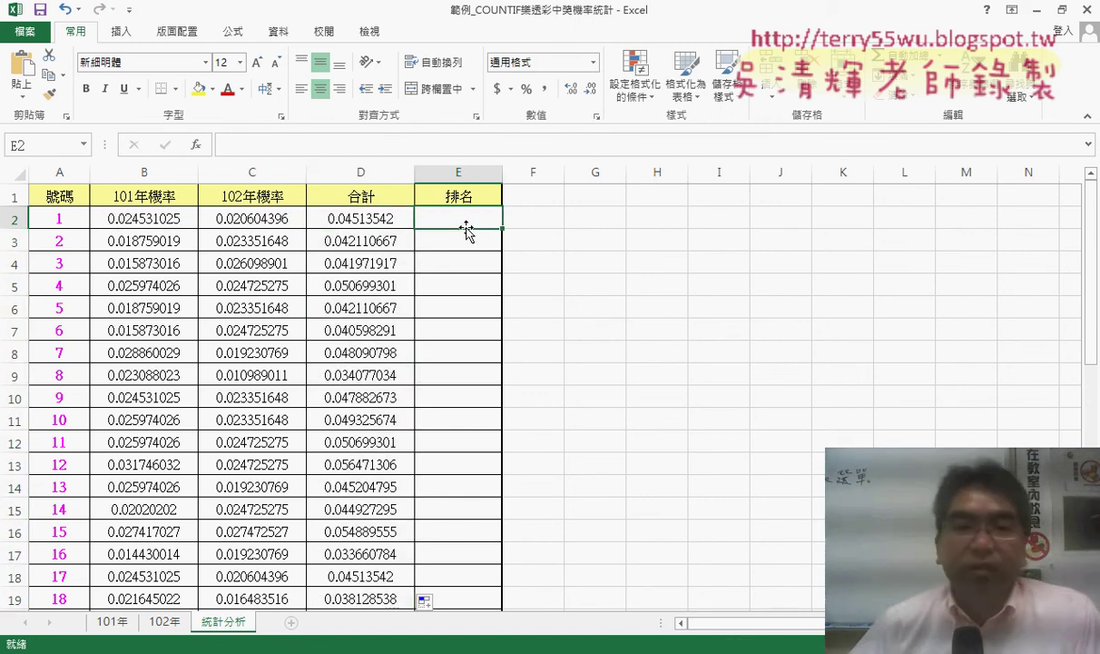
# - Insert the RANK.EQ function into E2 from the Statistical function list
pyautogui.click(196, 147)
pyautogui.moveTo(472, 119); pyautogui.dragTo(674, 120)
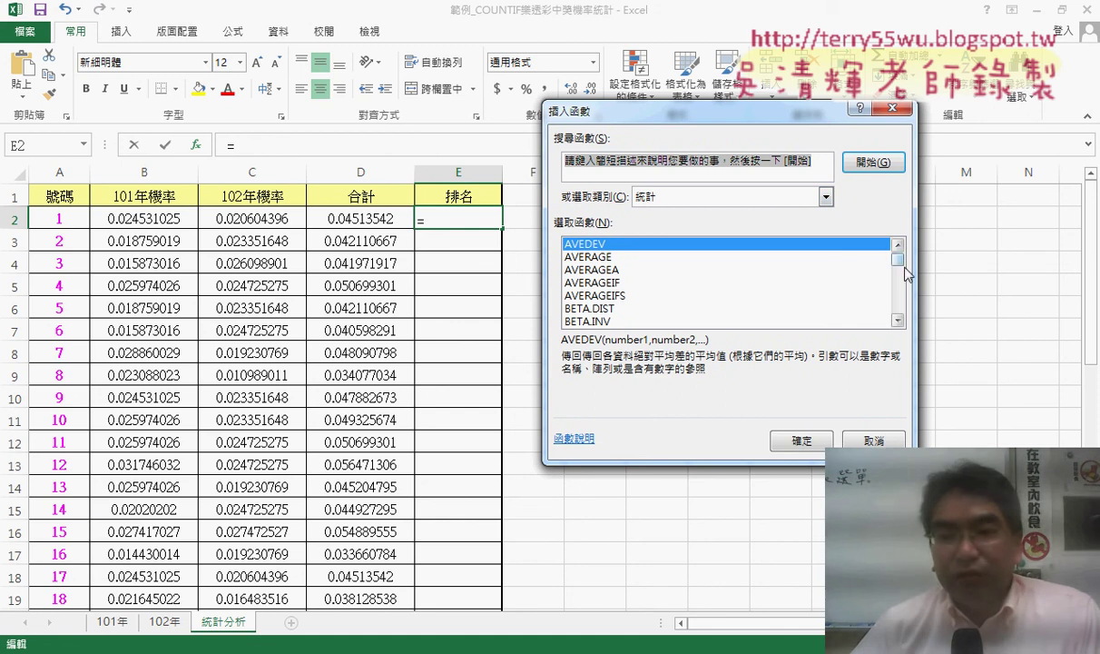
pyautogui.moveTo(898, 260); pyautogui.dragTo(898, 306)
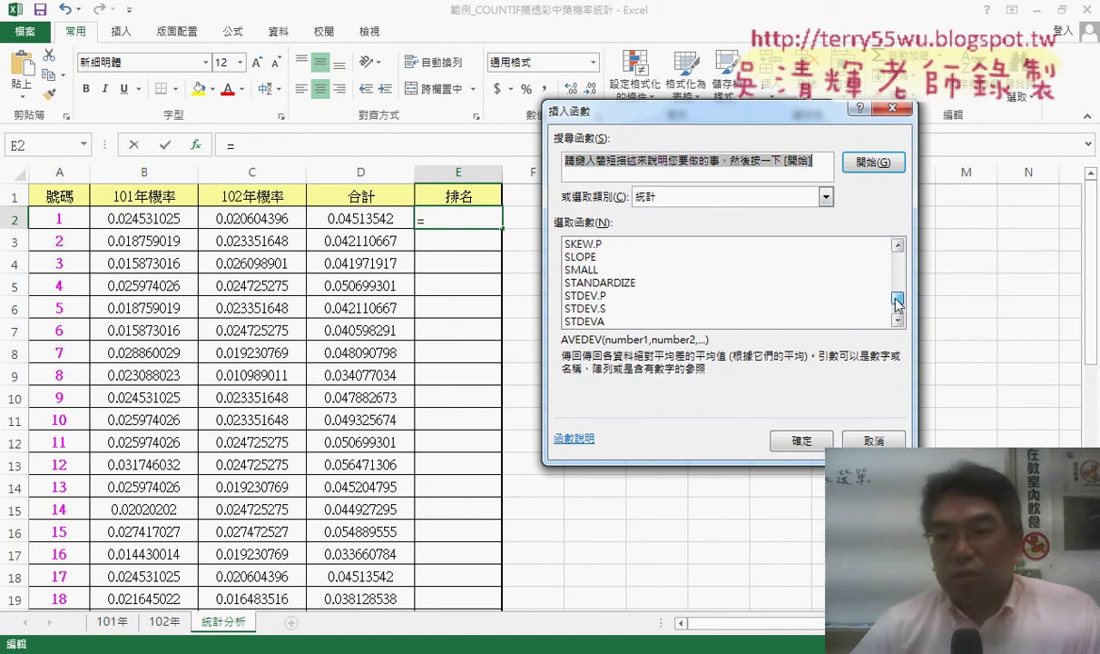
pyautogui.click(899, 245)
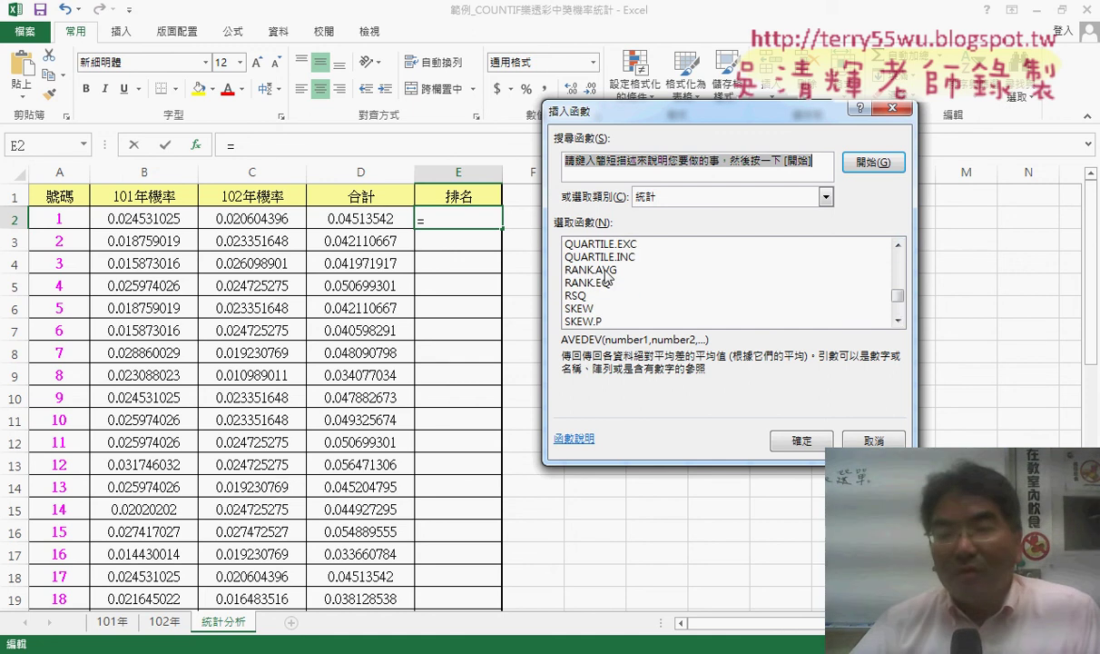
pyautogui.click(602, 283)
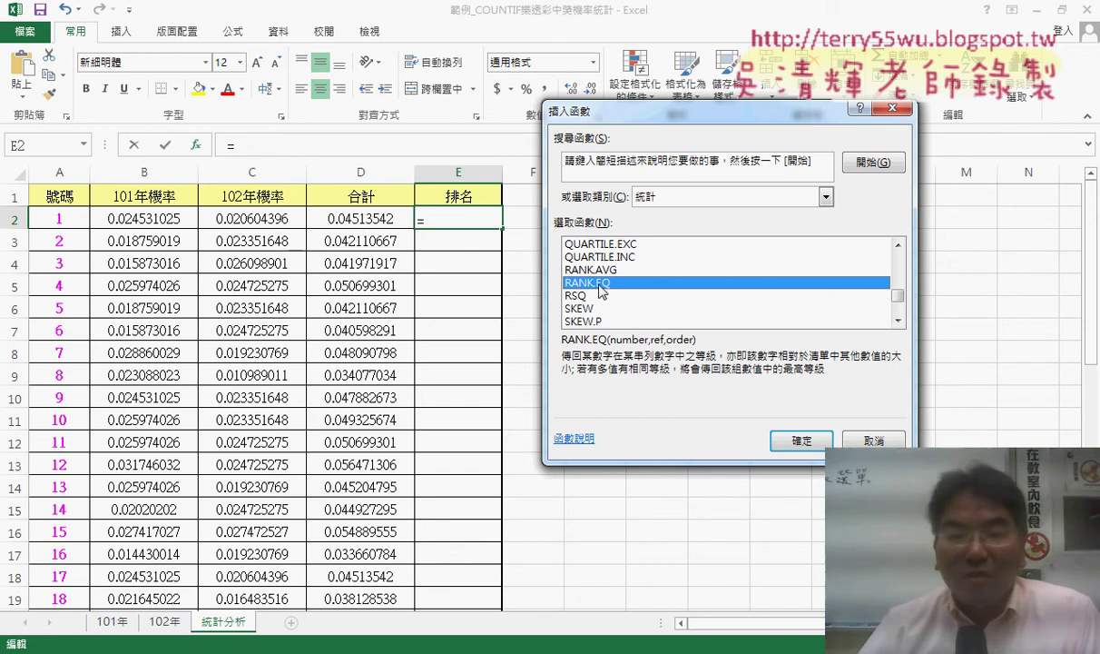
pyautogui.click(802, 441)
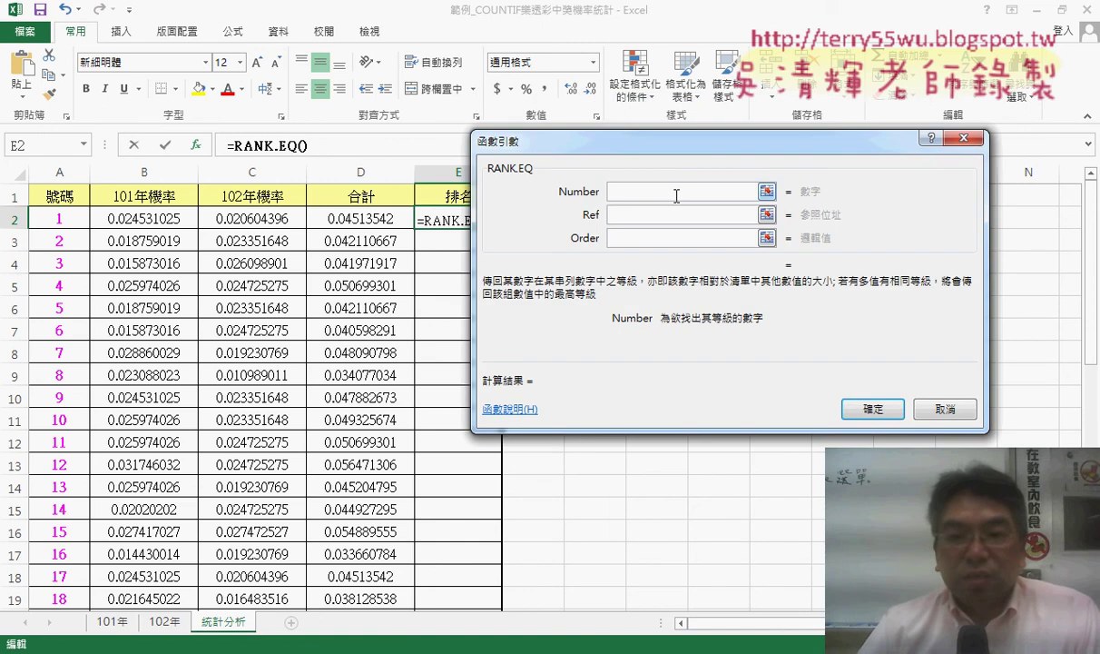
# - Set RANK.EQ's Number argument to D2
pyautogui.moveTo(681, 141); pyautogui.dragTo(785, 142)
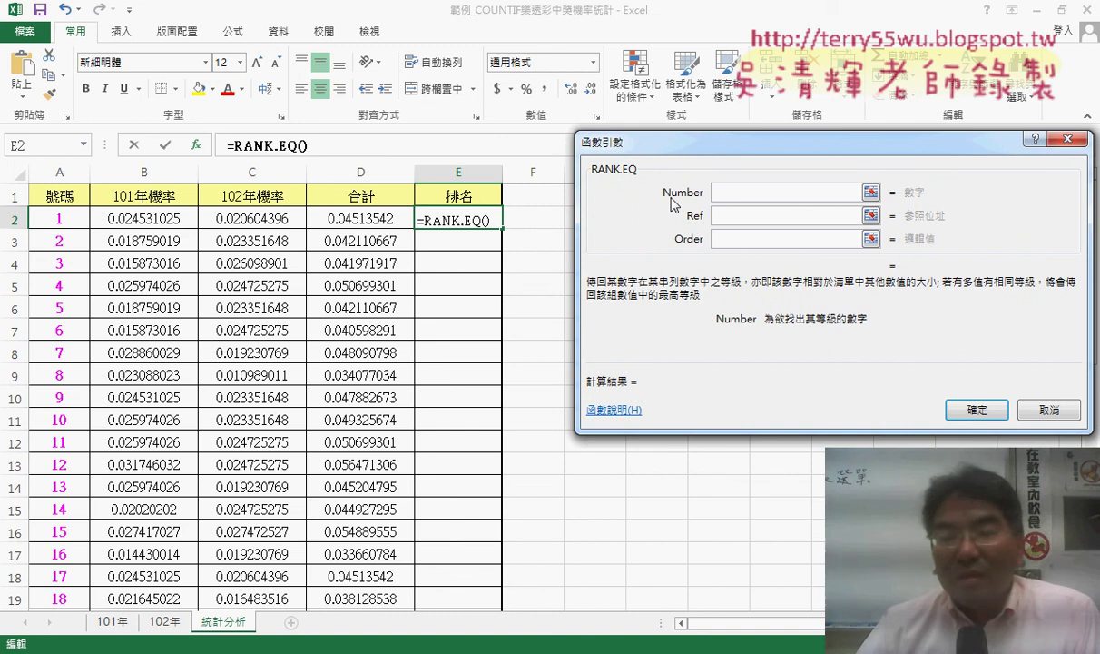
pyautogui.click(373, 220)
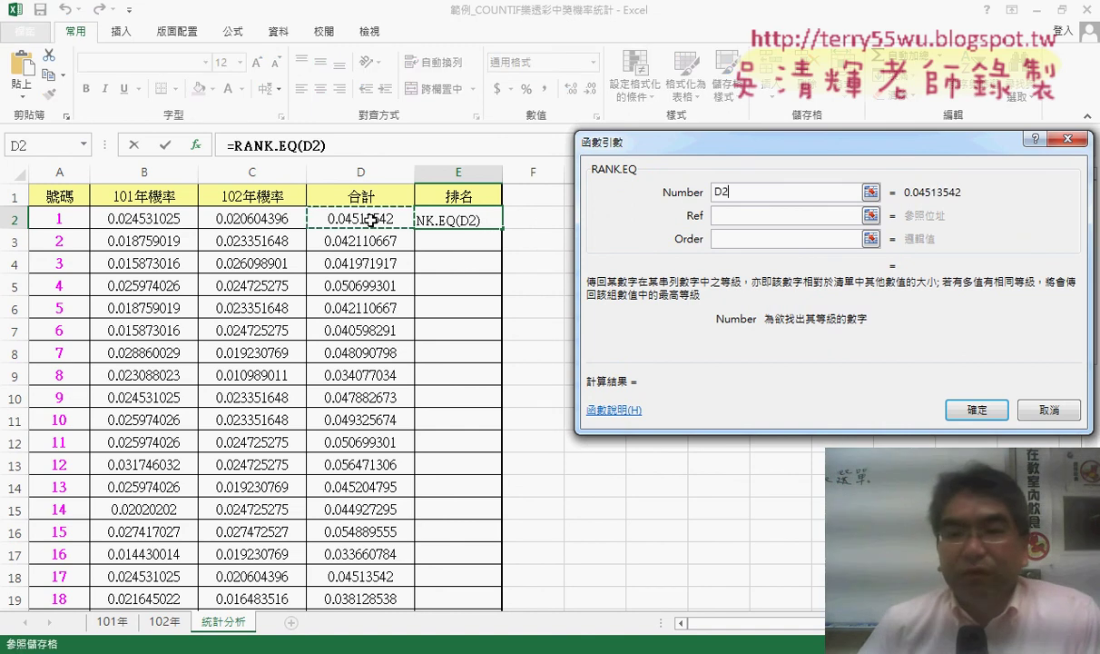
pyautogui.click(734, 217)
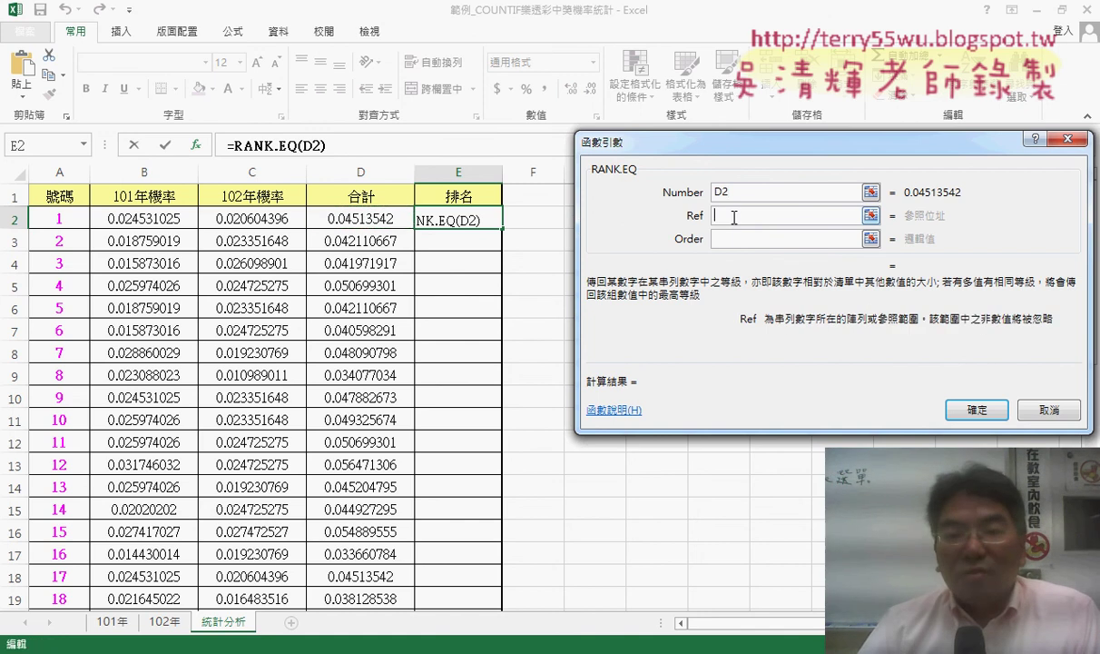
# - Set the Ref argument to the ranking range D2:D43
pyautogui.click(363, 219)
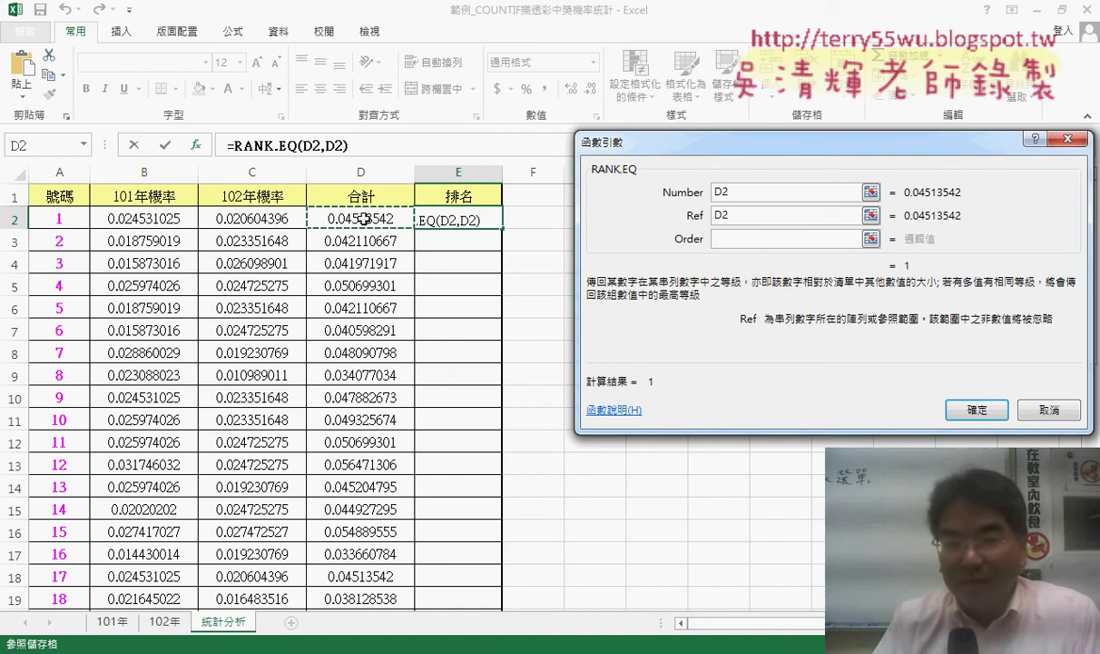
pyautogui.hotkey('ctrl', 'shift', 'Down')
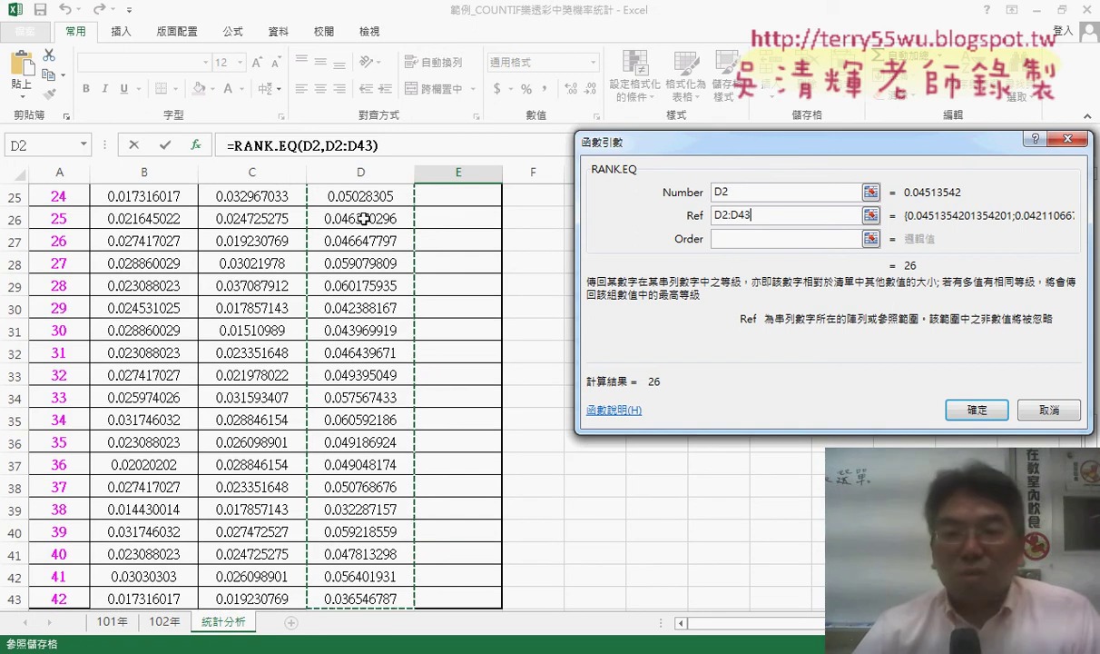
pyautogui.scroll(7, 363, 219)
pyautogui.scroll(1, 364, 219)
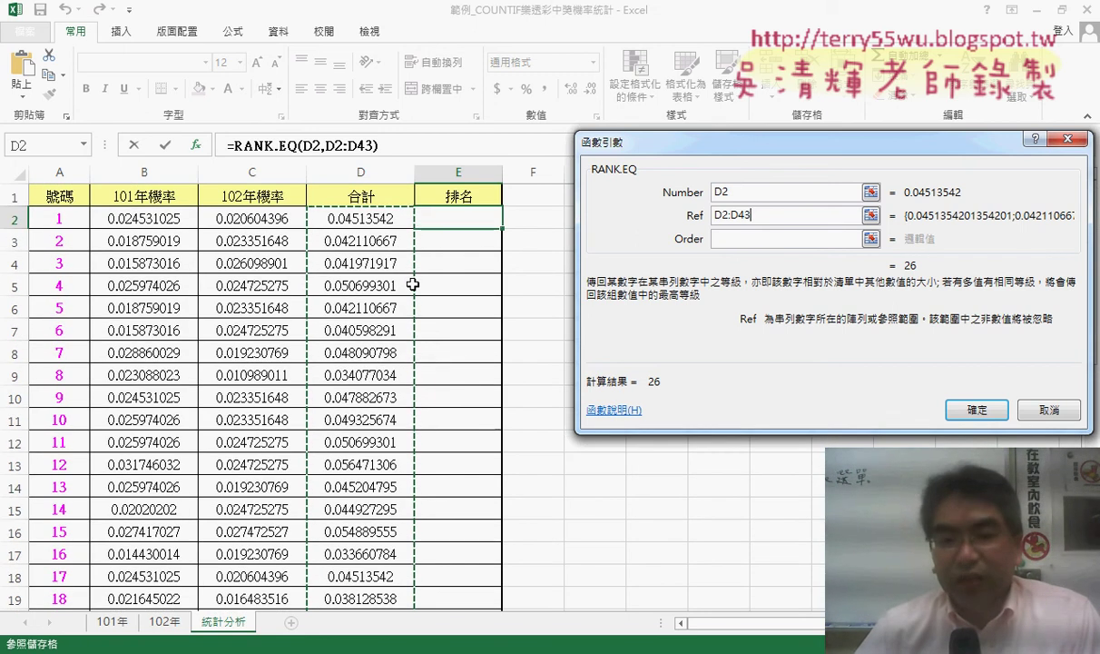
pyautogui.moveTo(385, 219)
pyautogui.mouseDown()
pyautogui.moveTo(413, 595)
pyautogui.moveTo(388, 281)
pyautogui.moveTo(380, 323)
pyautogui.mouseUp()
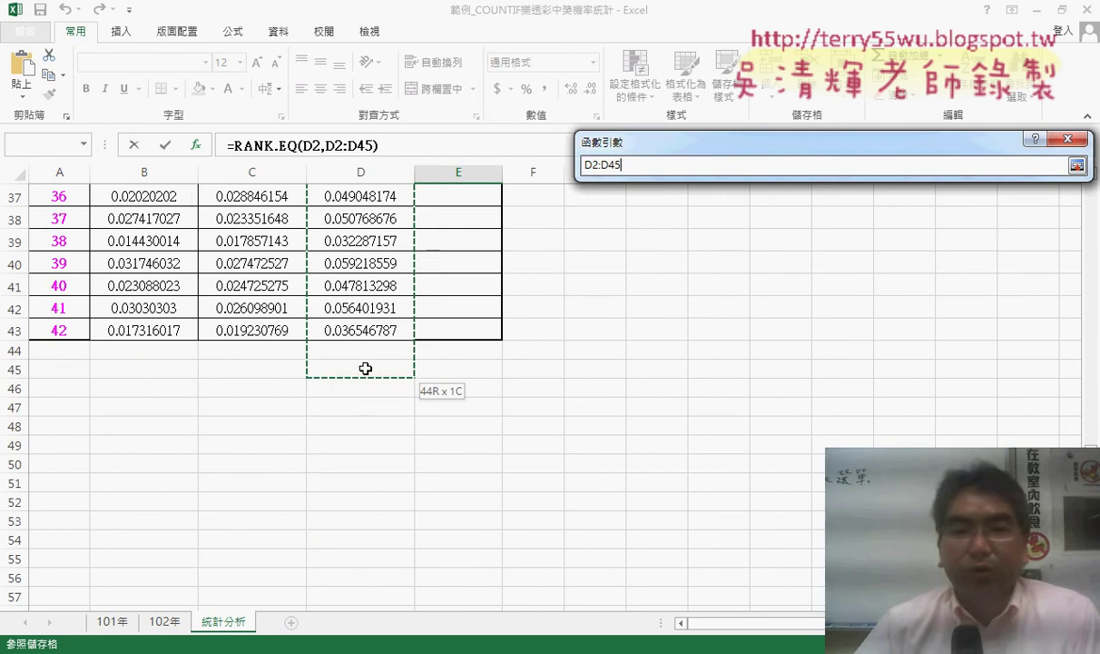
pyautogui.moveTo(380, 323); pyautogui.dragTo(377, 327)
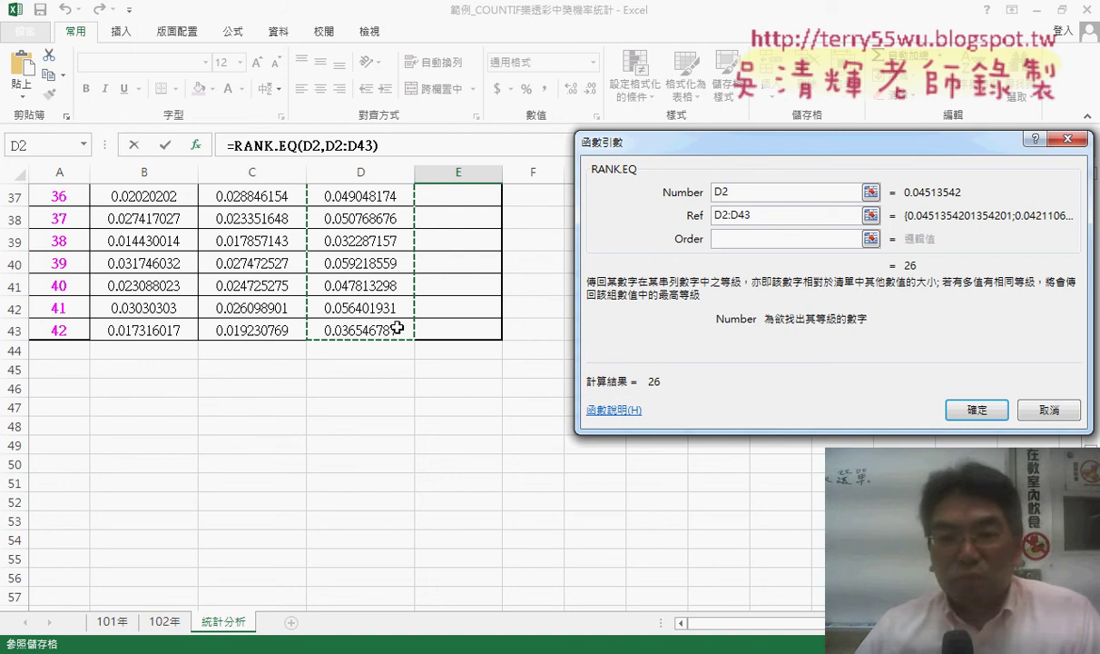
pyautogui.scroll(12, 397, 327)
pyautogui.click(365, 219)
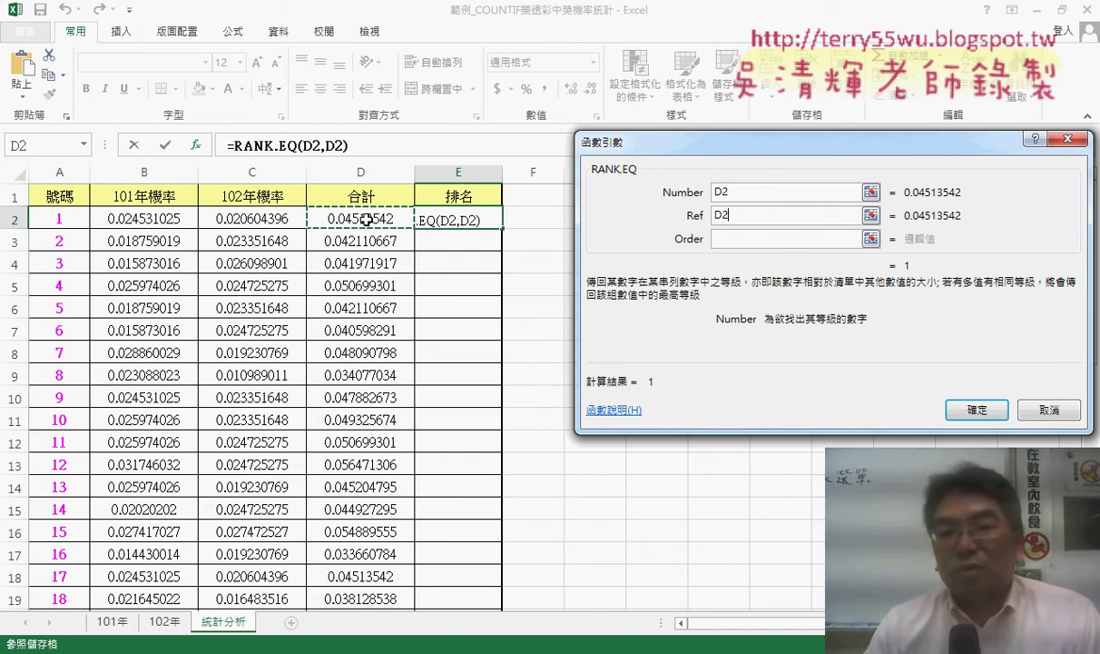
pyautogui.hotkey('ctrl', 'shift', 'Down')
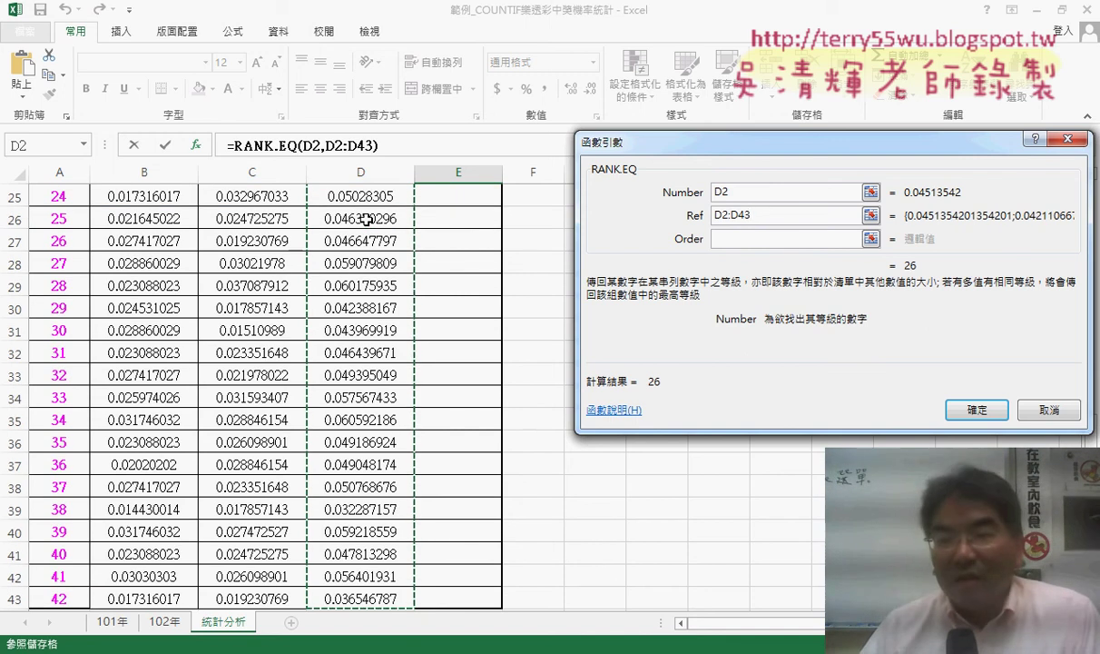
pyautogui.moveTo(762, 215); pyautogui.dragTo(713, 215)
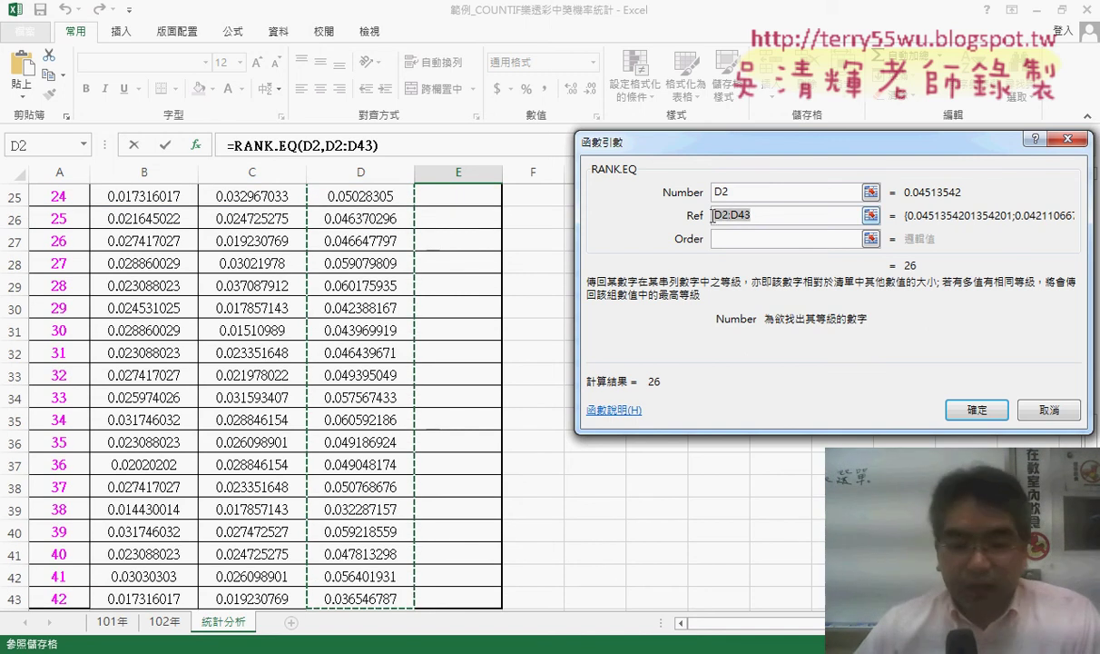
pyautogui.click(712, 194)
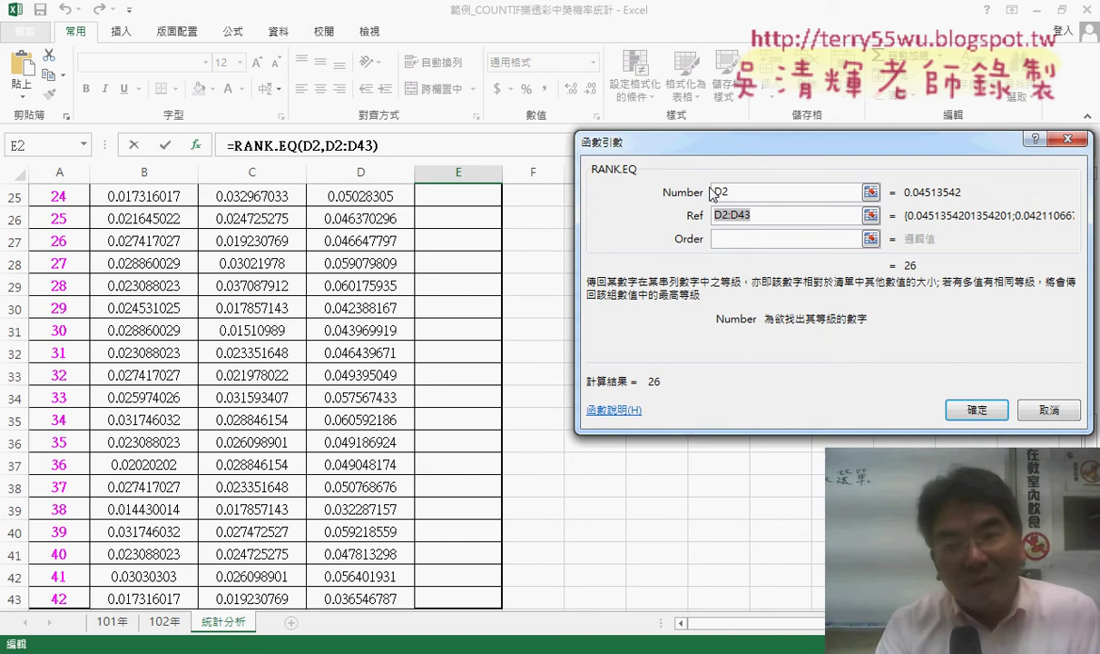
# - Lock the Ref rows as D$2:D$43 and confirm, showing rank 26 in E2
pyautogui.press('F4')
pyautogui.press('F4')
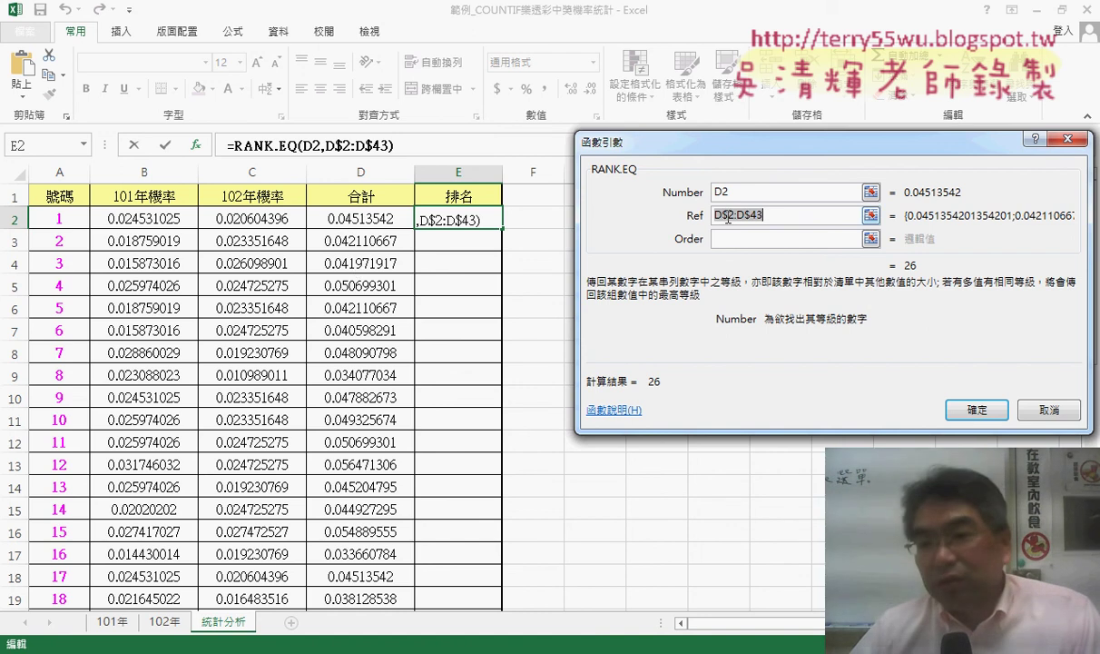
pyautogui.click(727, 215)
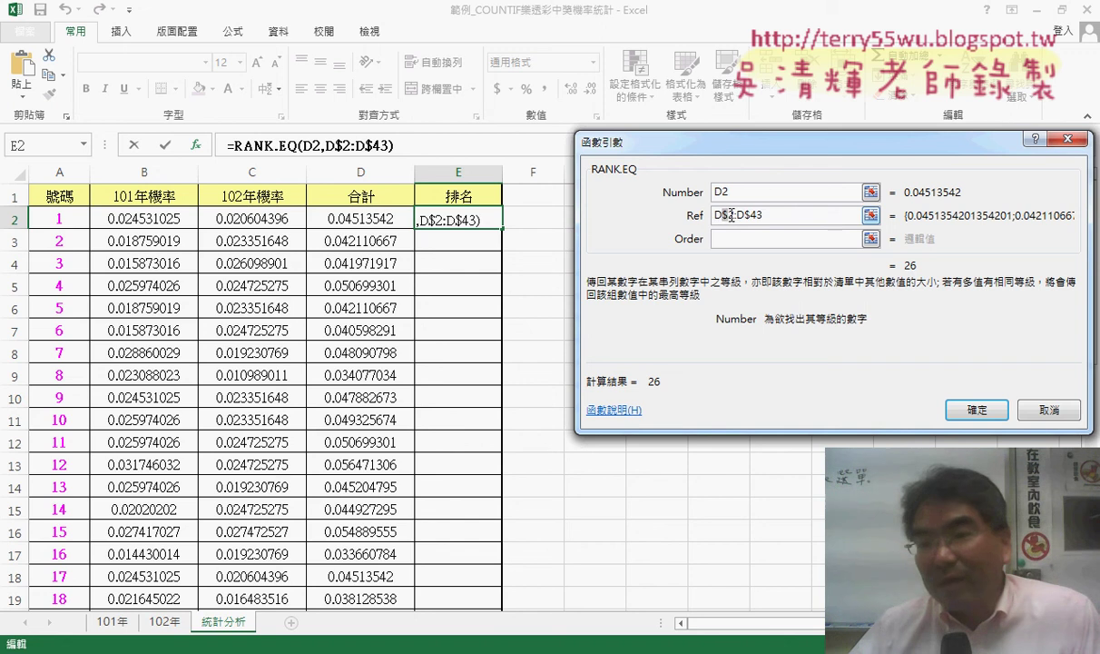
pyautogui.moveTo(746, 216); pyautogui.dragTo(764, 215)
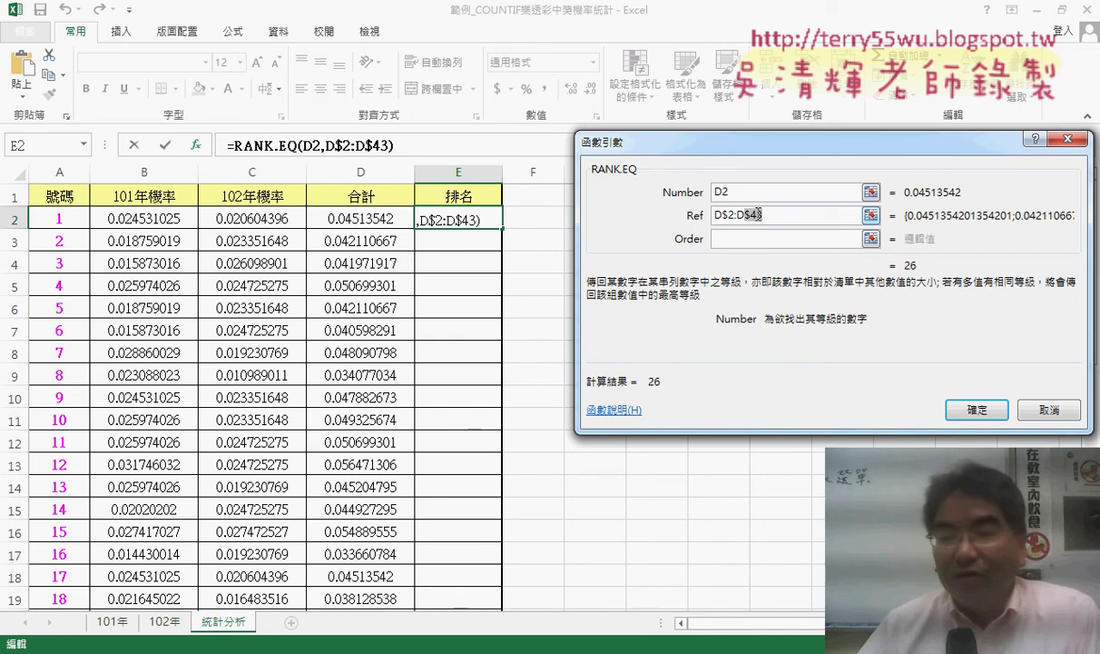
pyautogui.click(952, 405)
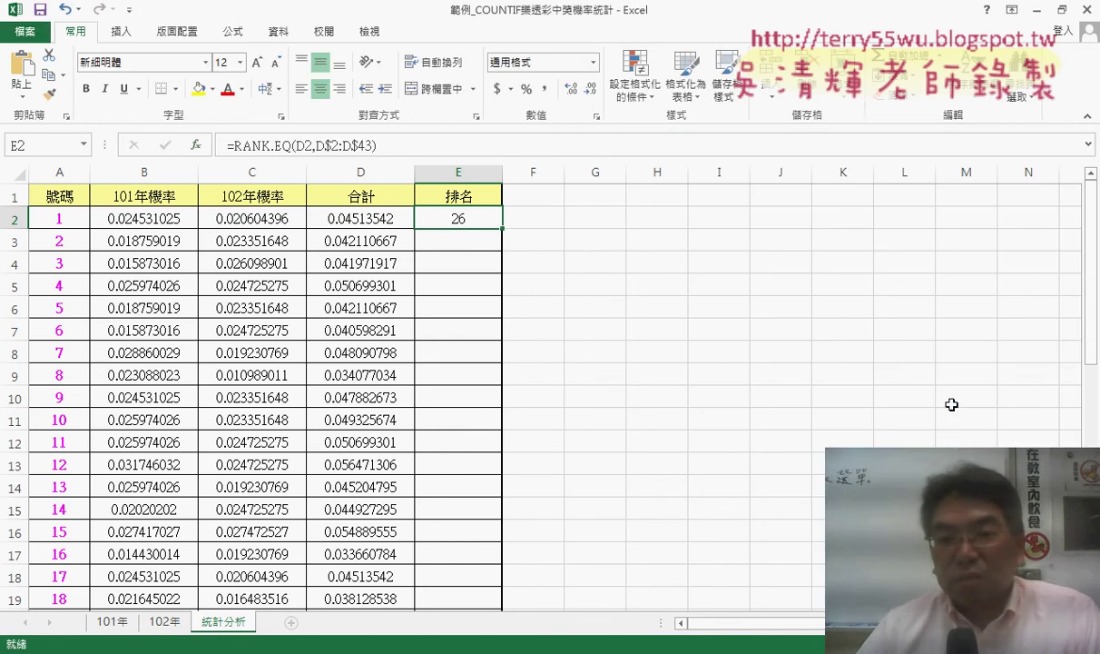
pyautogui.doubleClick(500, 228)
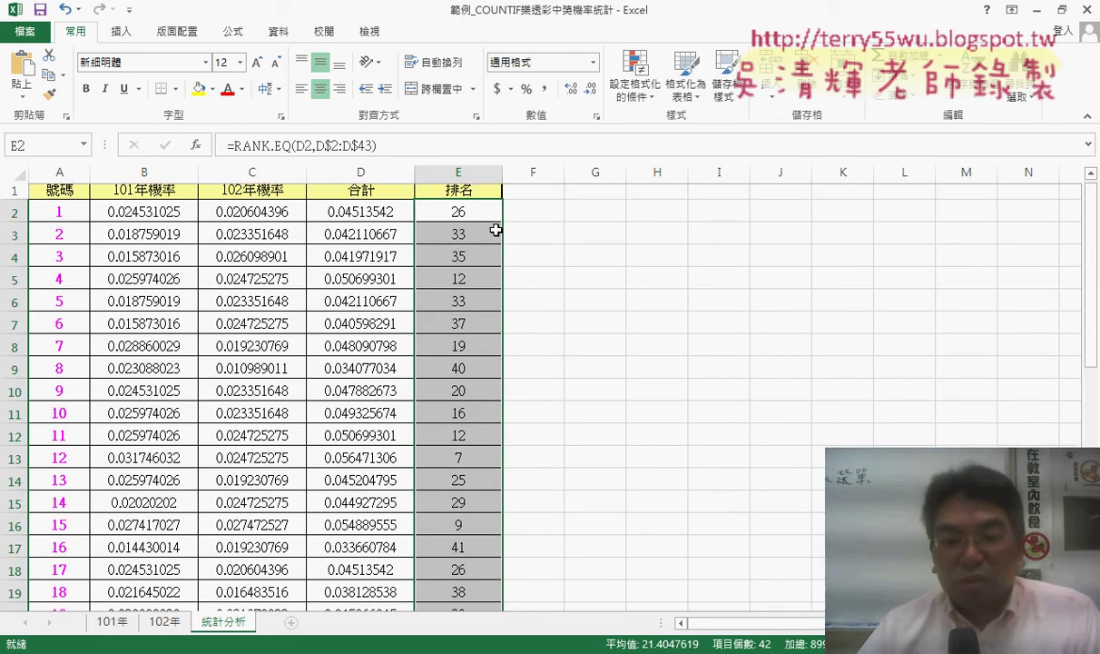
pyautogui.scroll(-2, 496, 230)
pyautogui.scroll(-1, 496, 230)
pyautogui.scroll(-2, 496, 230)
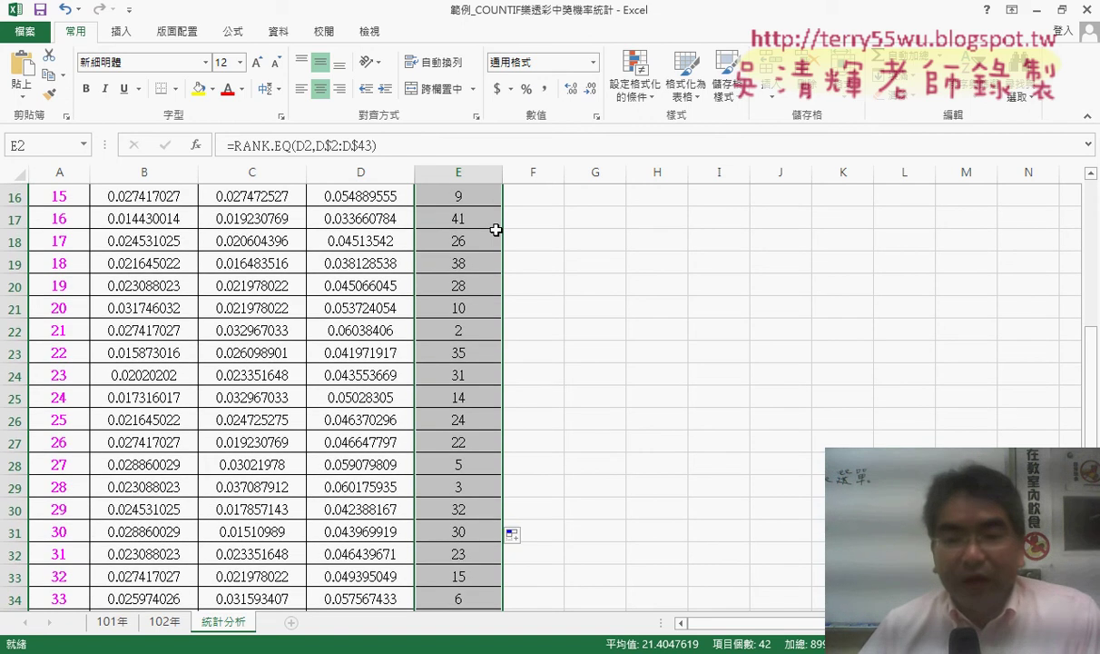
pyautogui.scroll(-2, 495, 230)
pyautogui.scroll(-1, 496, 230)
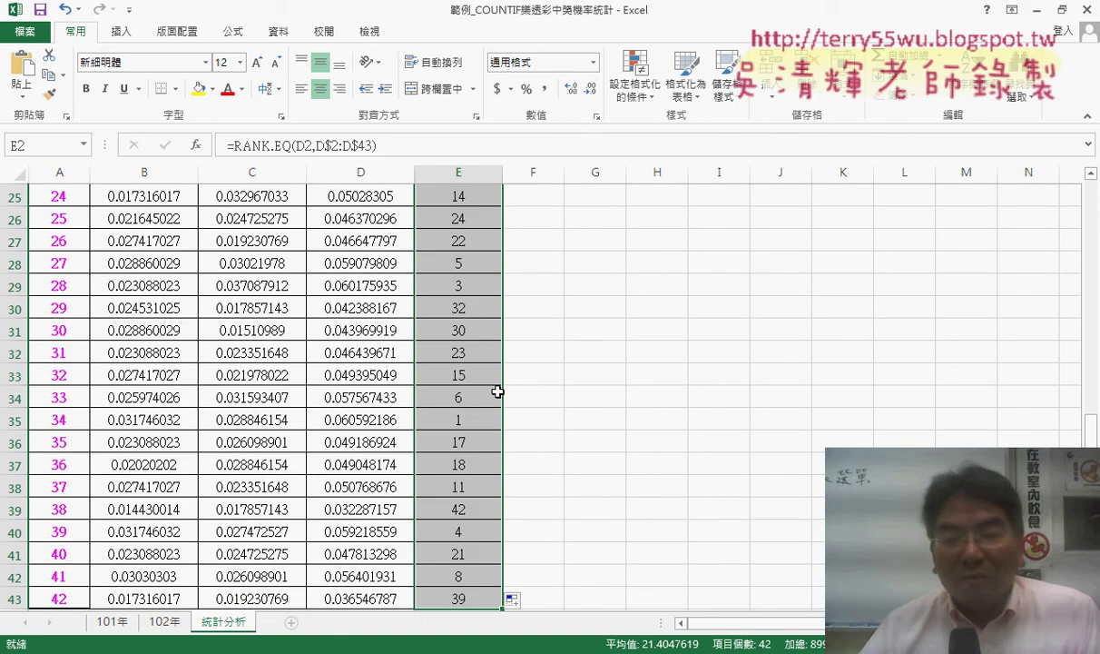
pyautogui.click(448, 425)
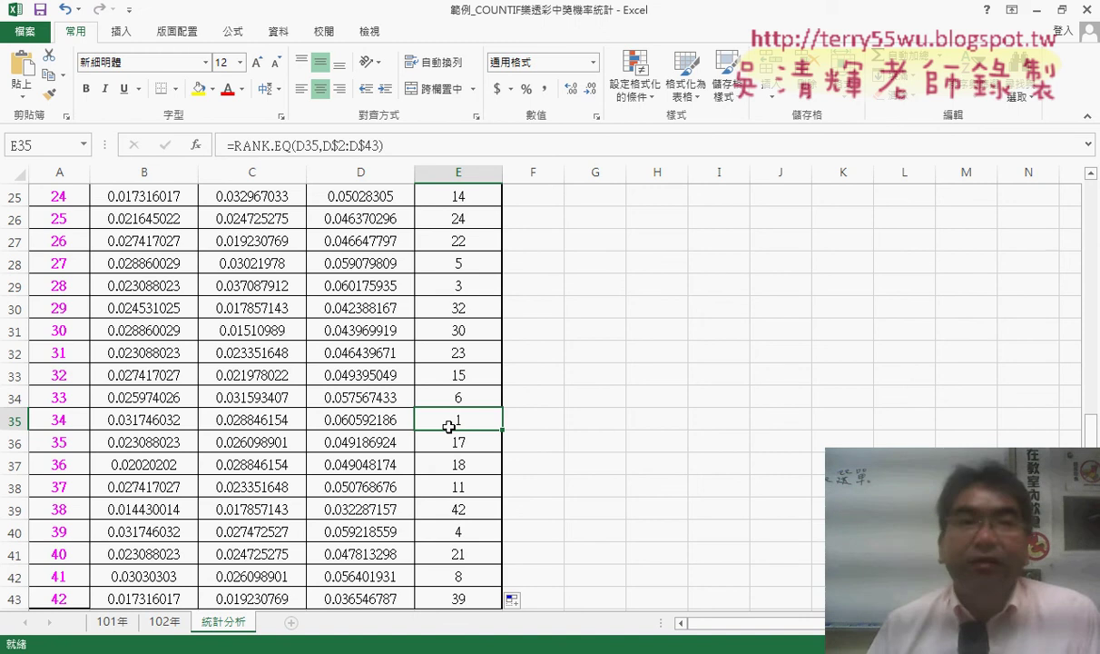
pyautogui.click(59, 425)
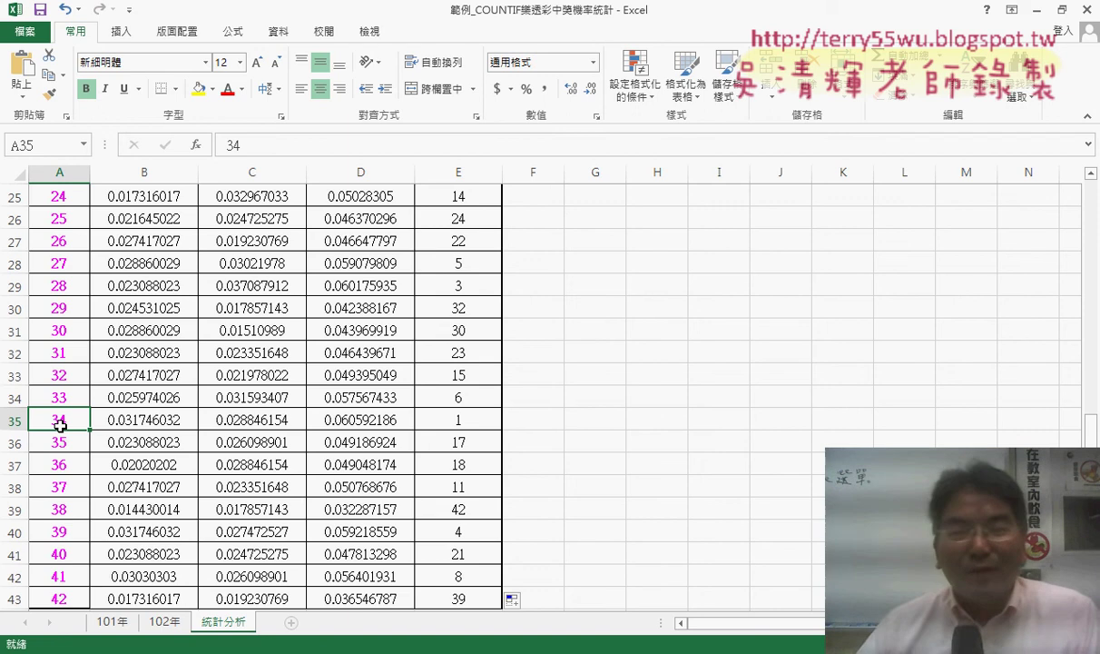
pyautogui.scroll(5, 59, 424)
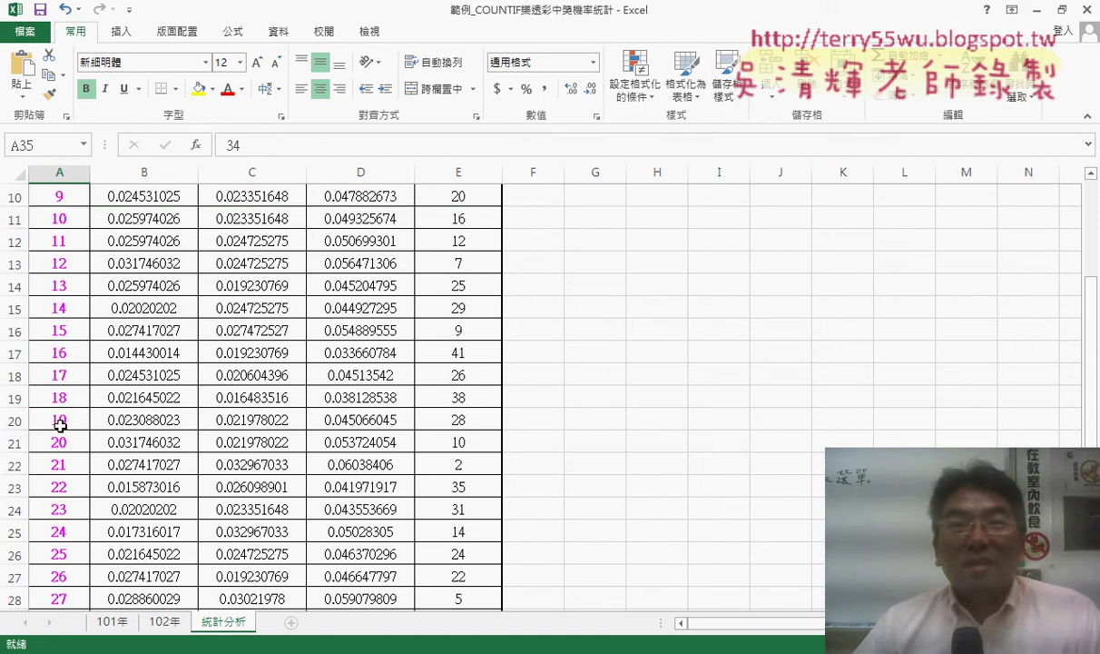
pyautogui.scroll(3, 59, 424)
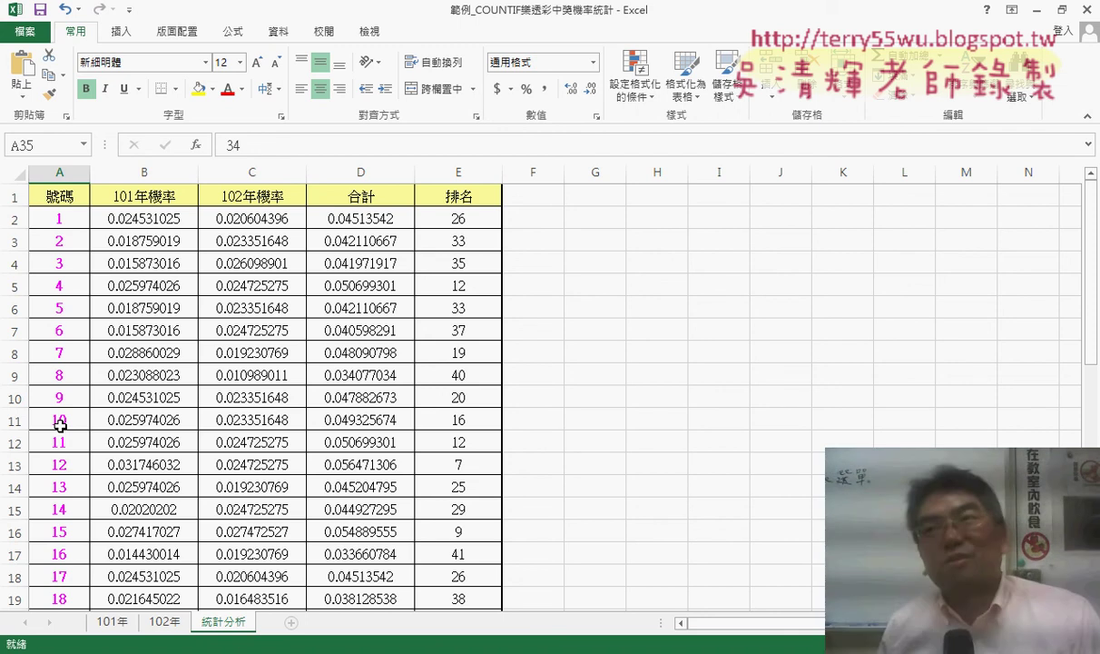
pyautogui.hotkey('ctrl', 'c')
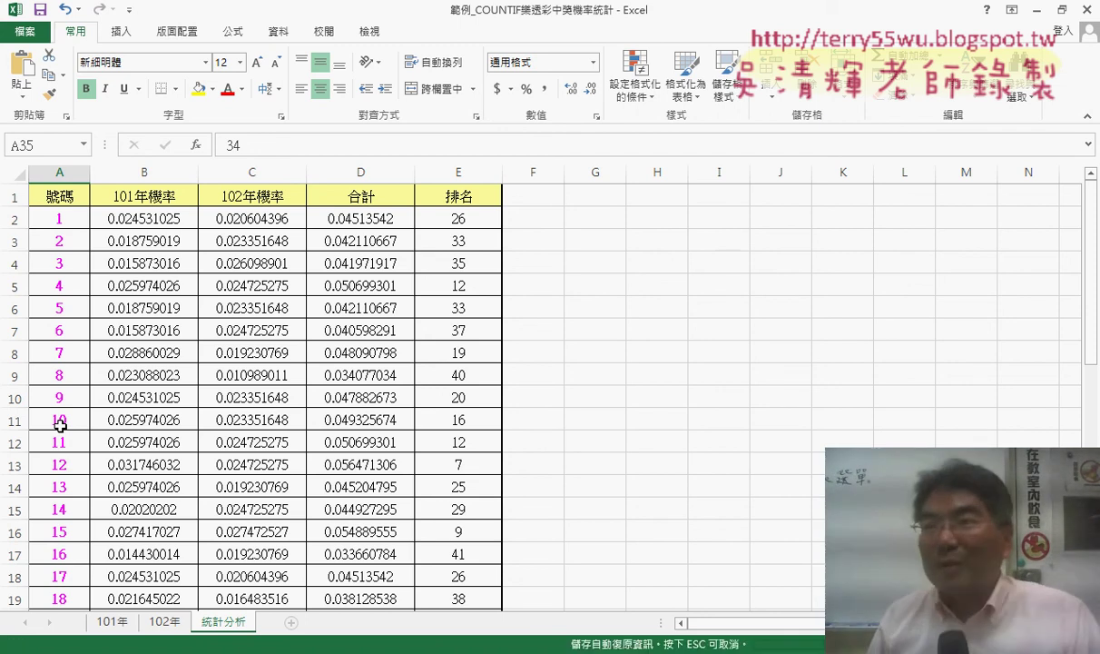
pyautogui.press('Escape')
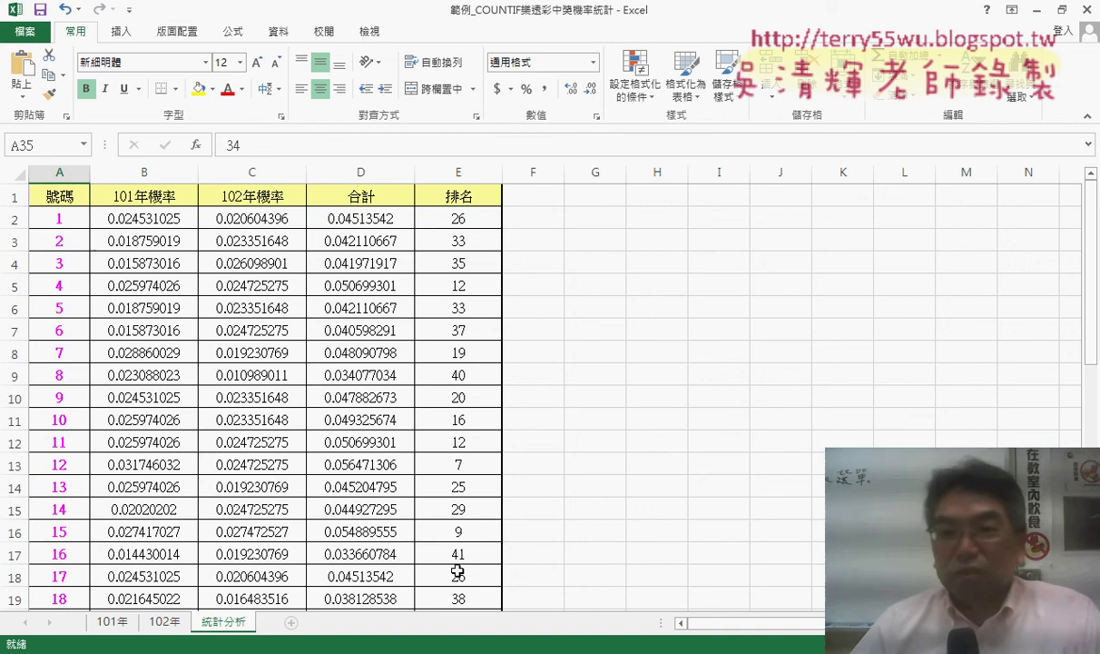
pyautogui.click(643, 100)
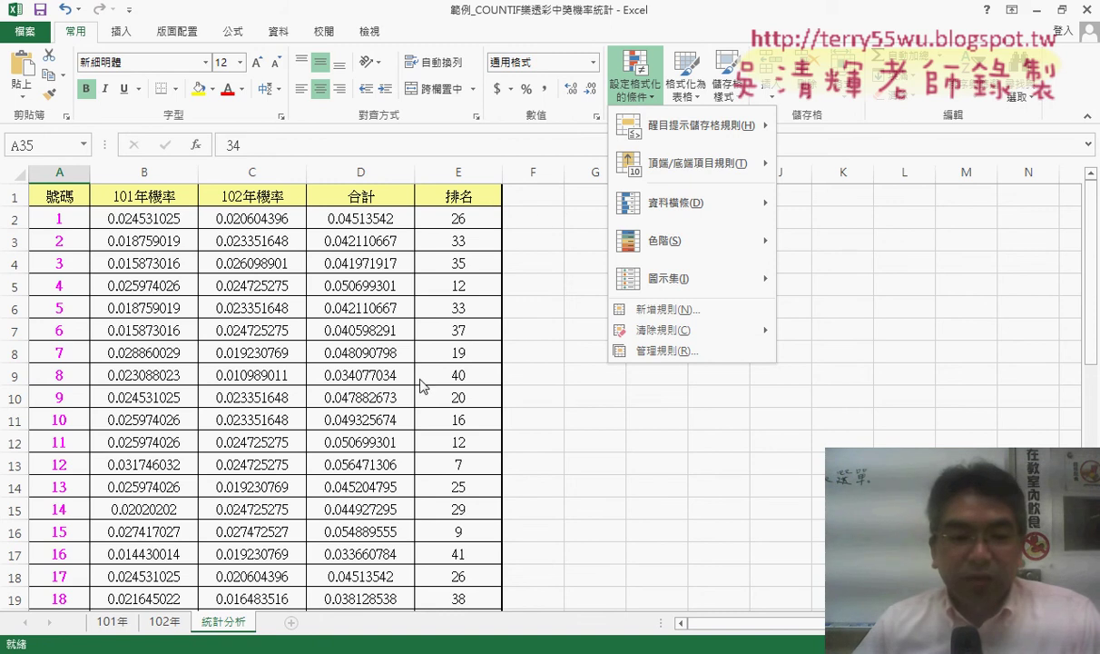
pyautogui.click(116, 627)
pyautogui.click(111, 622)
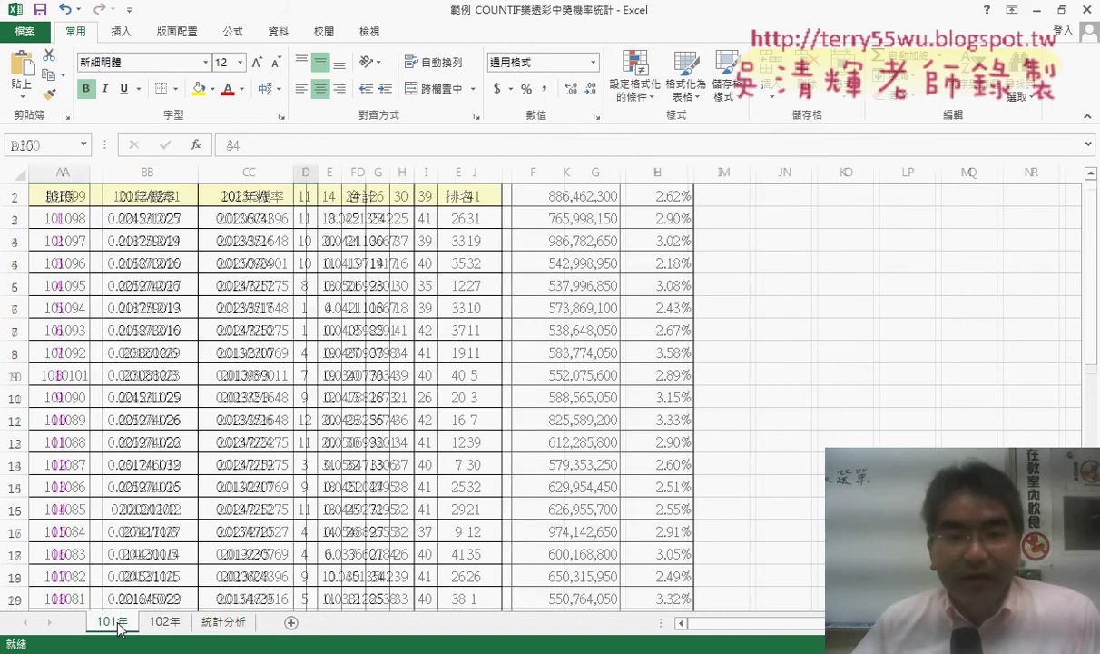
pyautogui.scroll(1, 350, 249)
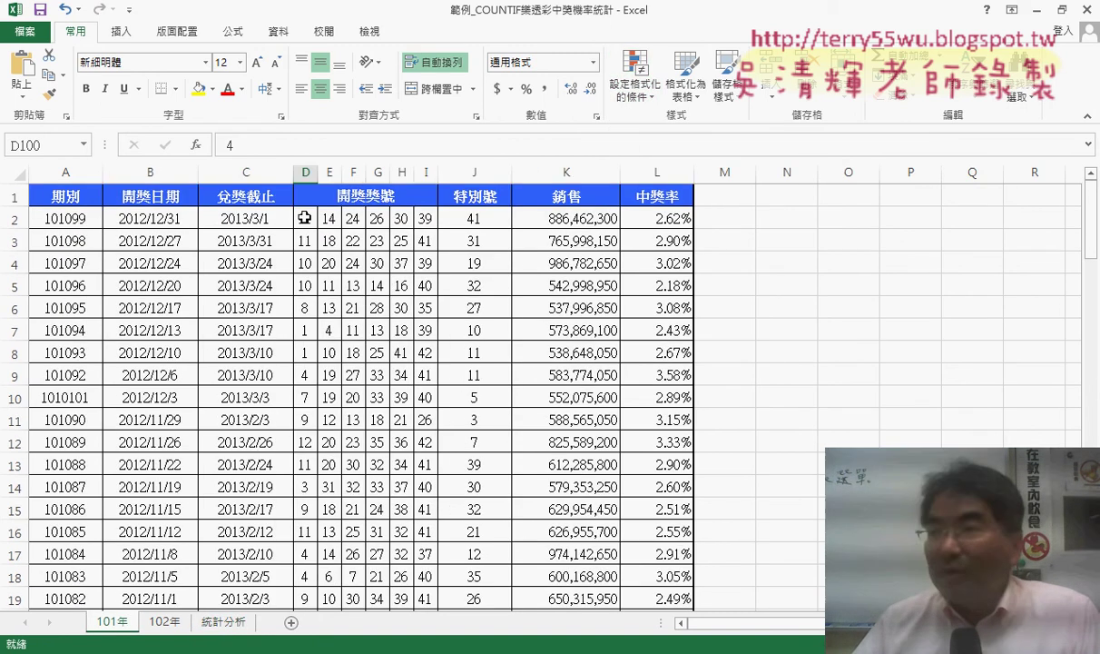
pyautogui.moveTo(302, 218); pyautogui.dragTo(477, 214)
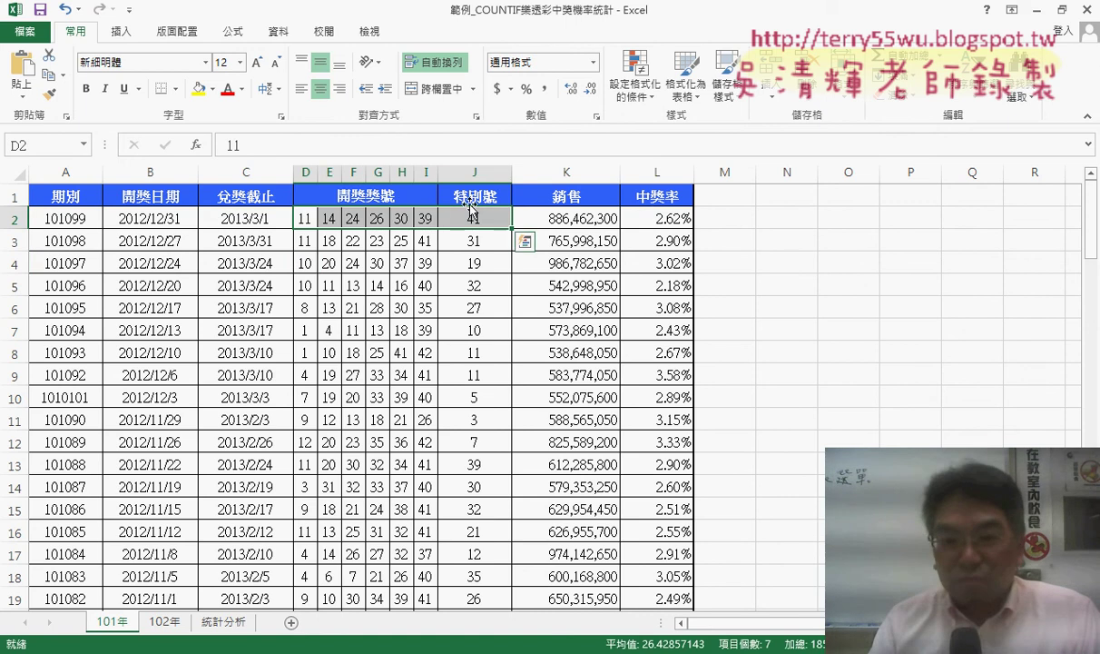
pyautogui.hotkey('ctrl', 'shift', 'Down')
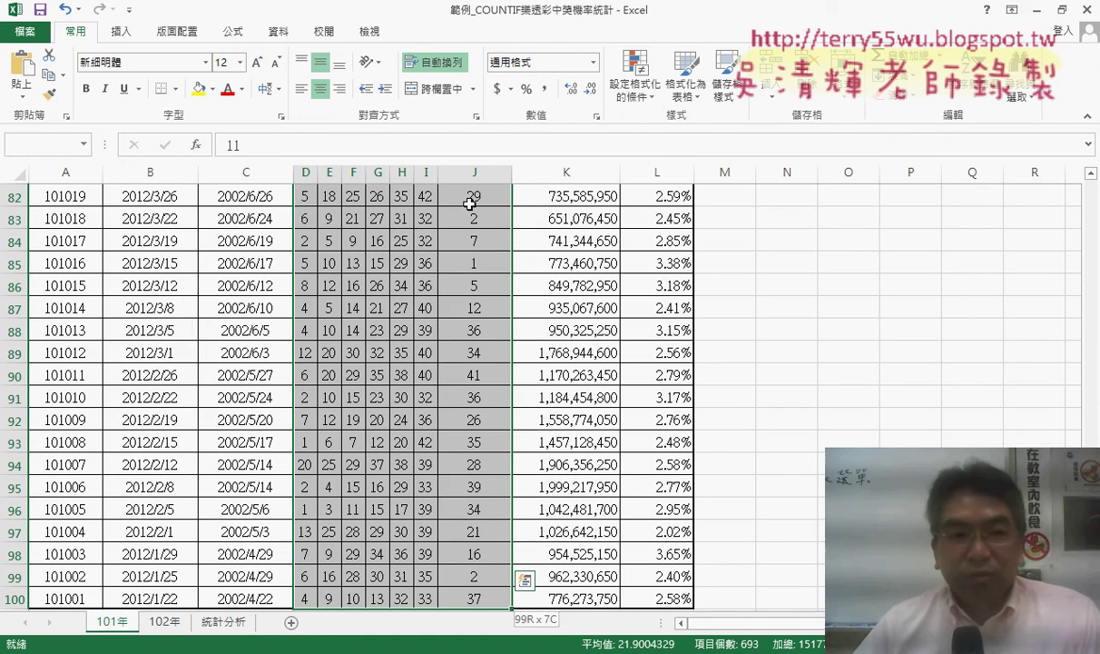
pyautogui.click(48, 145)
pyautogui.write('開獎101')
pyautogui.click(66, 147)
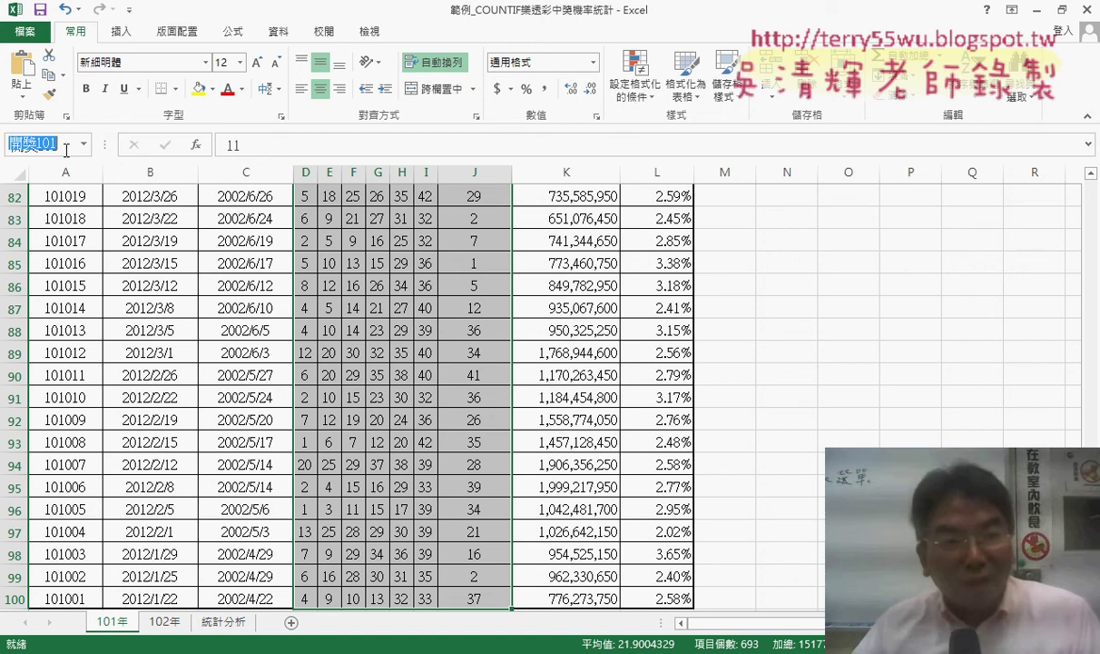
pyautogui.click(69, 147)
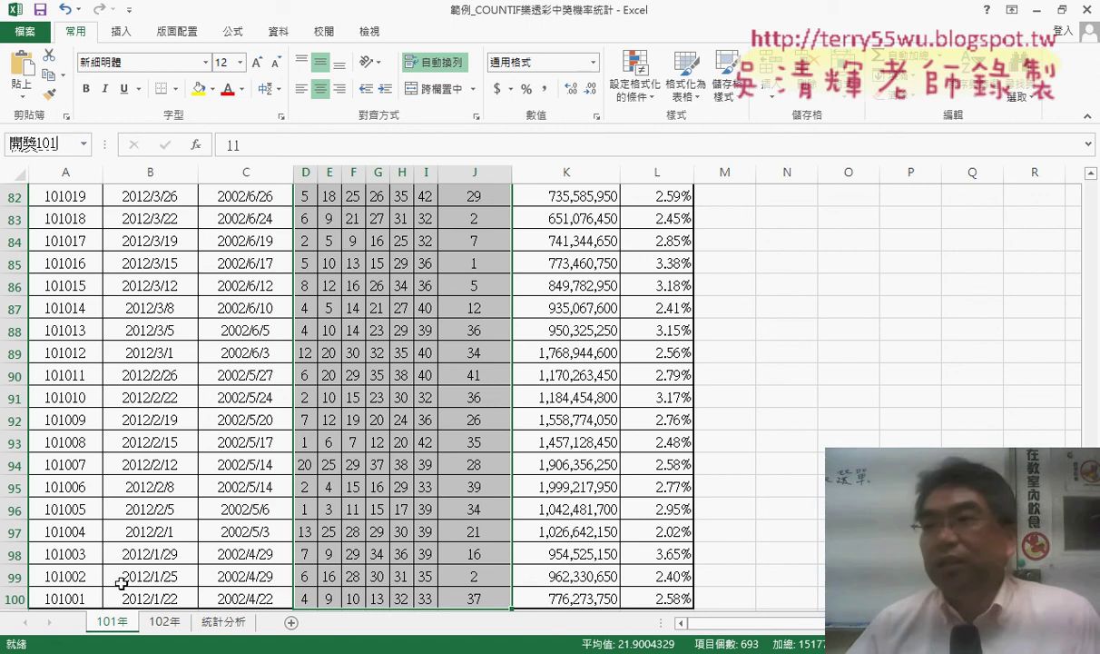
pyautogui.click(160, 622)
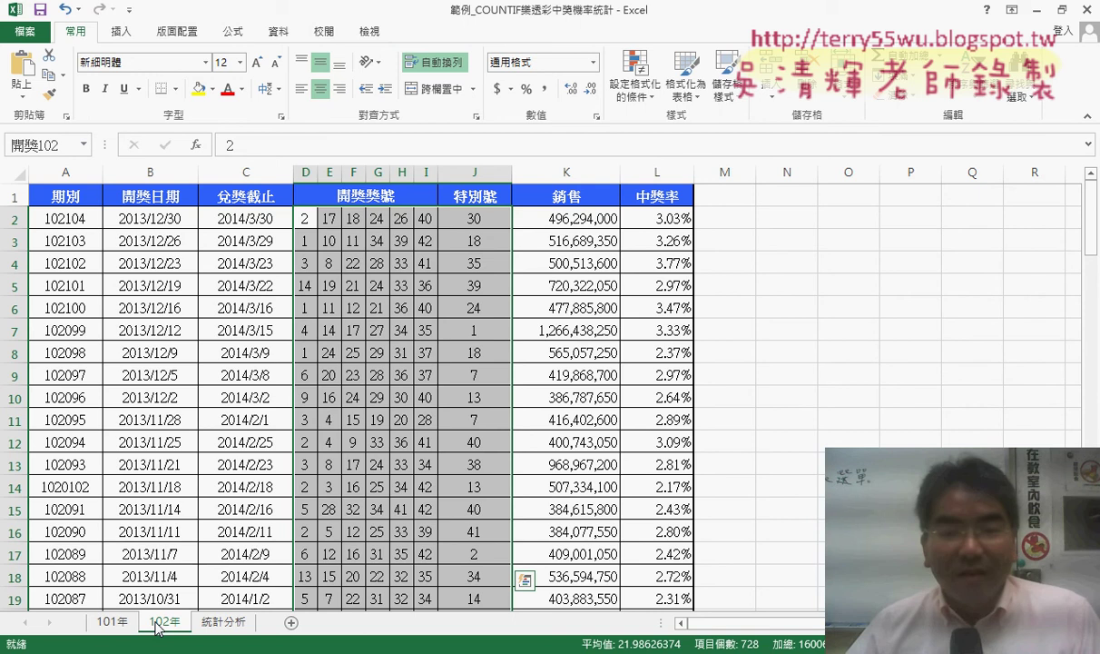
pyautogui.click(214, 622)
pyautogui.click(165, 216)
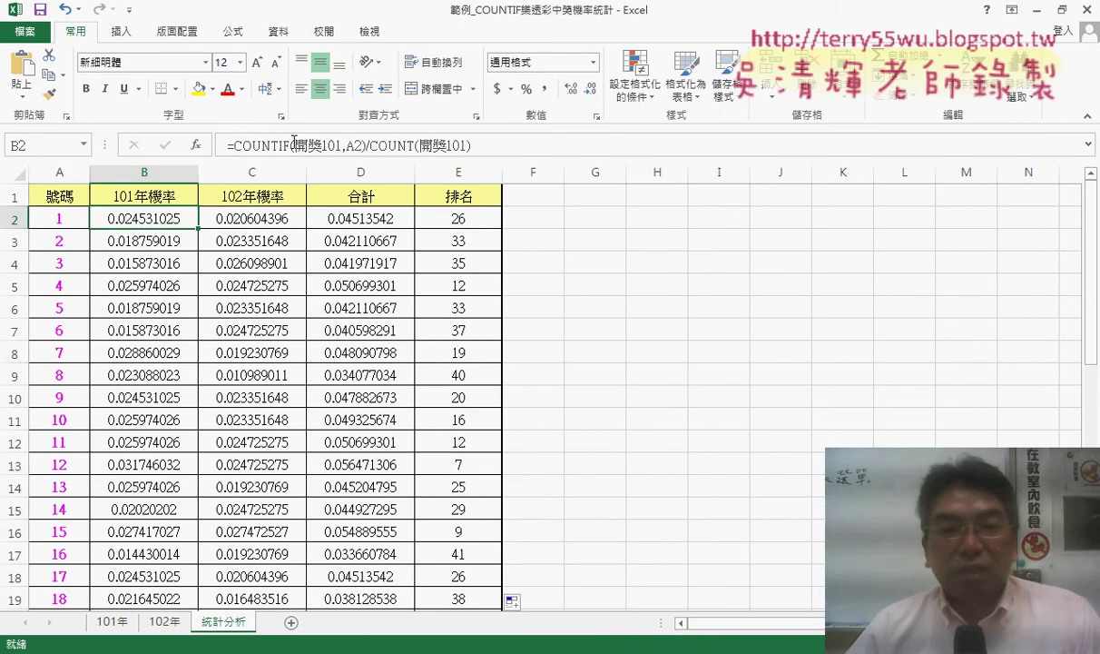
pyautogui.click(323, 145)
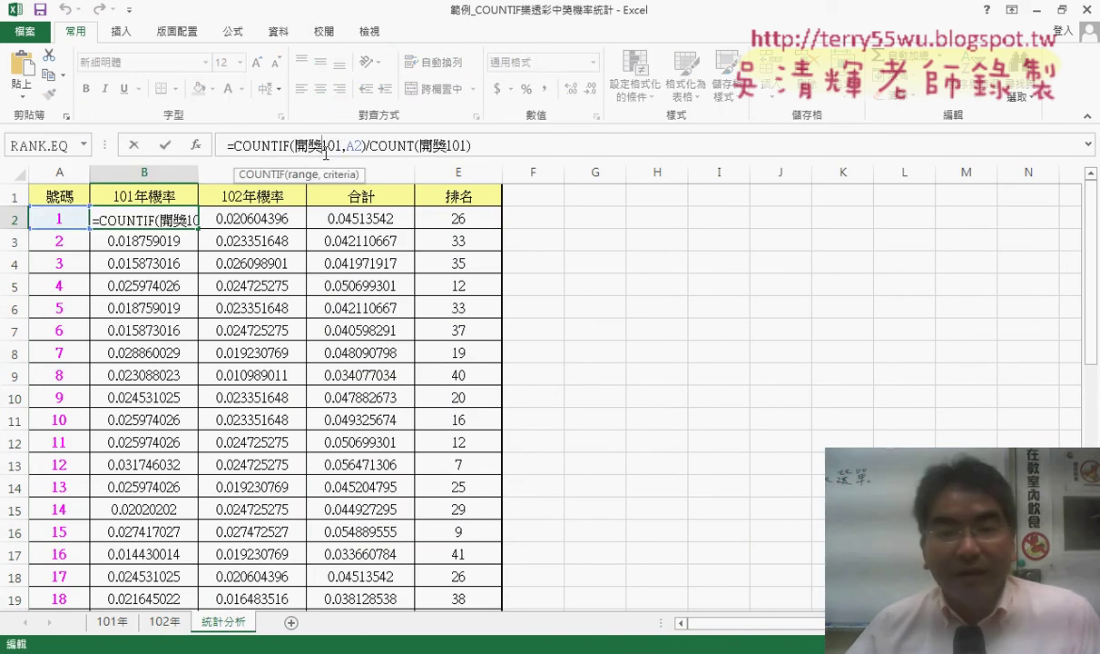
pyautogui.click(195, 145)
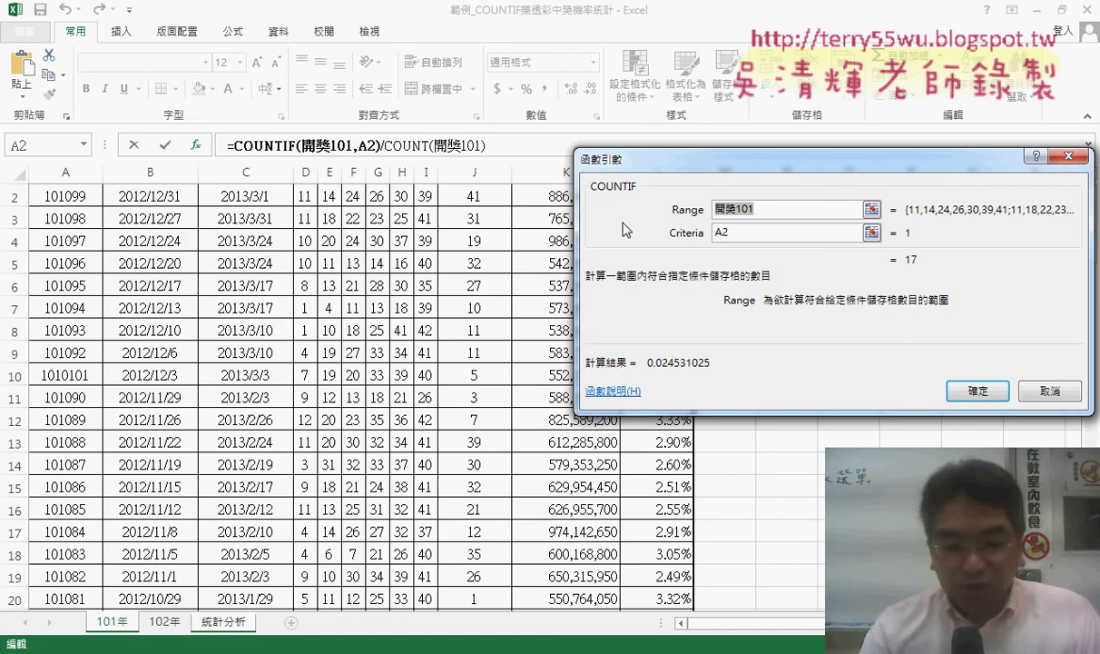
pyautogui.press('Delete')
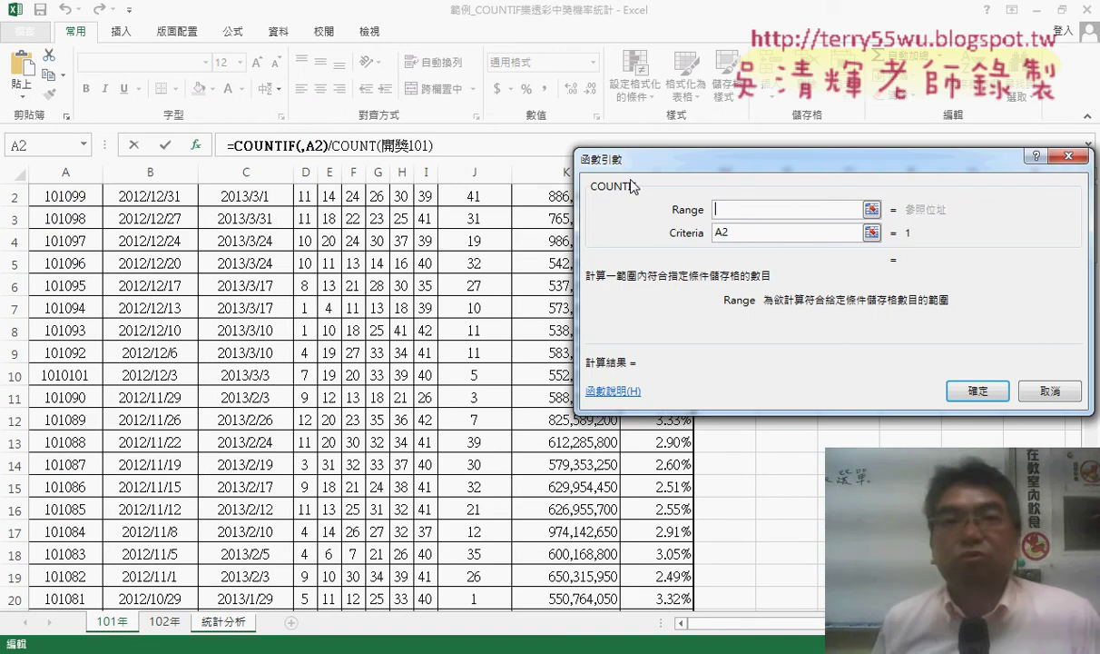
pyautogui.press('F3')
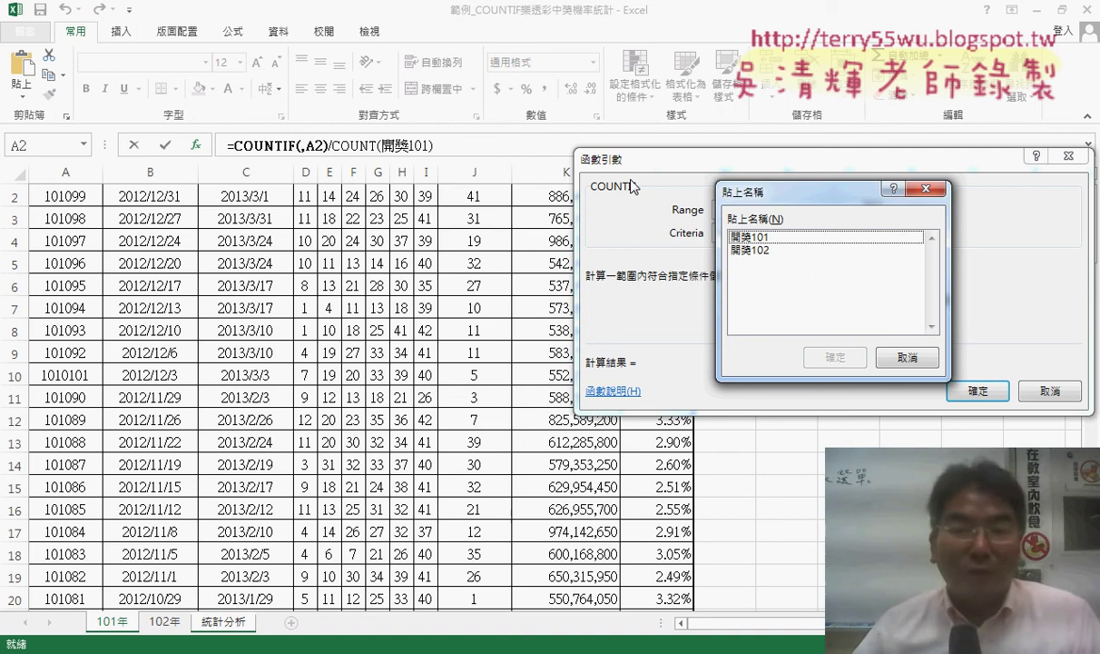
pyautogui.click(732, 236)
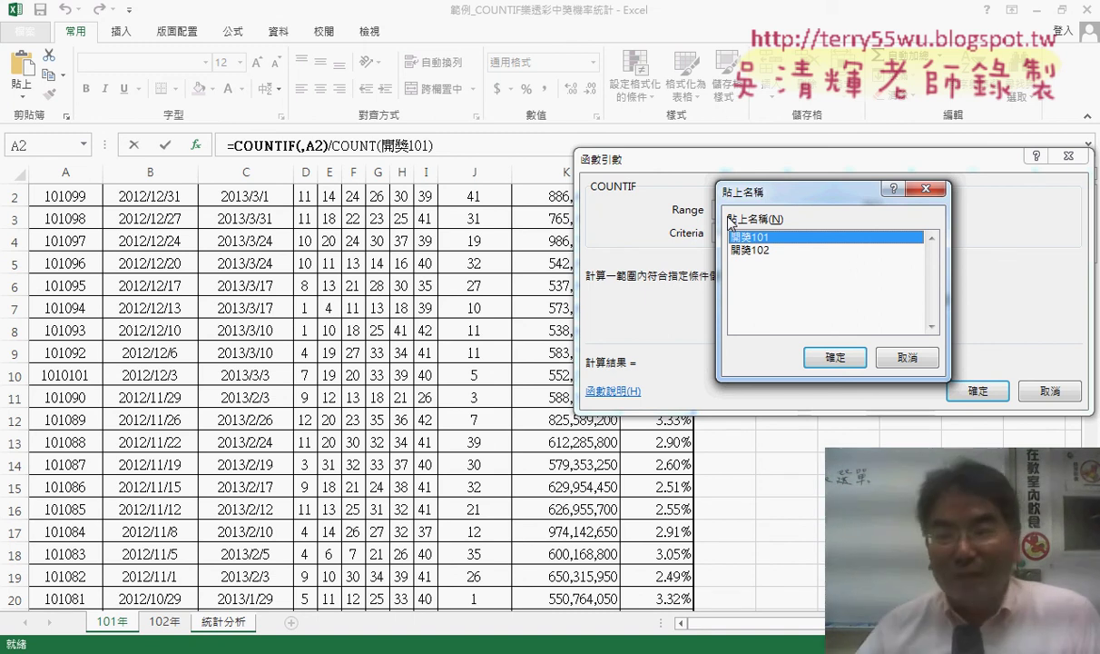
pyautogui.click(808, 357)
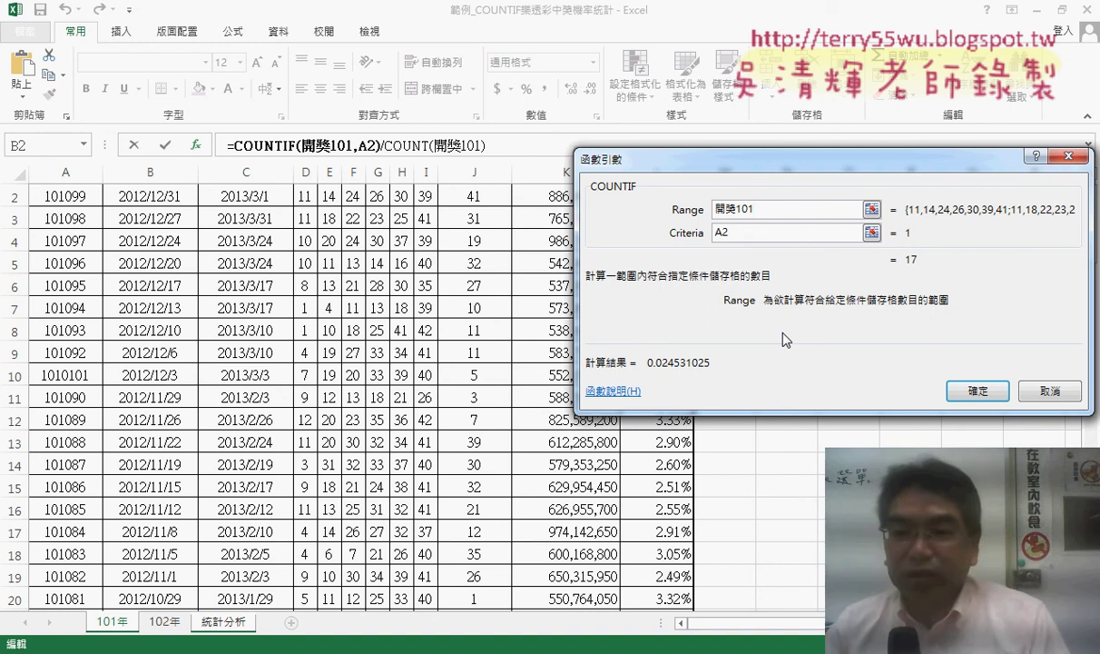
pyautogui.click(785, 233)
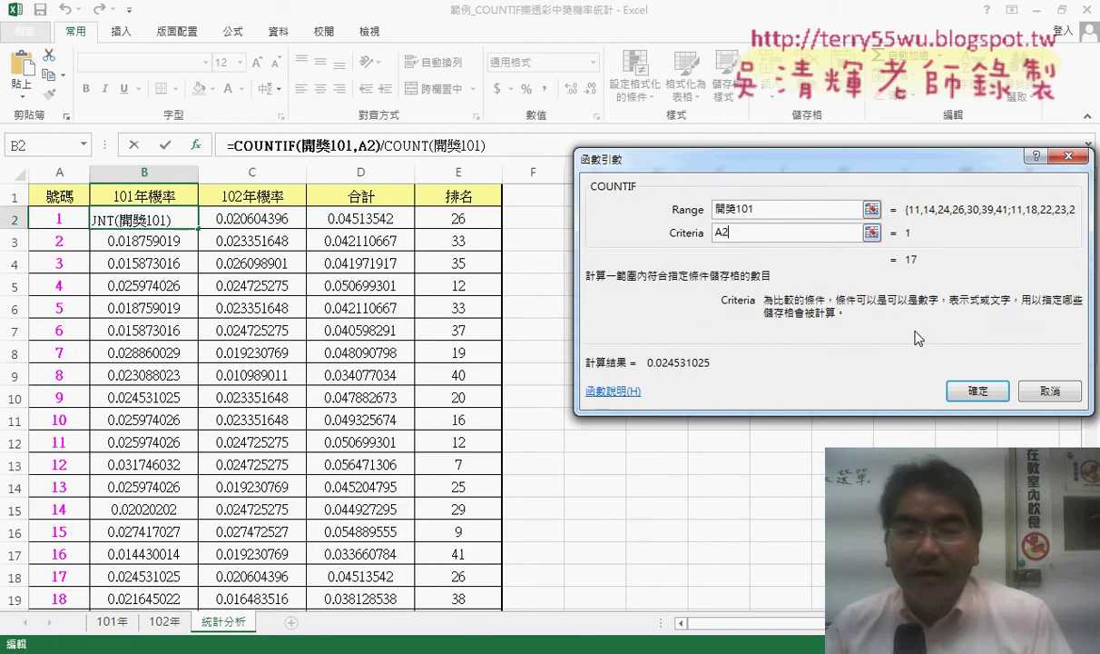
pyautogui.click(977, 390)
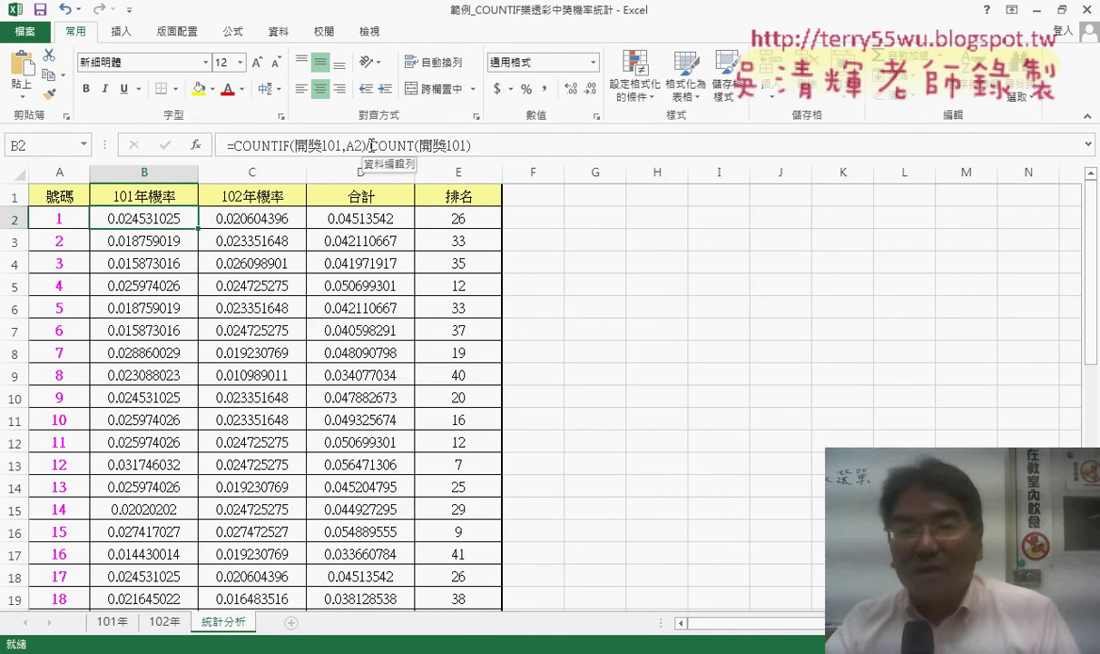
pyautogui.moveTo(368, 145); pyautogui.dragTo(502, 148)
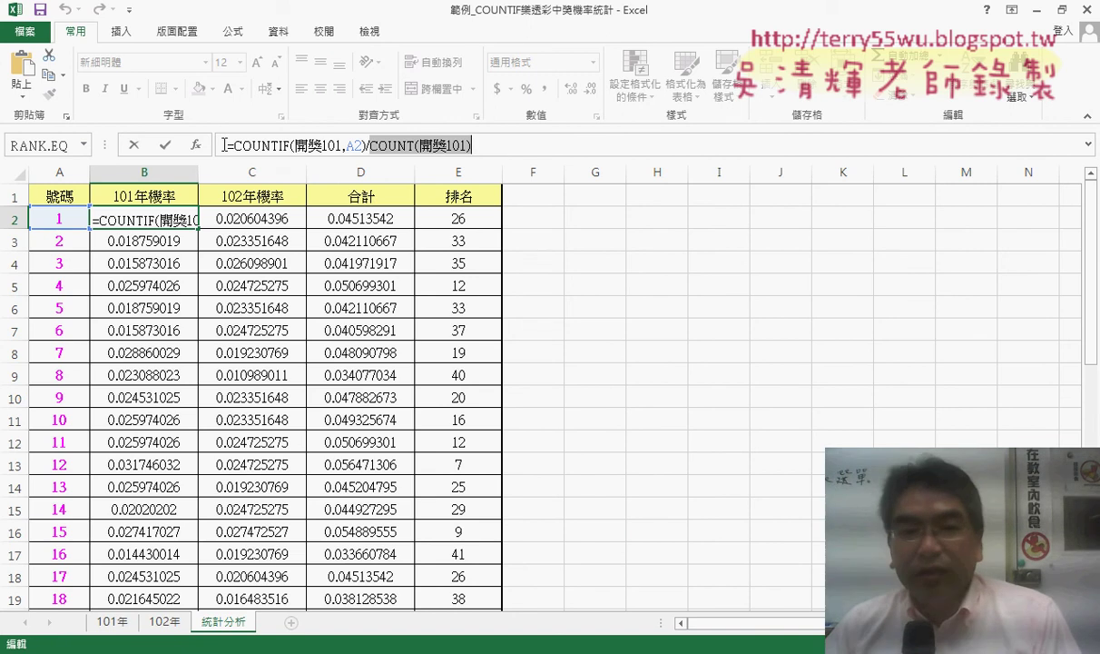
pyautogui.click(130, 145)
pyautogui.click(261, 221)
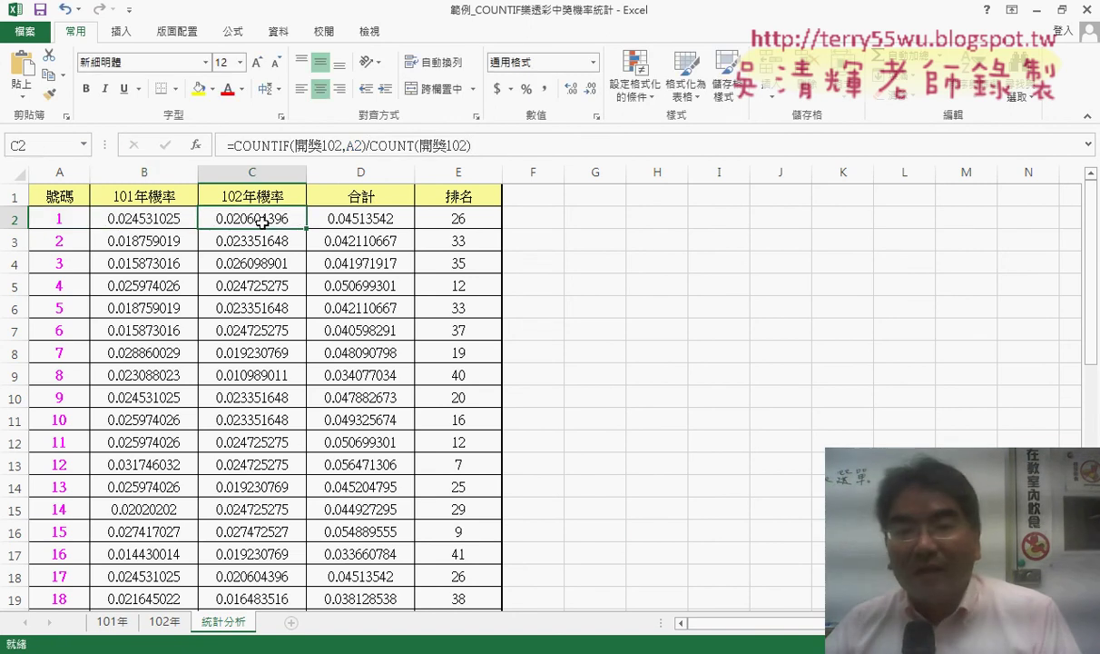
pyautogui.click(356, 217)
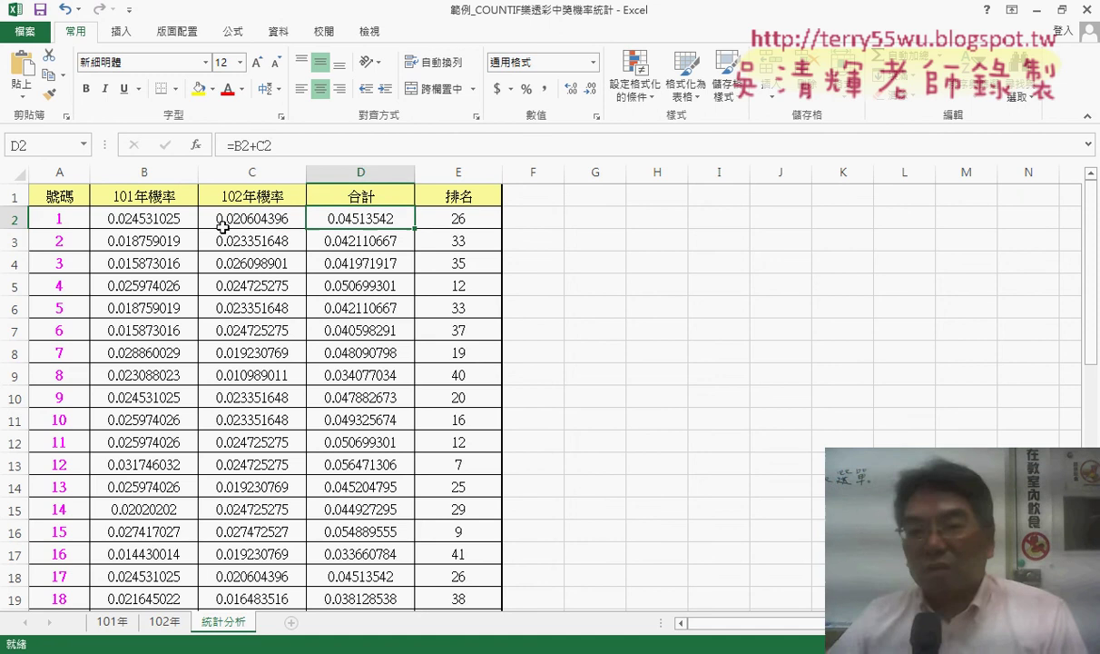
pyautogui.click(454, 219)
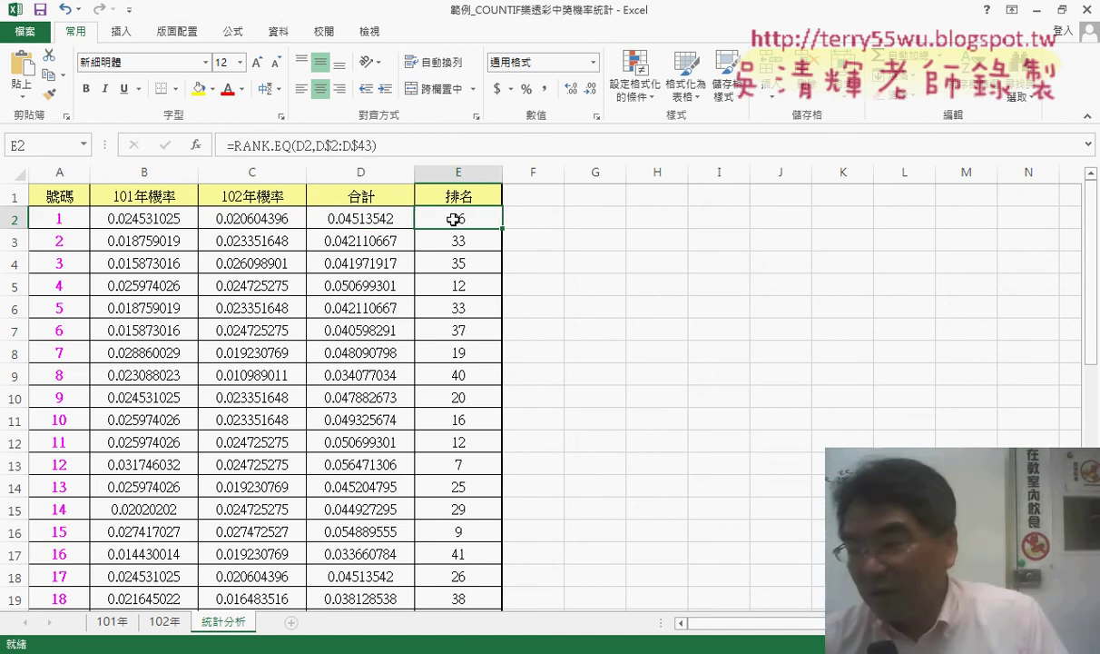